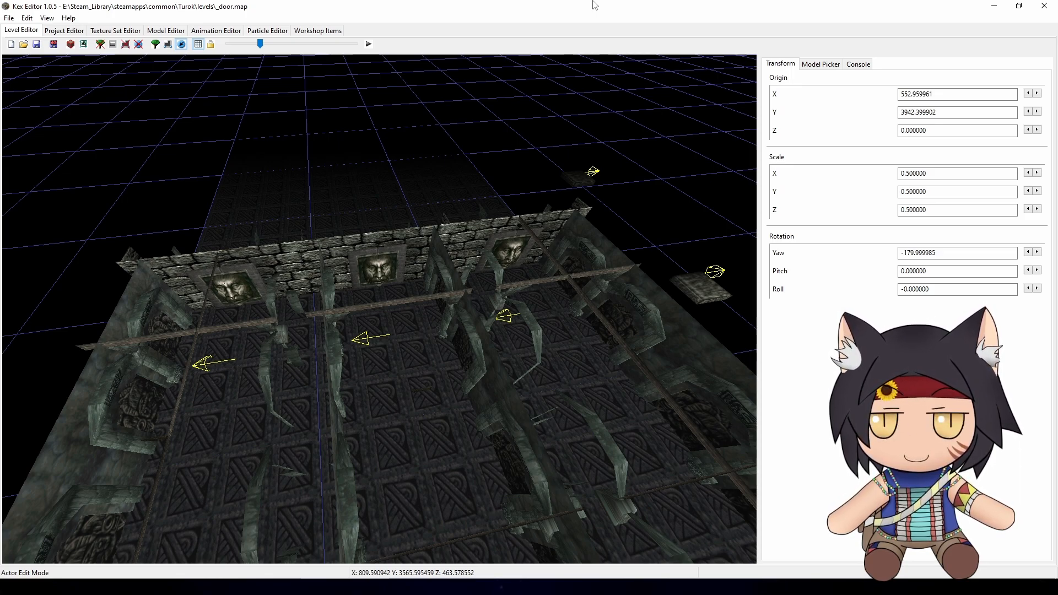
# - Save the current level as _door.map, overwriting the existing file
pyautogui.moveTo(443, 178); pyautogui.dragTo(474, 245)
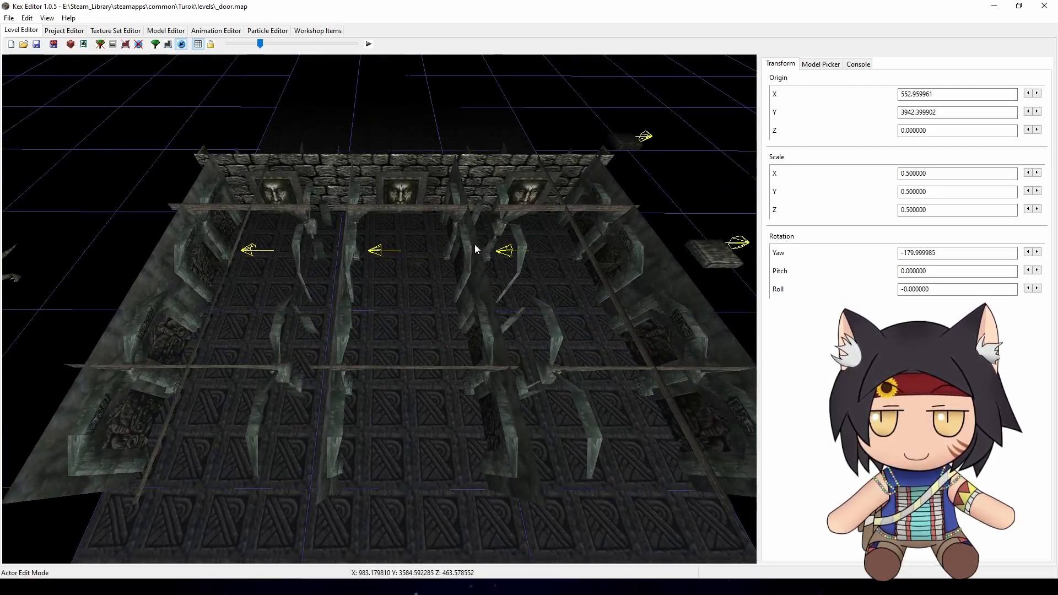
pyautogui.click(36, 44)
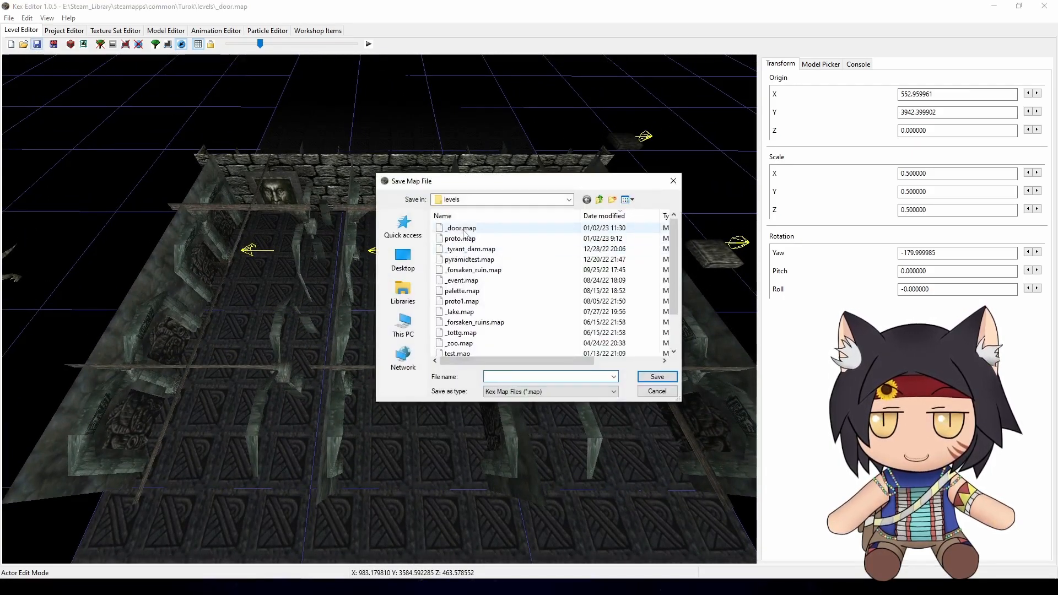
pyautogui.click(672, 383)
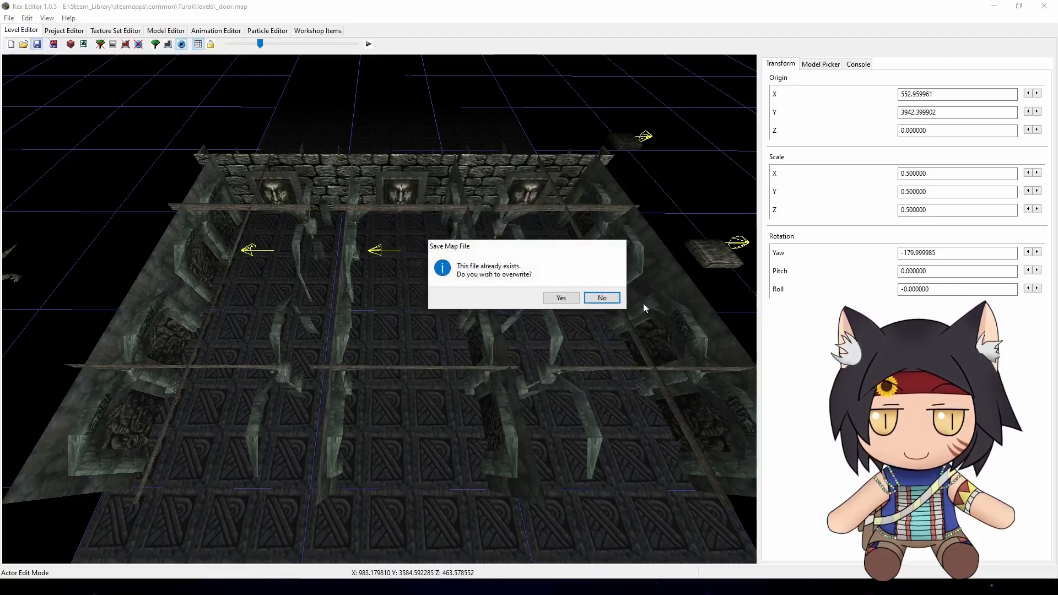
pyautogui.click(560, 298)
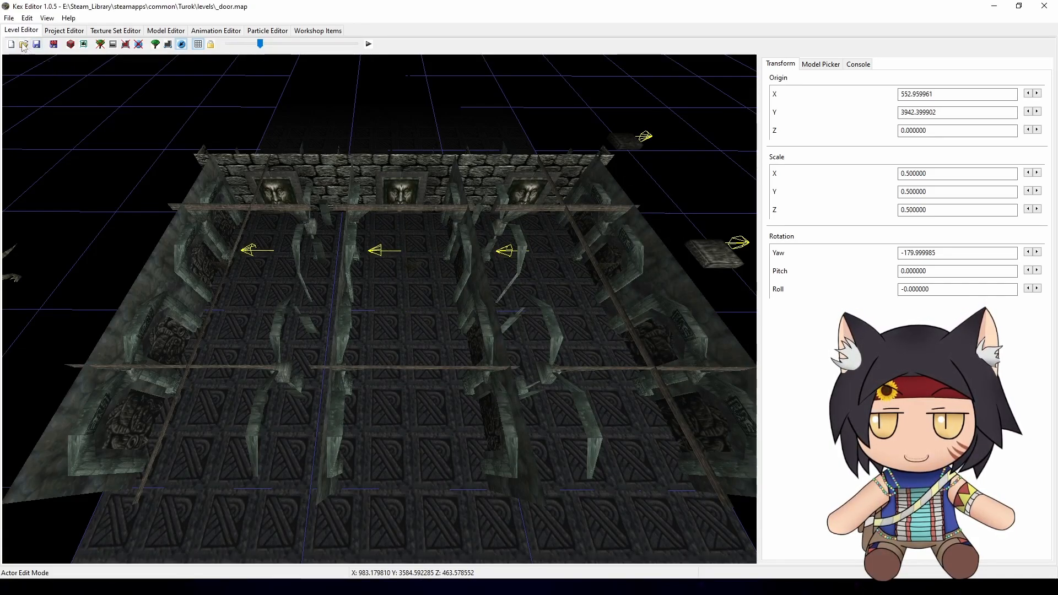
pyautogui.moveTo(349, 243); pyautogui.dragTo(349, 243, button='right')
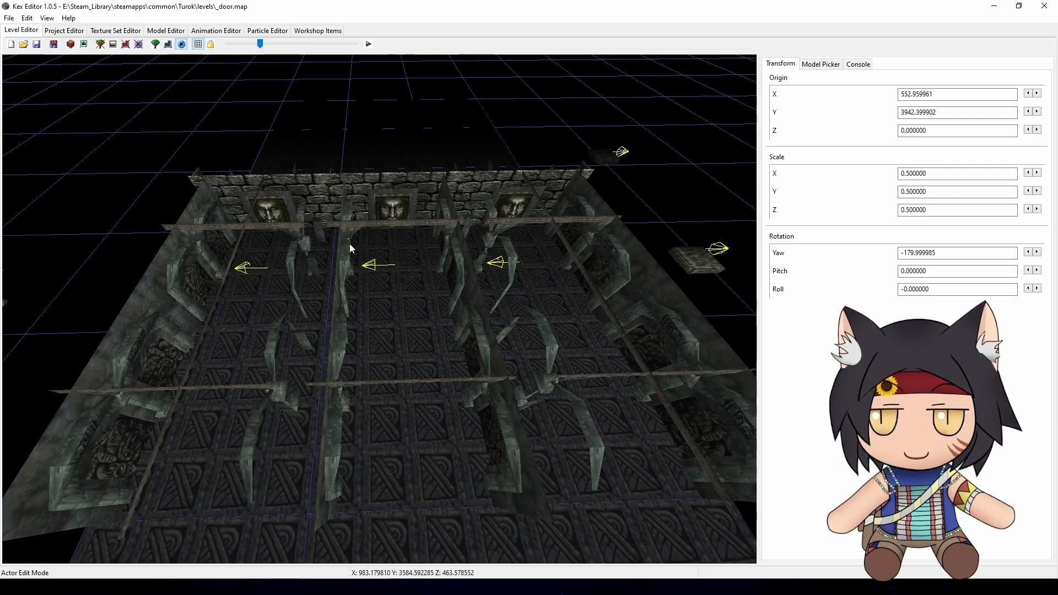
# - Open the palette.map level
pyautogui.click(24, 44)
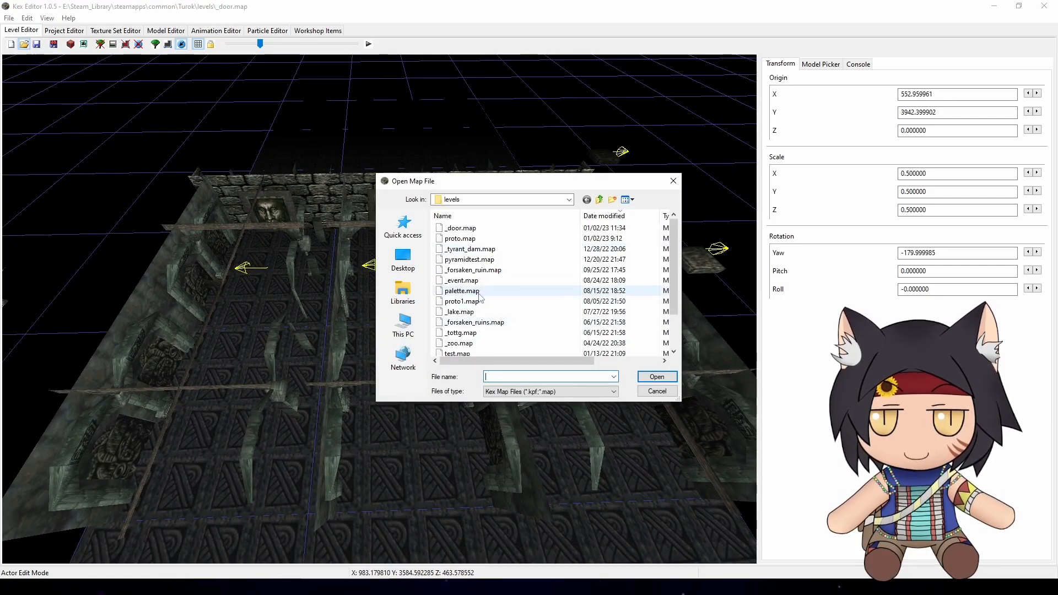
pyautogui.click(462, 290)
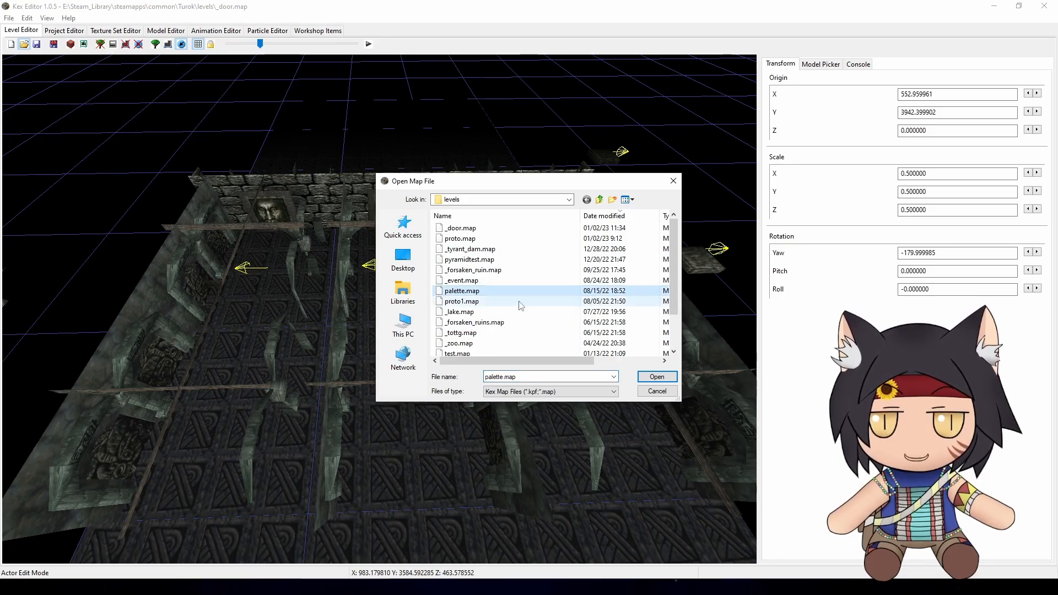
pyautogui.click(657, 376)
# - Look over the stone walls, arch and face panel placed around the palette level
pyautogui.moveTo(481, 310); pyautogui.dragTo(543, 308, button='right')
pyautogui.moveTo(543, 309); pyautogui.dragTo(468, 166)
pyautogui.moveTo(472, 325); pyautogui.dragTo(494, 316)
pyautogui.moveTo(494, 315); pyautogui.dragTo(630, 359, button='right')
pyautogui.moveTo(630, 358); pyautogui.dragTo(463, 356)
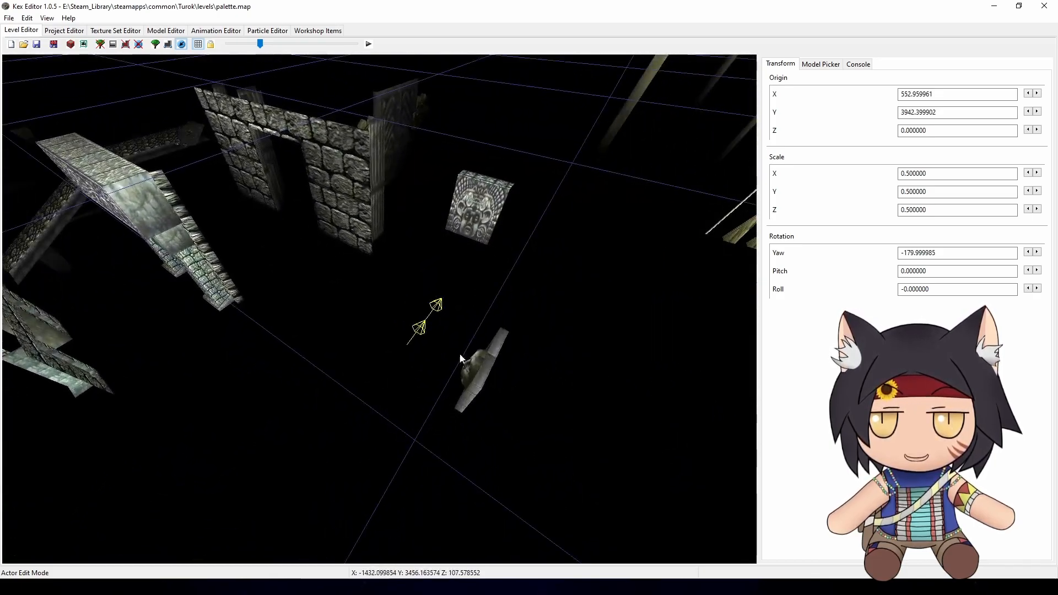
pyautogui.moveTo(463, 356); pyautogui.dragTo(531, 356, button='right')
pyautogui.moveTo(531, 356); pyautogui.dragTo(480, 343)
pyautogui.moveTo(480, 344); pyautogui.dragTo(507, 343, button='right')
pyautogui.moveTo(507, 343); pyautogui.dragTo(477, 346)
pyautogui.moveTo(477, 346); pyautogui.dragTo(426, 322, button='right')
pyautogui.moveTo(426, 323); pyautogui.dragTo(402, 333)
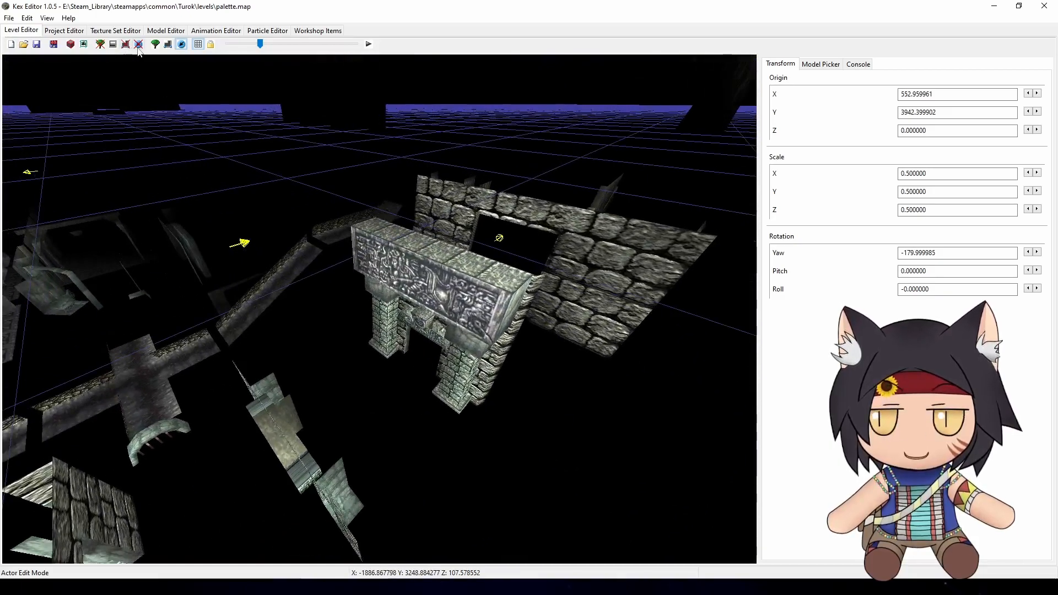
pyautogui.moveTo(375, 246); pyautogui.dragTo(331, 255, button='right')
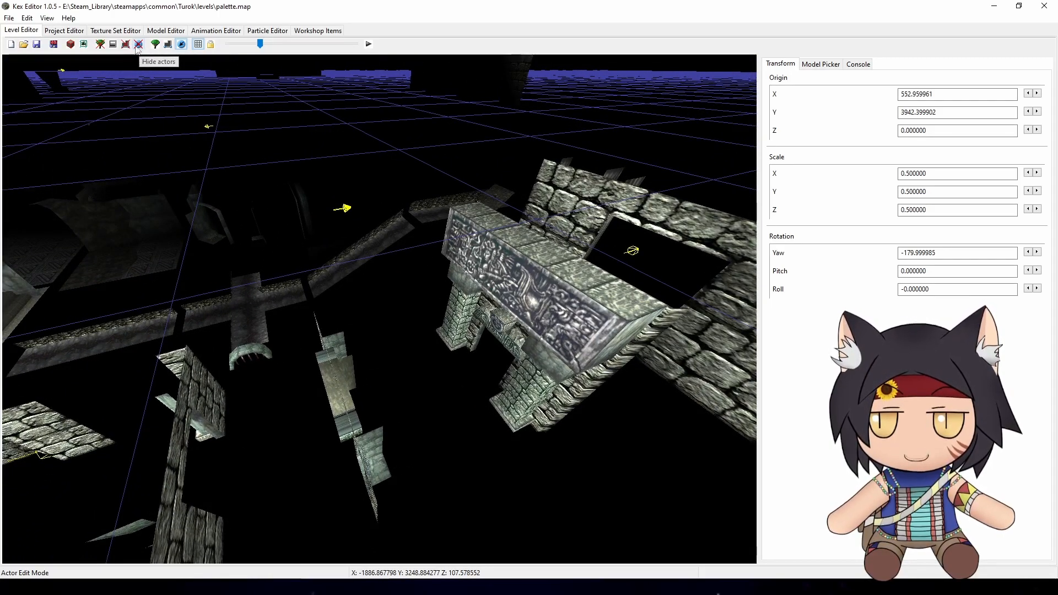
# - Hide the static meshes and select the face panel actor
pyautogui.click(100, 45)
pyautogui.moveTo(141, 157); pyautogui.dragTo(420, 216, button='right')
pyautogui.moveTo(273, 67); pyautogui.dragTo(326, 243, button='right')
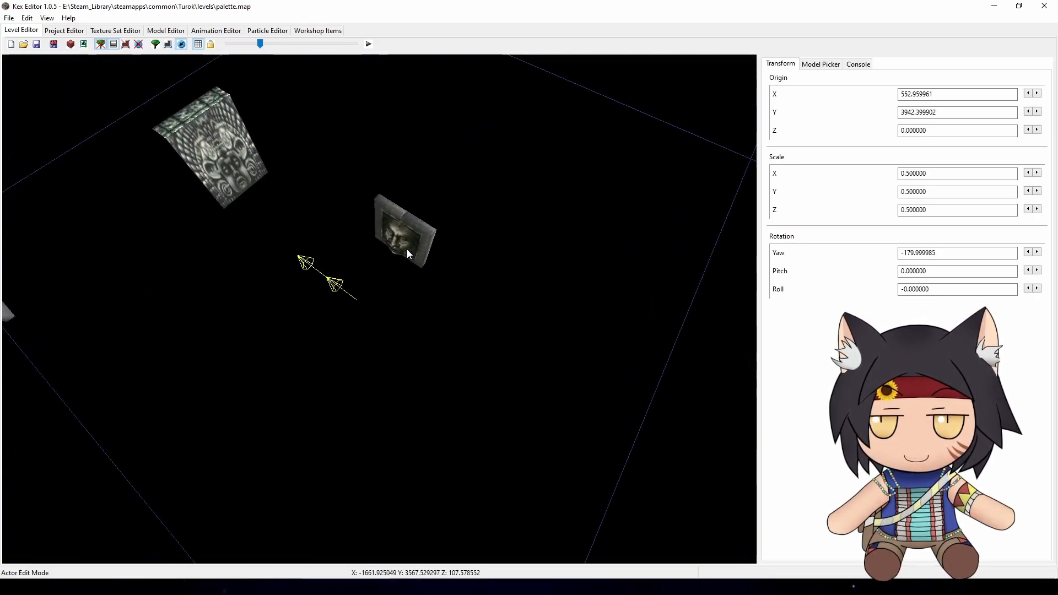
pyautogui.click(348, 294)
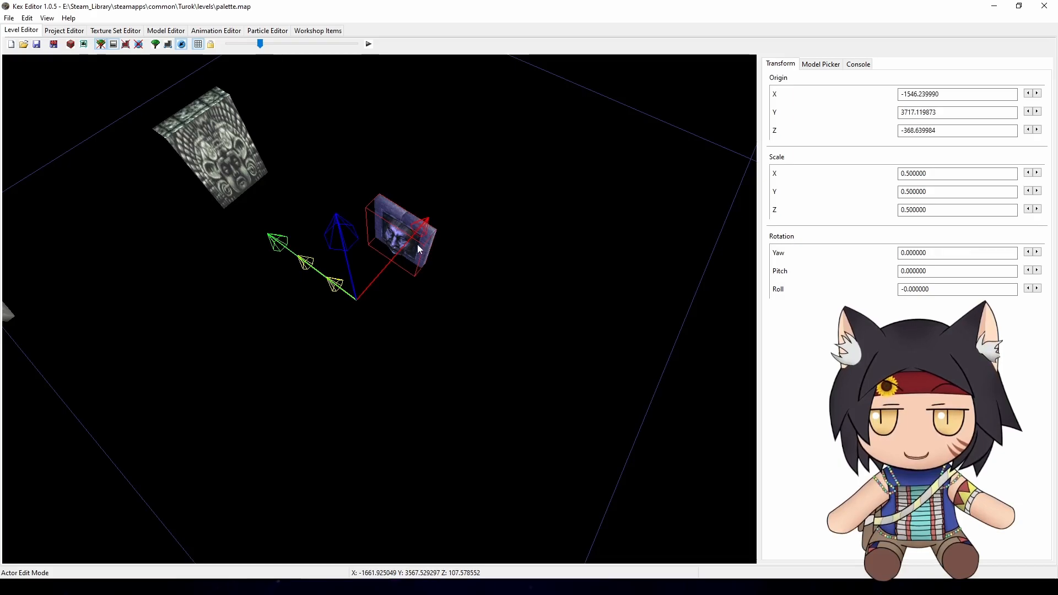
# - Examine the other actors in the palette, including the standing stone slab, and return to the face panel
pyautogui.moveTo(491, 309); pyautogui.dragTo(241, 220, button='right')
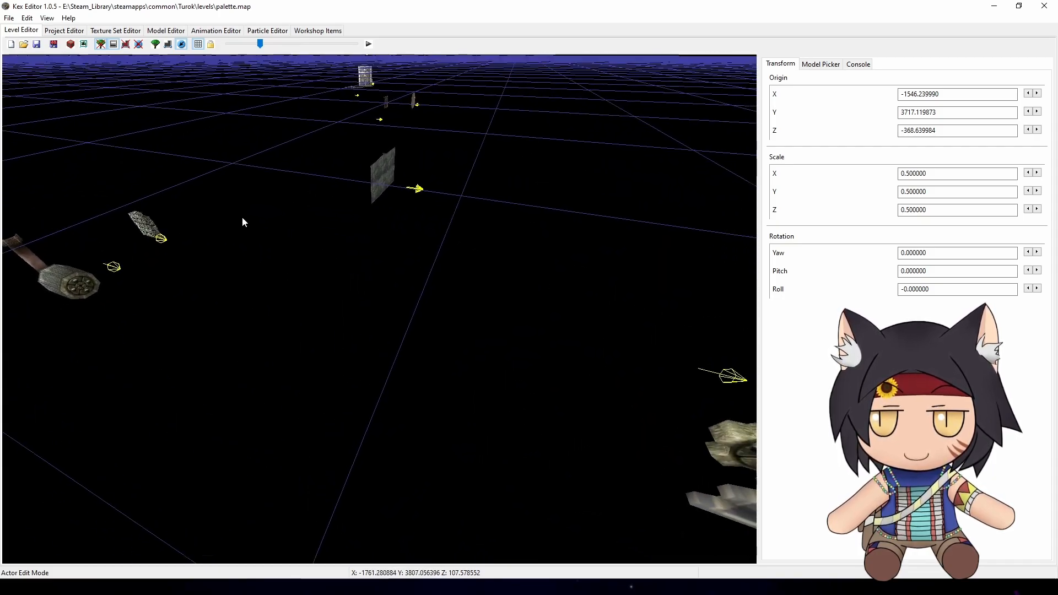
pyautogui.click(383, 179)
pyautogui.moveTo(444, 254)
pyautogui.mouseDown(button='right')
pyautogui.moveTo(453, 280)
pyautogui.moveTo(514, 156)
pyautogui.moveTo(464, 259)
pyautogui.mouseUp(button='right')
pyautogui.click(464, 262)
pyautogui.click(36, 44)
pyautogui.moveTo(264, 212); pyautogui.dragTo(358, 255, button='right')
pyautogui.moveTo(358, 250); pyautogui.dragTo(358, 245)
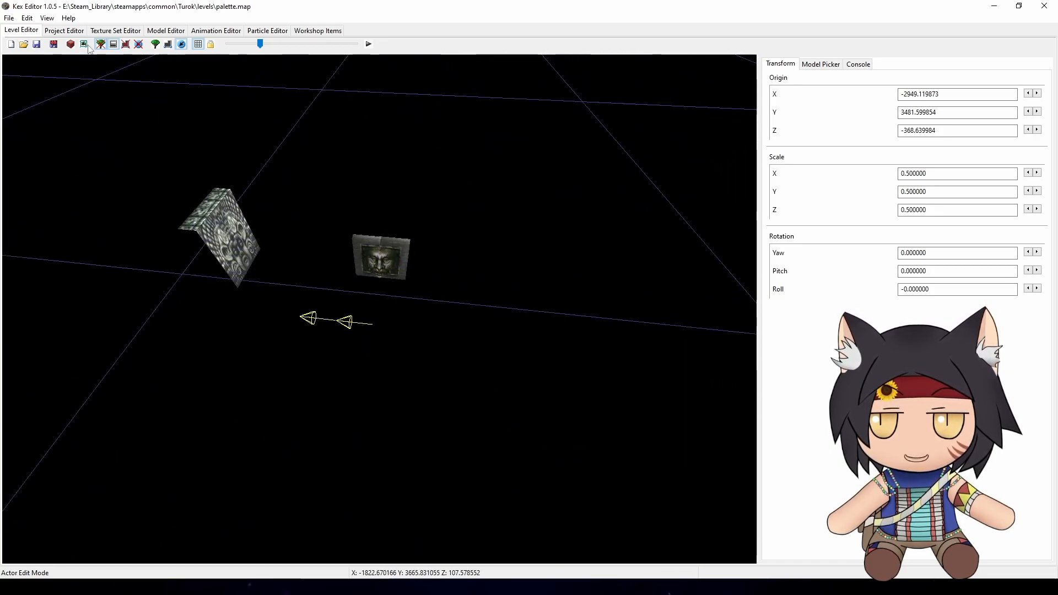
# - Reopen the _door.map level
pyautogui.click(29, 45)
pyautogui.click(460, 227)
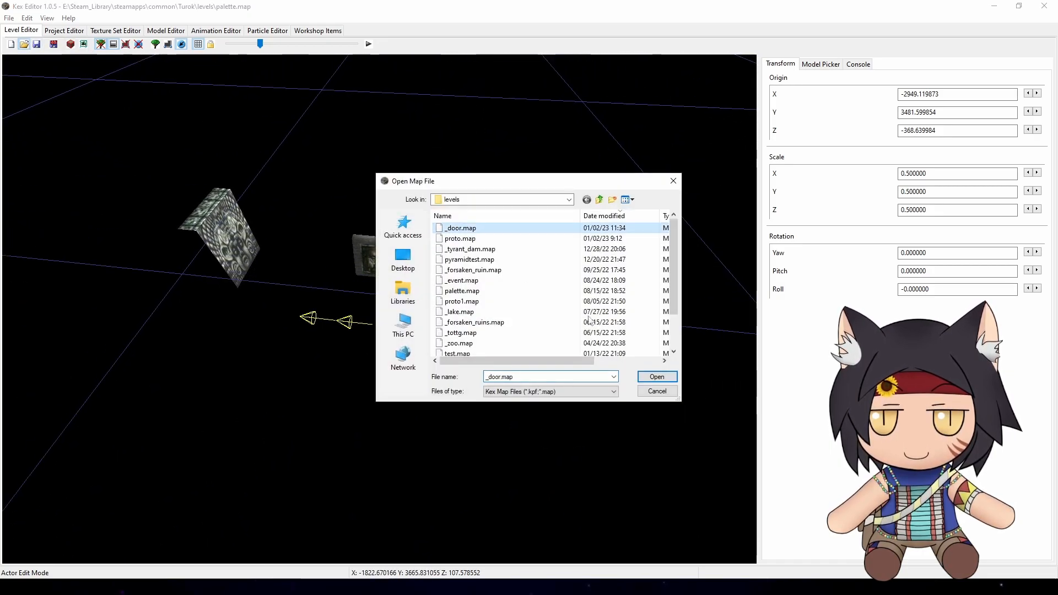
pyautogui.click(657, 377)
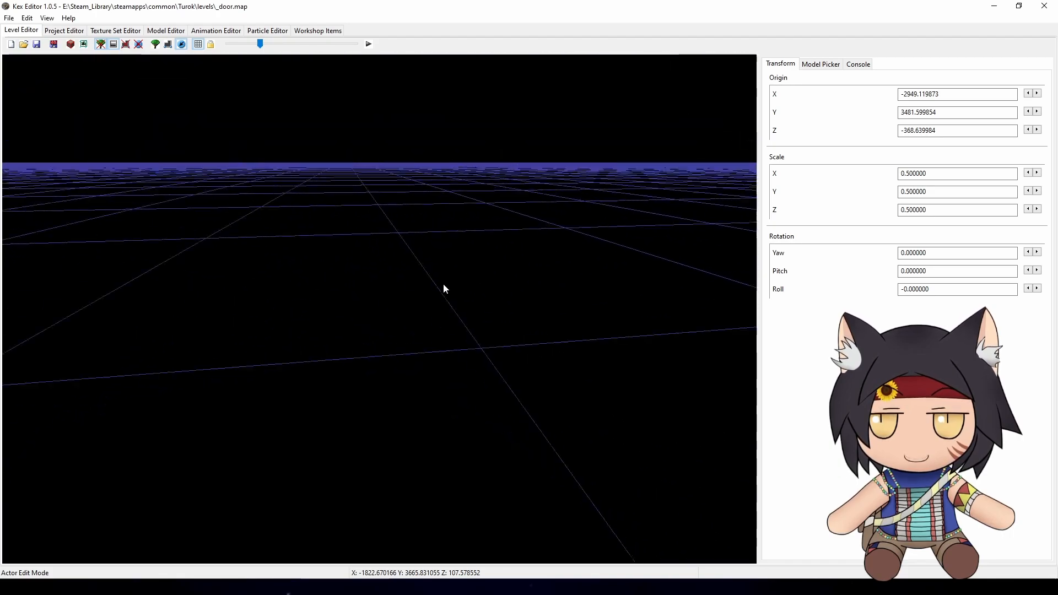
pyautogui.moveTo(621, 323); pyautogui.dragTo(323, 323, button='right')
pyautogui.press('w')
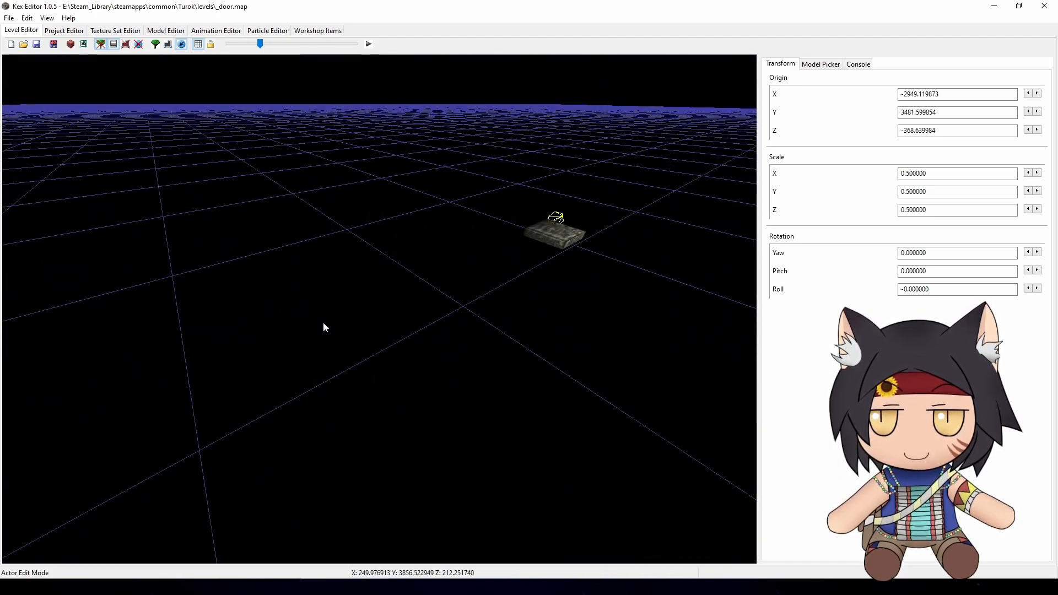
# - Unhide the static meshes and inspect the corridors in actor editing mode
pyautogui.click(168, 44)
pyautogui.click(101, 44)
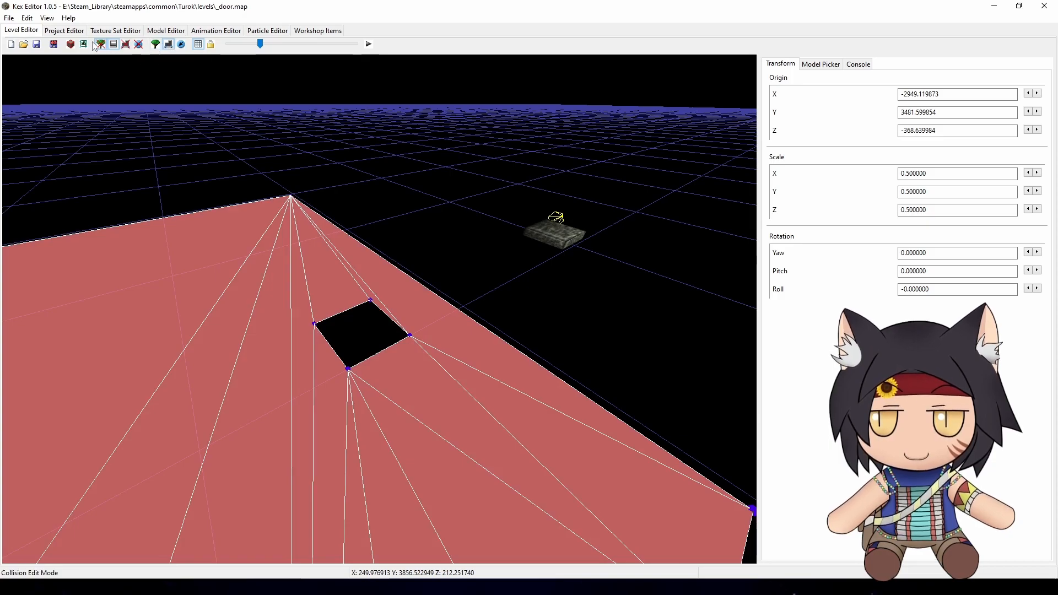
pyautogui.moveTo(157, 105); pyautogui.dragTo(316, 273, button='right')
pyautogui.click(182, 44)
pyautogui.moveTo(260, 147); pyautogui.dragTo(352, 246, button='right')
pyautogui.moveTo(328, 207); pyautogui.dragTo(417, 256, button='right')
pyautogui.press('Tab')
pyautogui.moveTo(417, 256); pyautogui.dragTo(374, 262)
pyautogui.moveTo(368, 262); pyautogui.dragTo(208, 94, button='right')
# - In collision editing, create two sectors extending the corridor floor to the two free vertices below the face panel
pyautogui.click(171, 47)
pyautogui.moveTo(297, 262); pyautogui.dragTo(421, 256, button='right')
pyautogui.moveTo(421, 256); pyautogui.dragTo(396, 299)
pyautogui.moveTo(396, 299); pyautogui.dragTo(387, 327, button='right')
pyautogui.moveTo(387, 326); pyautogui.dragTo(388, 326)
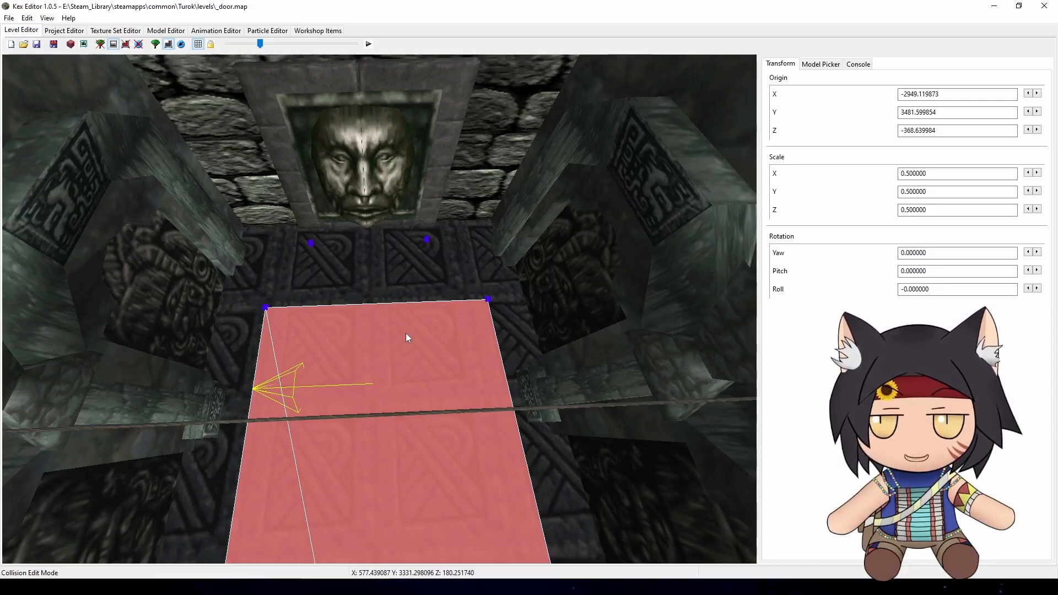
pyautogui.moveTo(408, 335); pyautogui.dragTo(406, 332, button='right')
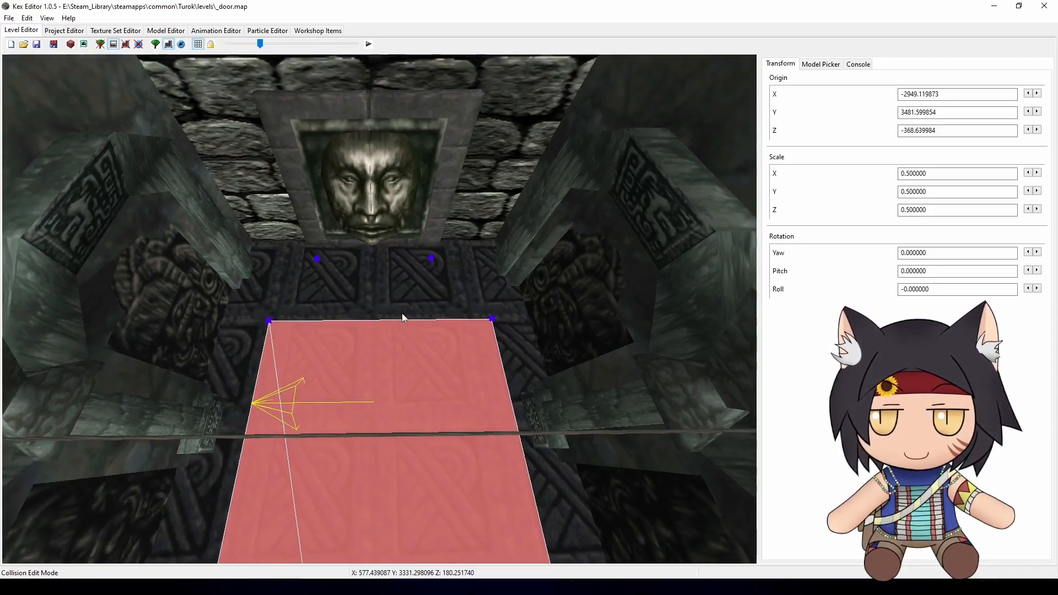
pyautogui.moveTo(402, 312); pyautogui.dragTo(398, 323)
pyautogui.moveTo(398, 324); pyautogui.dragTo(409, 318, button='right')
pyautogui.moveTo(408, 319); pyautogui.dragTo(438, 337)
pyautogui.moveTo(439, 337); pyautogui.dragTo(413, 361, button='right')
pyautogui.click(412, 382)
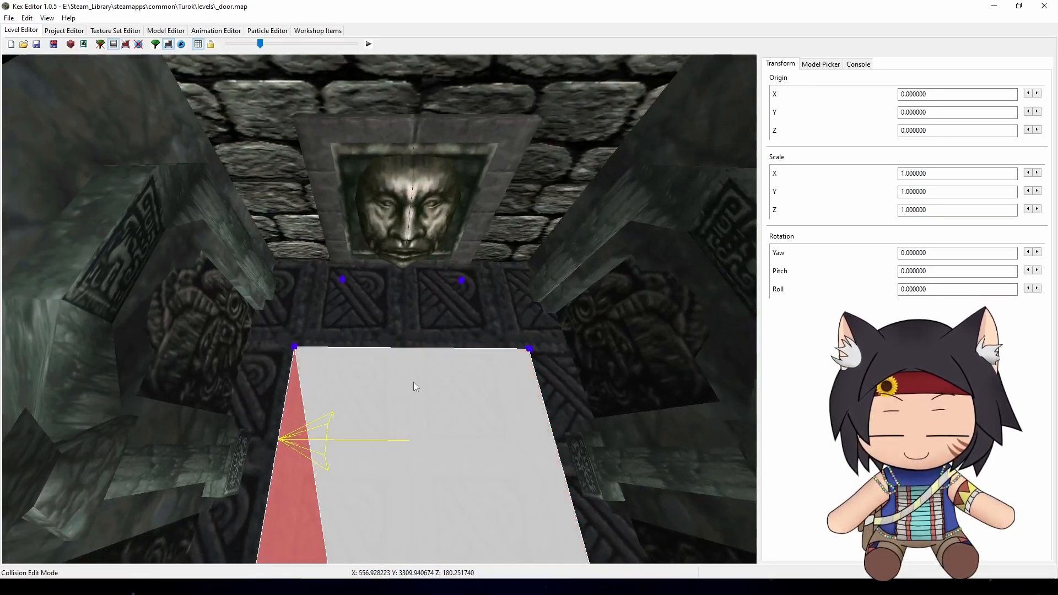
pyautogui.press('c')
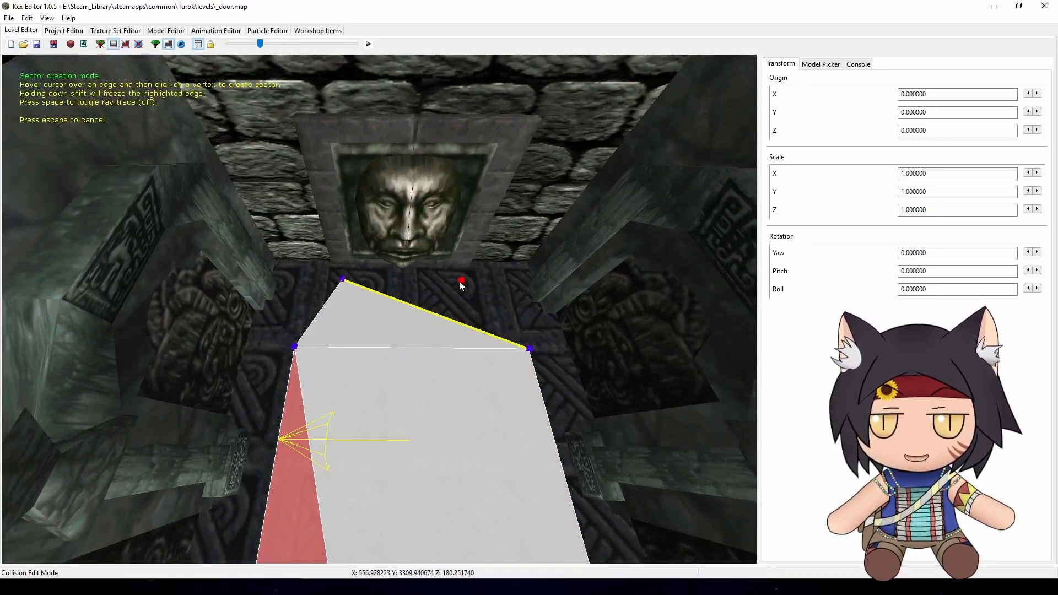
pyautogui.click(460, 281)
# - Create two more sectors under the face panel, joining the corridor floor to the room floor behind the wall
pyautogui.keyDown('shift'); pyautogui.moveTo(417, 277); pyautogui.dragTo(422, 255); pyautogui.keyUp('shift')
pyautogui.keyDown('shift'); pyautogui.moveTo(422, 254); pyautogui.dragTo(351, 342, button='right'); pyautogui.keyUp('shift')
pyautogui.keyDown('shift'); pyautogui.click(312, 331); pyautogui.keyUp('shift')
pyautogui.keyDown('shift'); pyautogui.click(441, 368); pyautogui.keyUp('shift')
pyautogui.press('Escape')
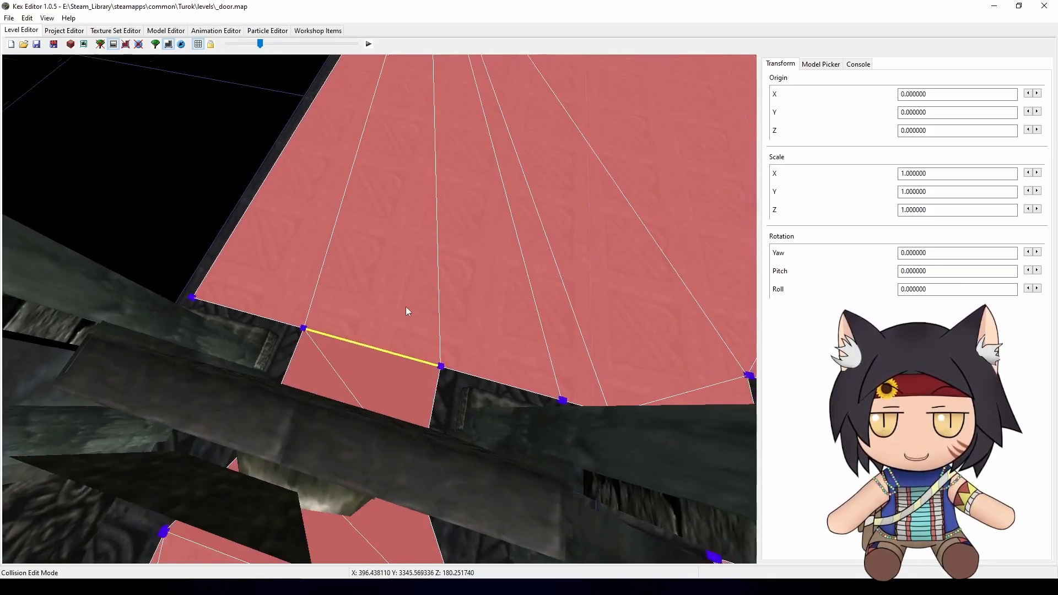
# - Select the new sectors beneath the face panel and examine how they connect the corridor through the wall
pyautogui.moveTo(403, 307); pyautogui.dragTo(412, 299)
pyautogui.click(406, 337)
pyautogui.click(390, 386)
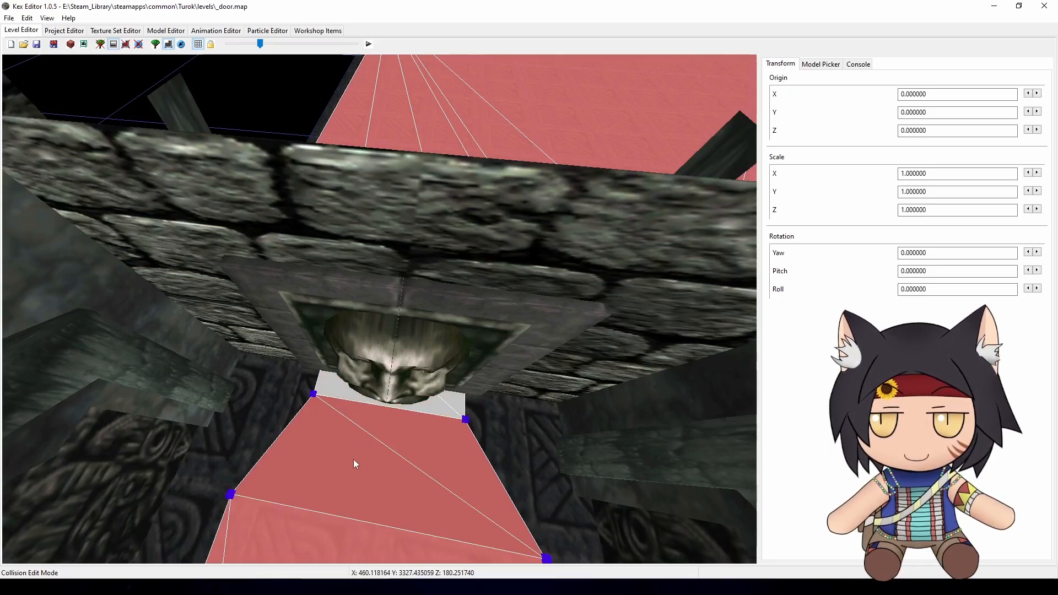
pyautogui.moveTo(403, 443); pyautogui.dragTo(438, 399)
pyautogui.moveTo(438, 399); pyautogui.dragTo(324, 326, button='right')
pyautogui.moveTo(324, 326); pyautogui.dragTo(339, 332)
pyautogui.click(394, 389)
pyautogui.moveTo(394, 388); pyautogui.dragTo(418, 411)
pyautogui.moveTo(418, 411); pyautogui.dragTo(457, 428, button='right')
pyautogui.moveTo(457, 428); pyautogui.dragTo(457, 424, button='middle')
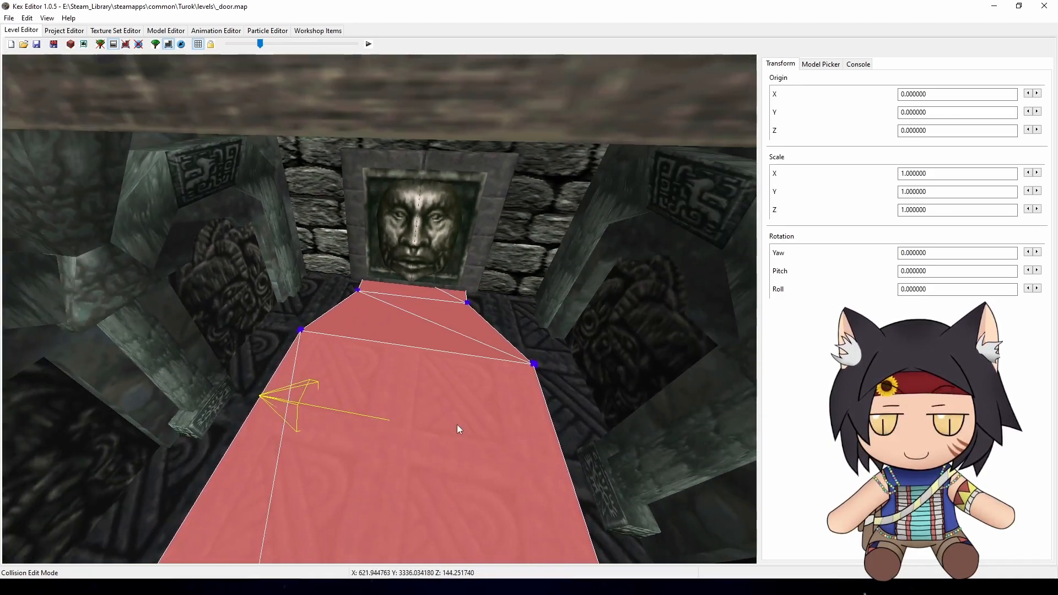
pyautogui.moveTo(458, 424); pyautogui.dragTo(475, 422, button='right')
pyautogui.moveTo(474, 422); pyautogui.dragTo(474, 418, button='middle')
pyautogui.moveTo(474, 418); pyautogui.dragTo(471, 434, button='right')
pyautogui.moveTo(471, 434); pyautogui.dragTo(468, 422)
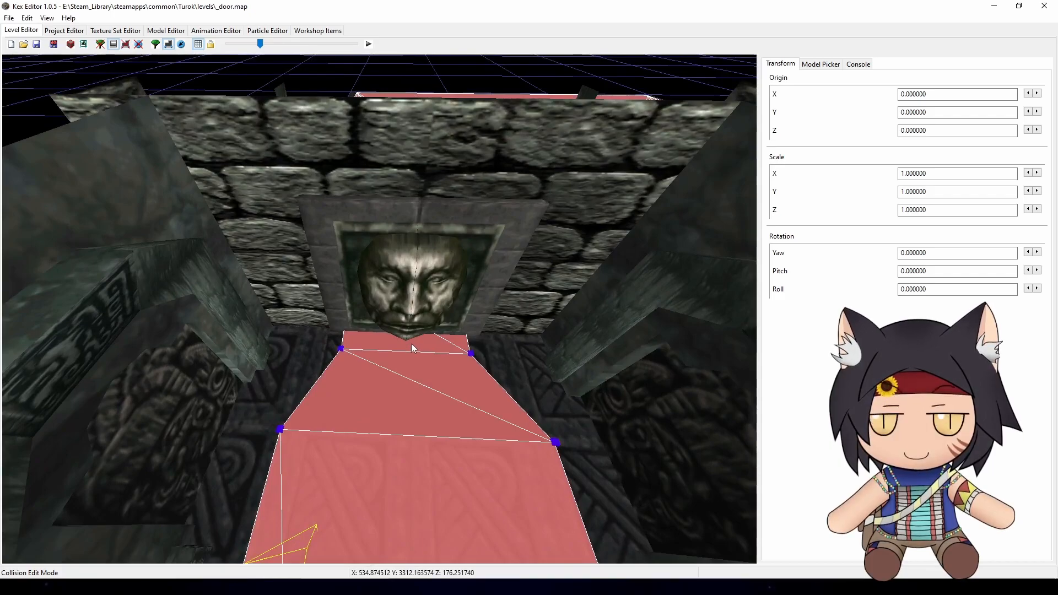
# - Move the two vertices in front of the face panel along X, slightly away from the wall
pyautogui.click(341, 349)
pyautogui.click(471, 352)
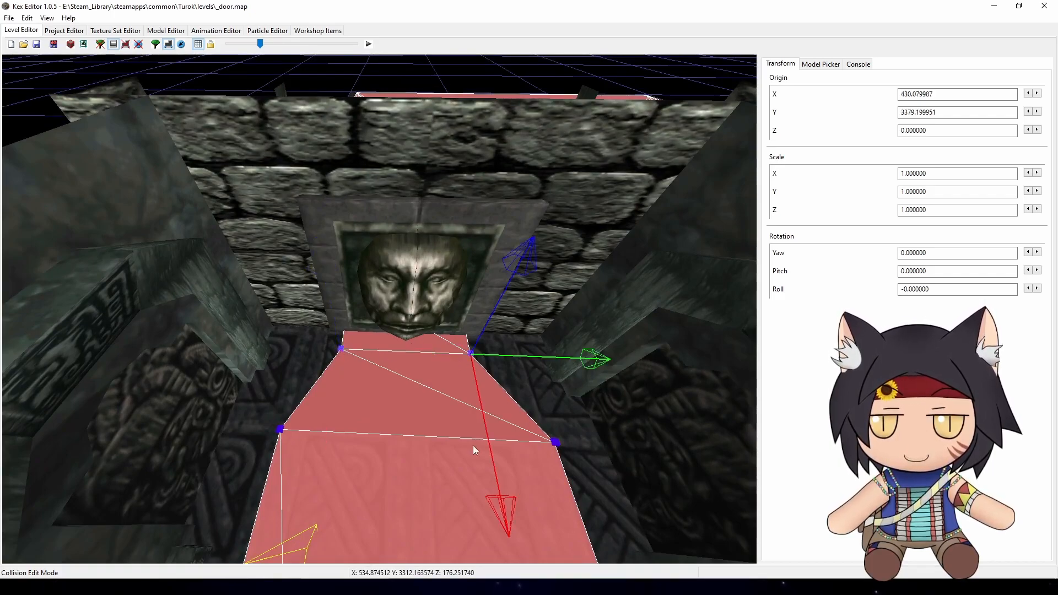
pyautogui.moveTo(507, 498)
pyautogui.mouseDown()
pyautogui.moveTo(504, 537)
pyautogui.moveTo(516, 513)
pyautogui.mouseUp()
pyautogui.click(515, 504)
# - Give the sectors beneath the face panel the Block, Collide Ceiling and Event flags
pyautogui.click(440, 338)
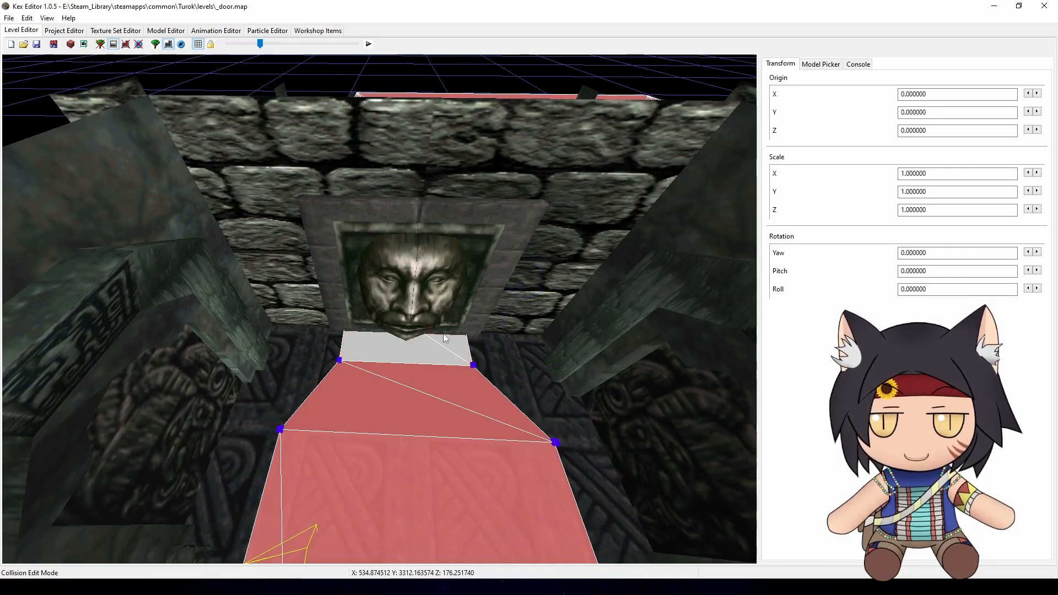
pyautogui.rightClick(442, 335)
pyautogui.click(463, 330)
pyautogui.click(267, 206)
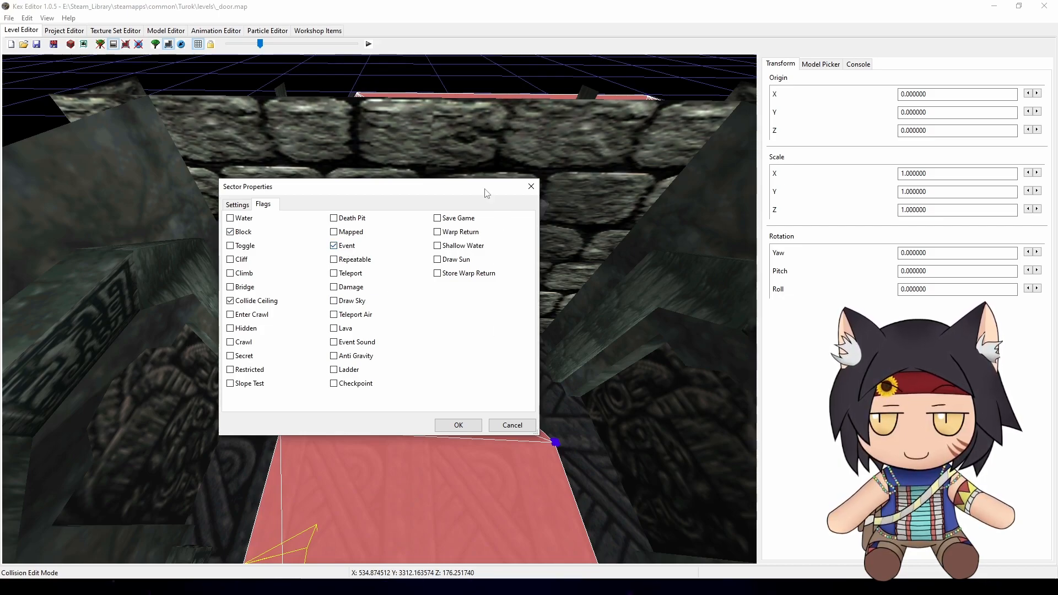
pyautogui.moveTo(418, 187); pyautogui.dragTo(431, 184)
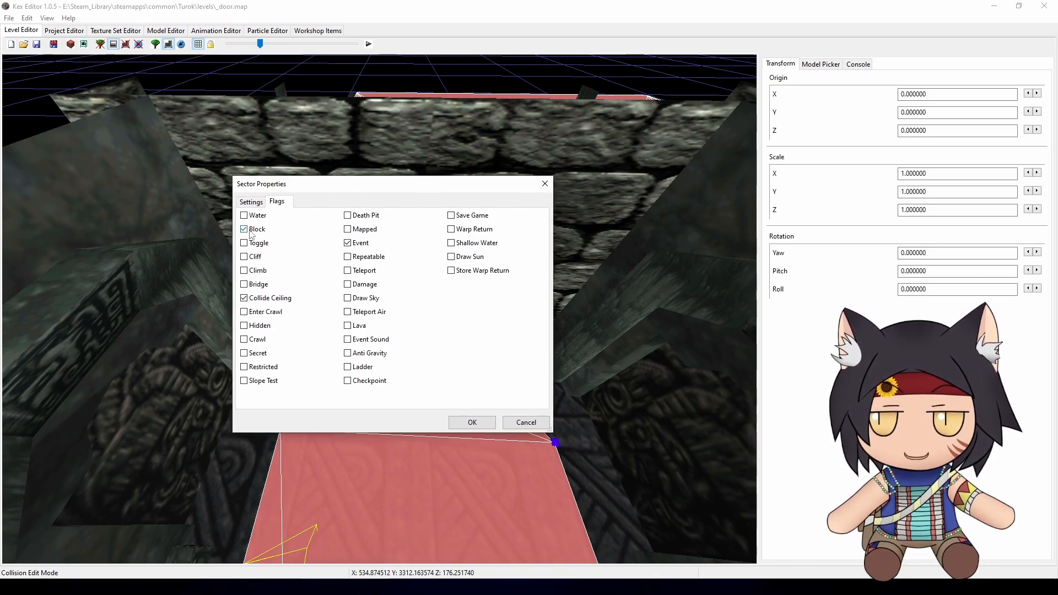
pyautogui.click(472, 422)
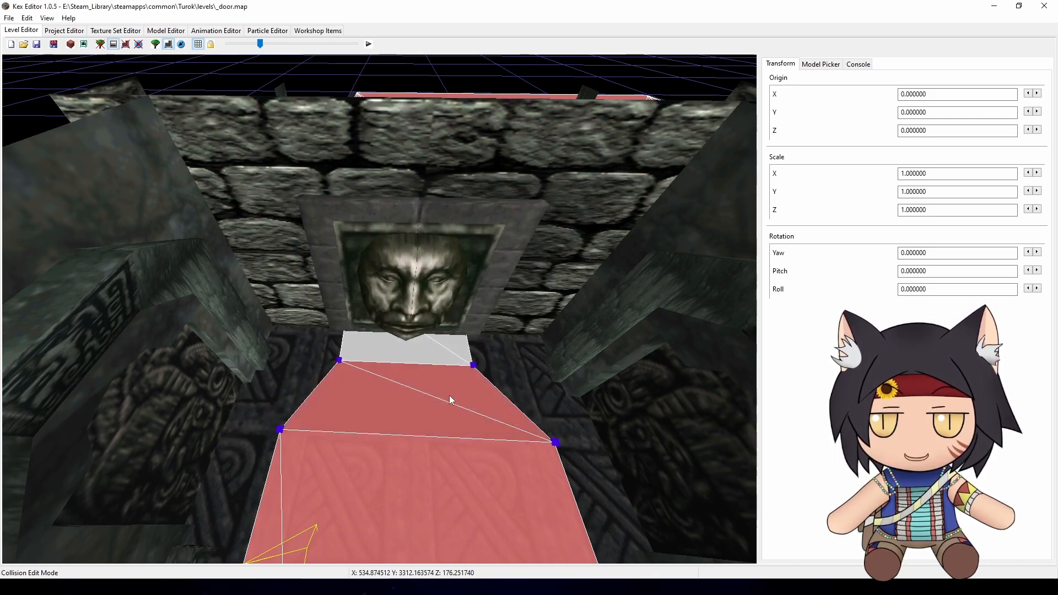
# - Return to actor editing mode
pyautogui.moveTo(391, 282); pyautogui.dragTo(444, 332, button='right')
pyautogui.click(395, 353)
pyautogui.press('s')
pyautogui.press('s')
pyautogui.click(183, 46)
pyautogui.moveTo(452, 279); pyautogui.dragTo(438, 305, button='right')
pyautogui.press('s')
pyautogui.press('s')
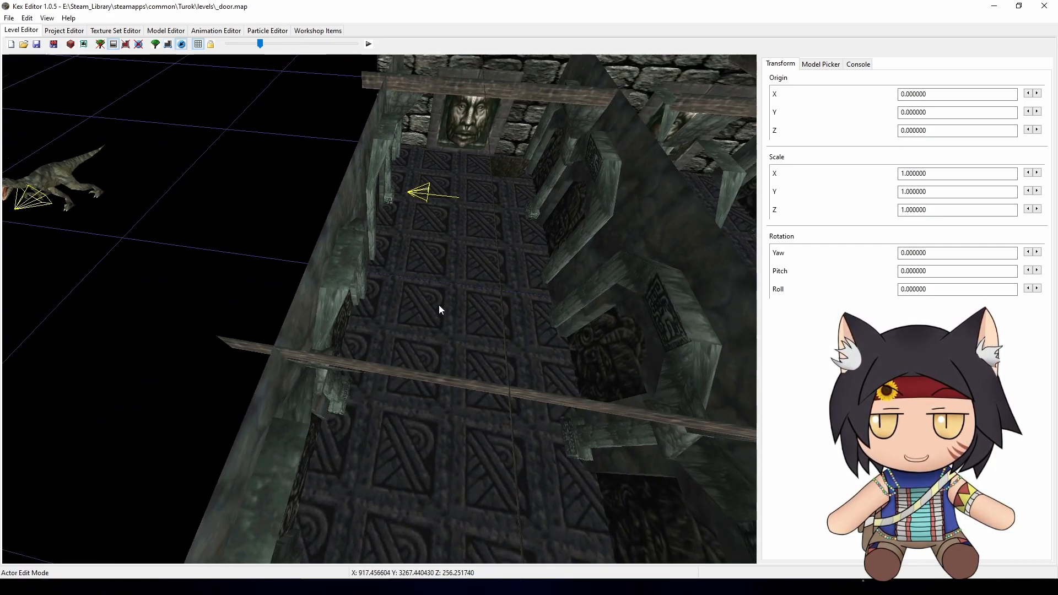
# - Move the dinosaur actor along Y into the corridor in front of the face panel, to about Y 3368.96
pyautogui.click(51, 182)
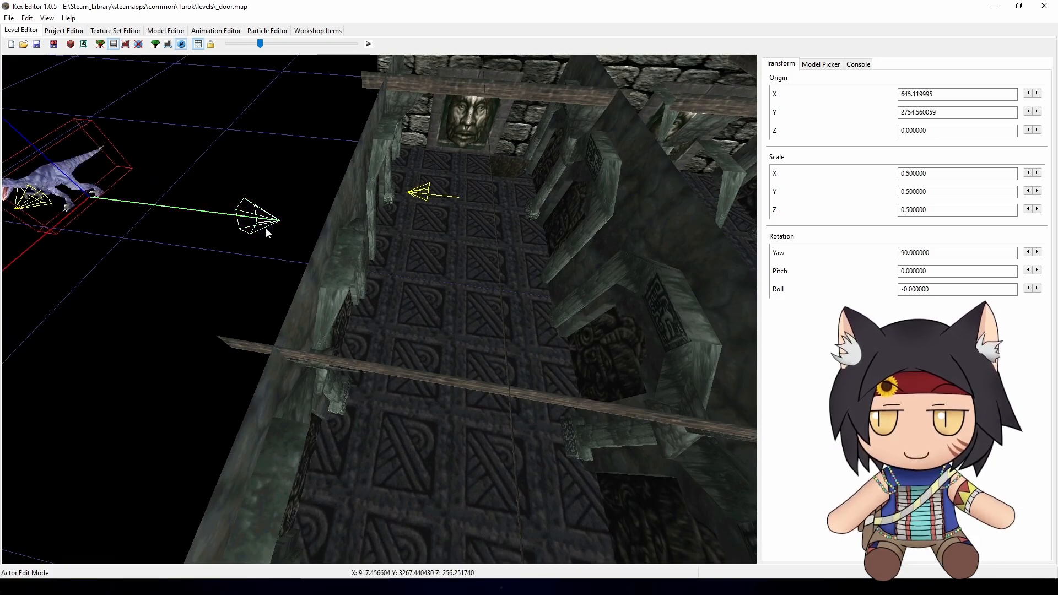
pyautogui.moveTo(265, 228); pyautogui.dragTo(406, 242)
pyautogui.moveTo(422, 303); pyautogui.dragTo(453, 310, button='right')
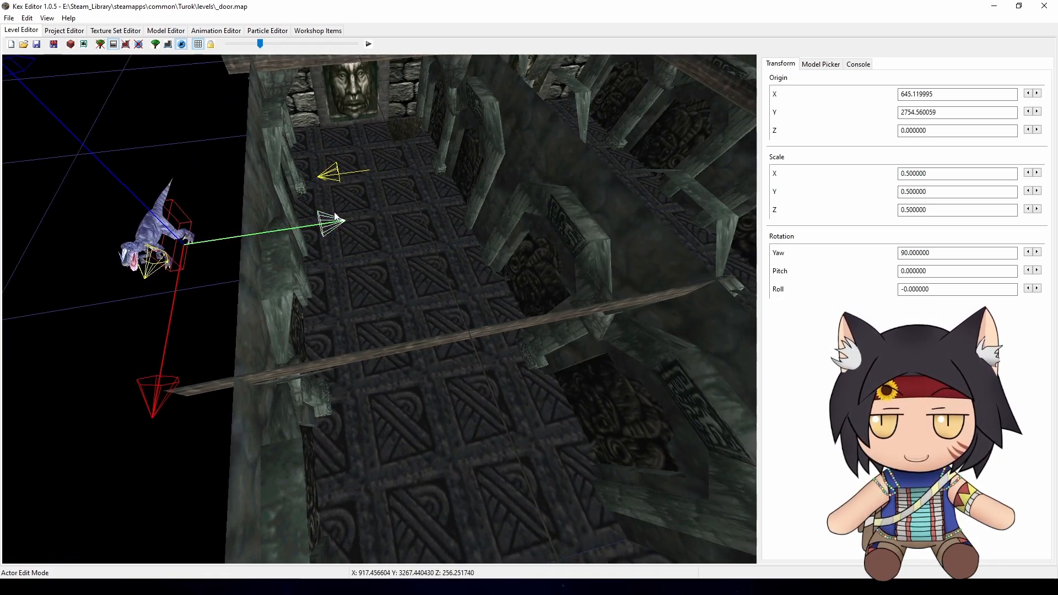
pyautogui.moveTo(340, 226); pyautogui.dragTo(524, 232)
pyautogui.moveTo(470, 209); pyautogui.dragTo(604, 194)
pyautogui.click(497, 247)
pyautogui.moveTo(497, 247); pyautogui.dragTo(501, 220, button='right')
pyautogui.click(405, 237)
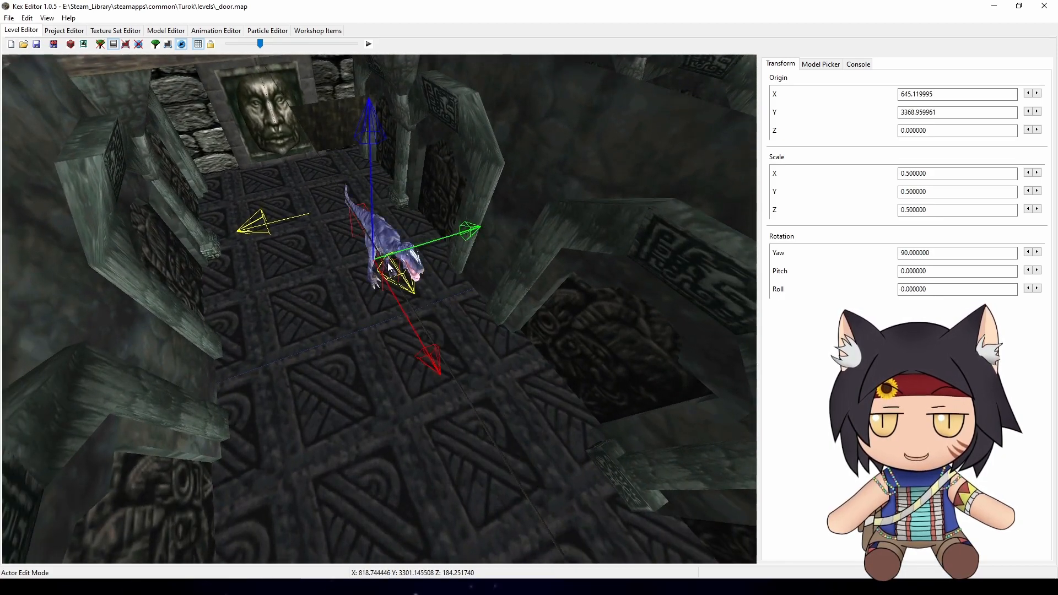
# - Set the raptor actor's Health to 2 and its Target TID to 1
pyautogui.rightClick(387, 264)
pyautogui.click(416, 457)
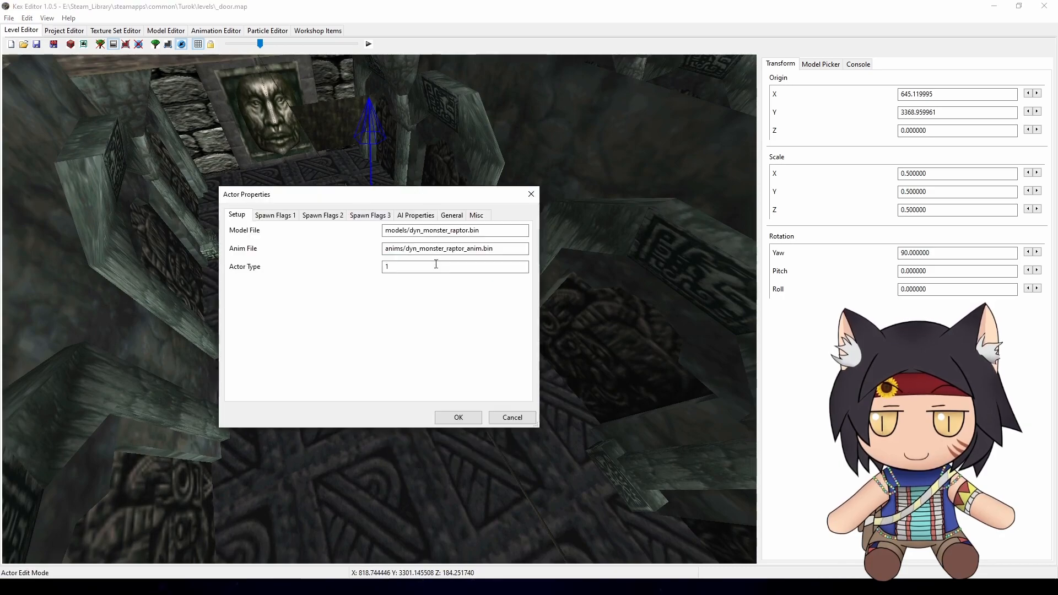
pyautogui.click(418, 221)
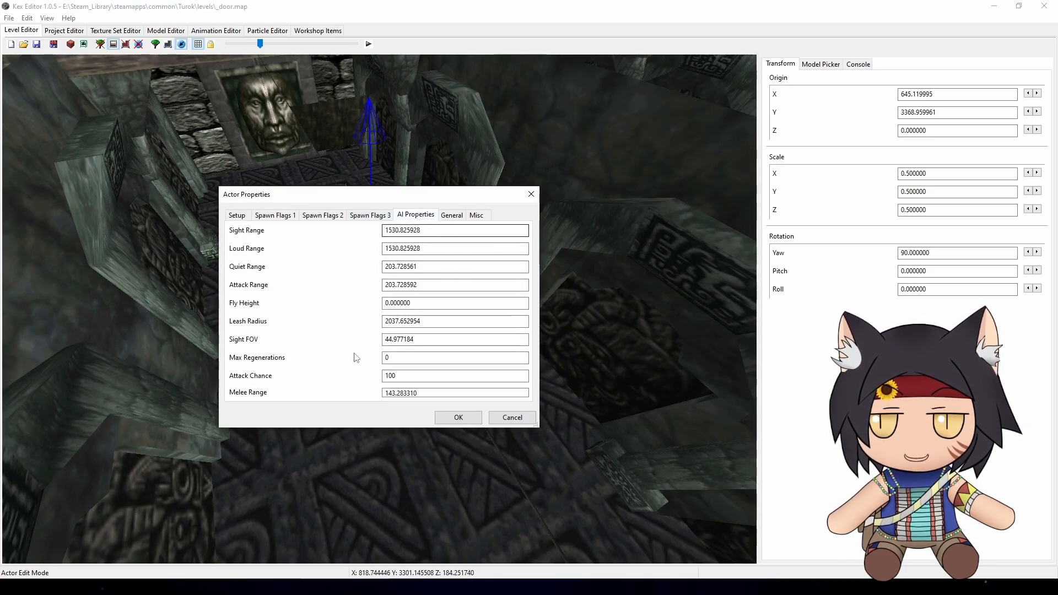
pyautogui.click(450, 216)
pyautogui.doubleClick(402, 321)
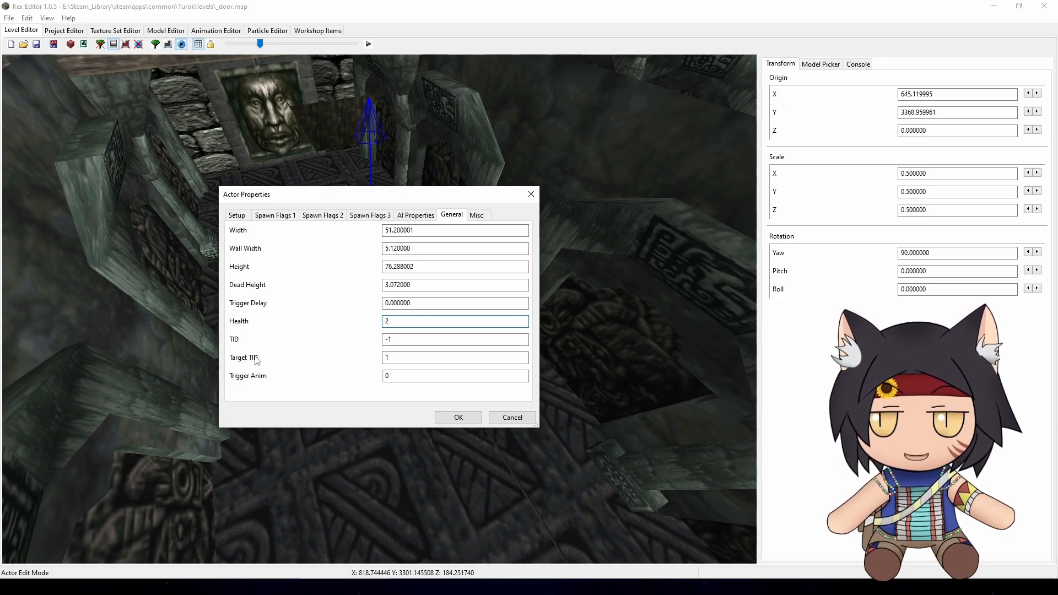
pyautogui.click(401, 358)
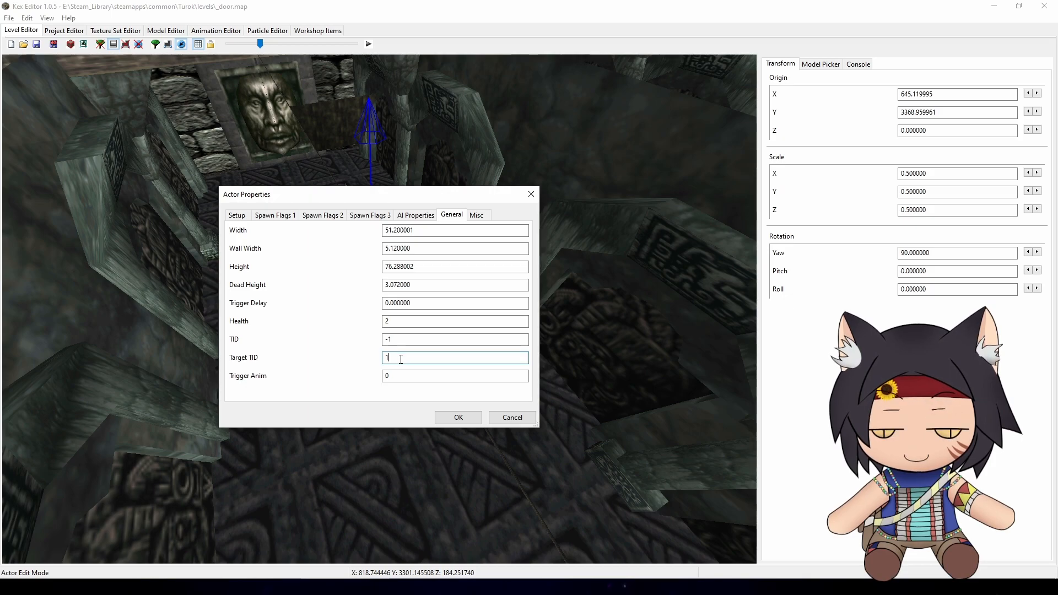
pyautogui.click(458, 417)
# - Set the TID of the face-panel door actor in the raptor's corridor to 1
pyautogui.click(364, 402)
pyautogui.moveTo(364, 403); pyautogui.dragTo(402, 395)
pyautogui.click(333, 241)
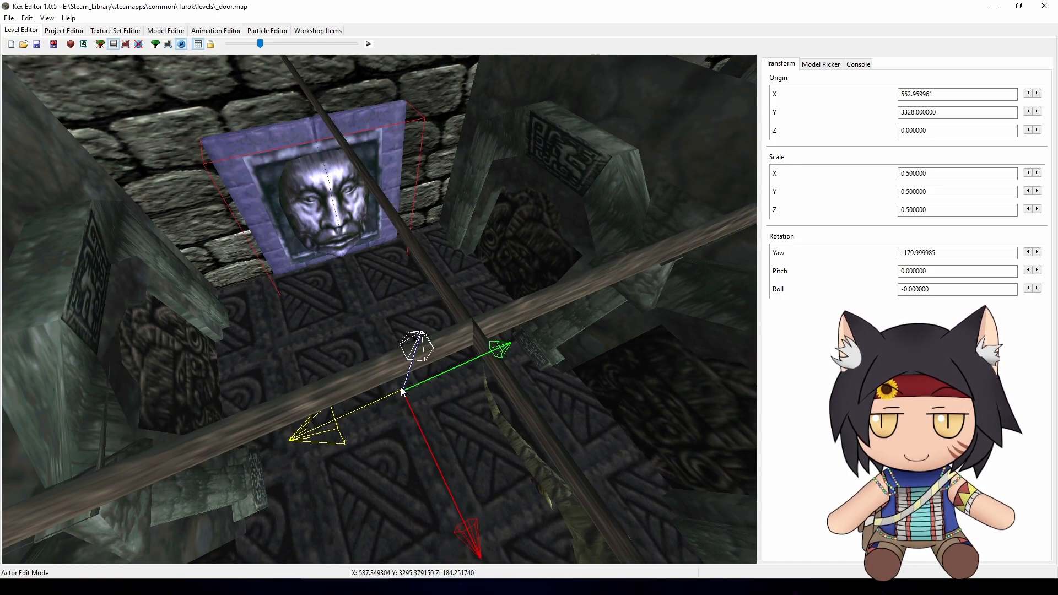
pyautogui.rightClick(320, 215)
pyautogui.click(339, 408)
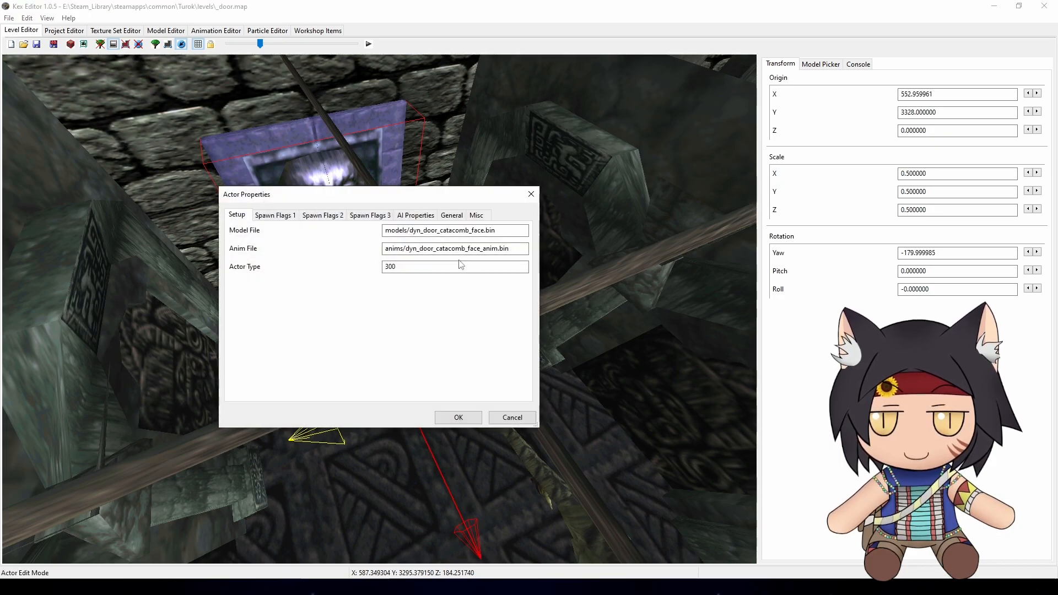
pyautogui.click(451, 215)
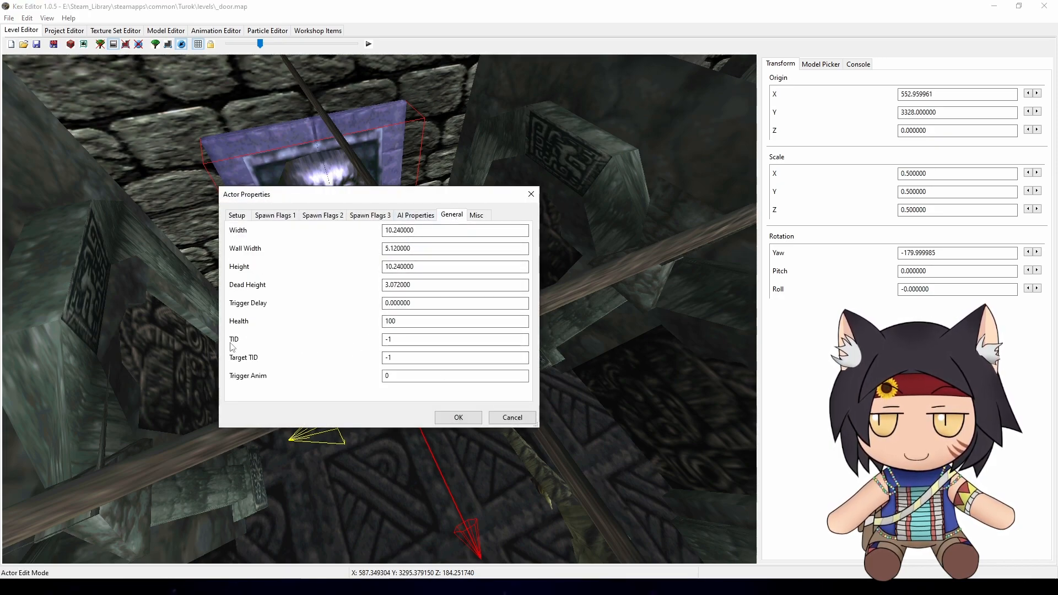
pyautogui.doubleClick(388, 339)
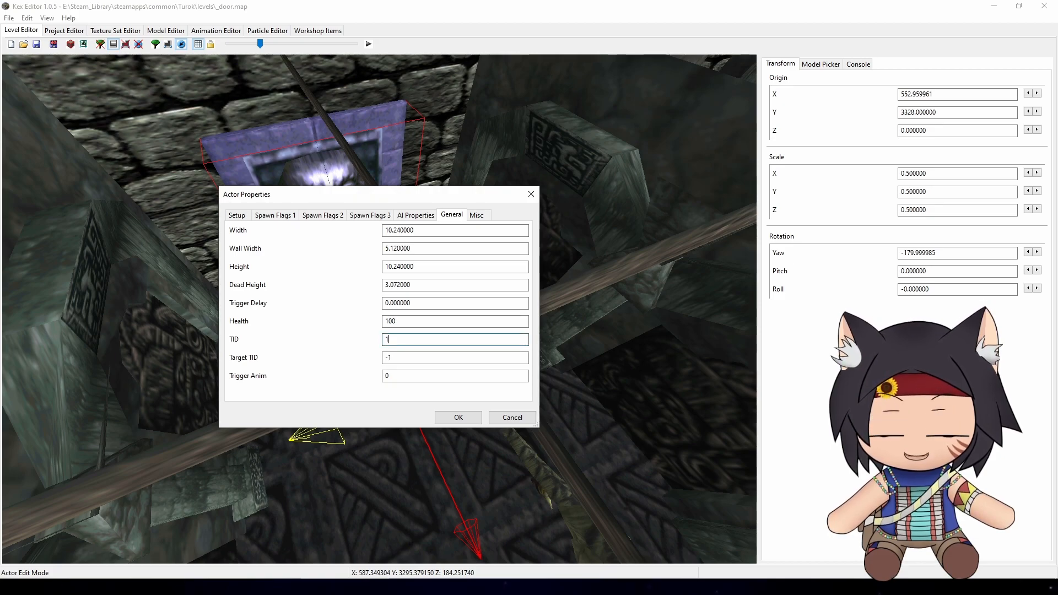
pyautogui.click(458, 421)
# - Save the level over the existing _door.map file
pyautogui.moveTo(356, 319); pyautogui.dragTo(557, 319)
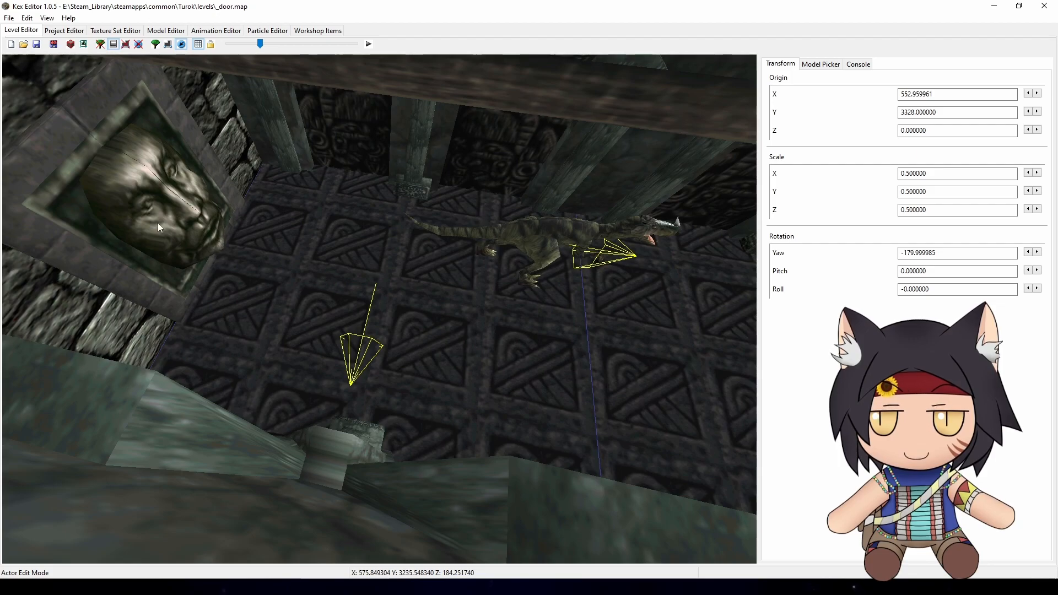
pyautogui.moveTo(477, 337); pyautogui.dragTo(454, 325)
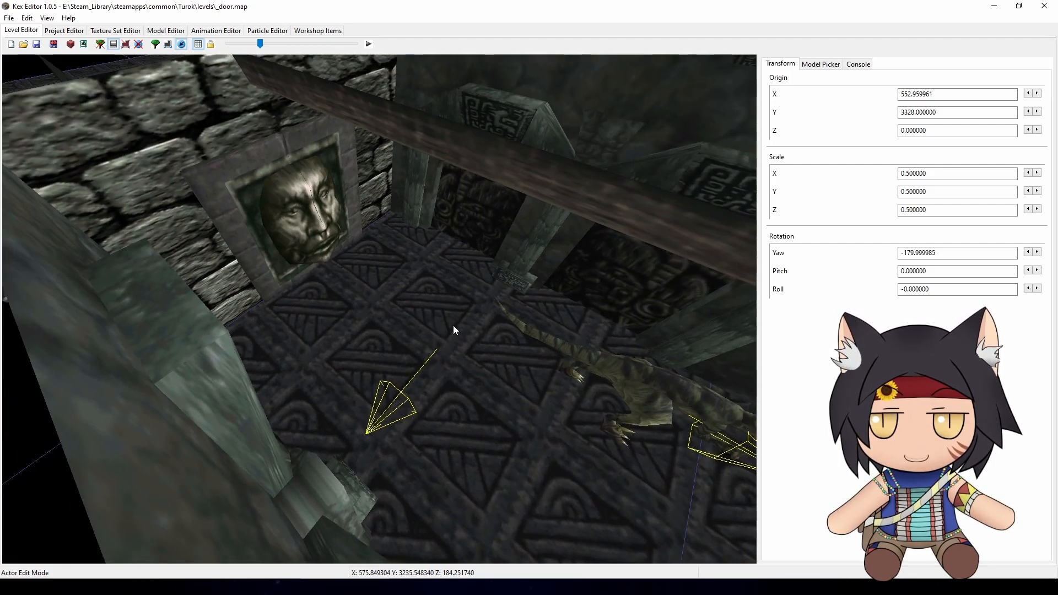
pyautogui.moveTo(352, 249); pyautogui.dragTo(353, 261)
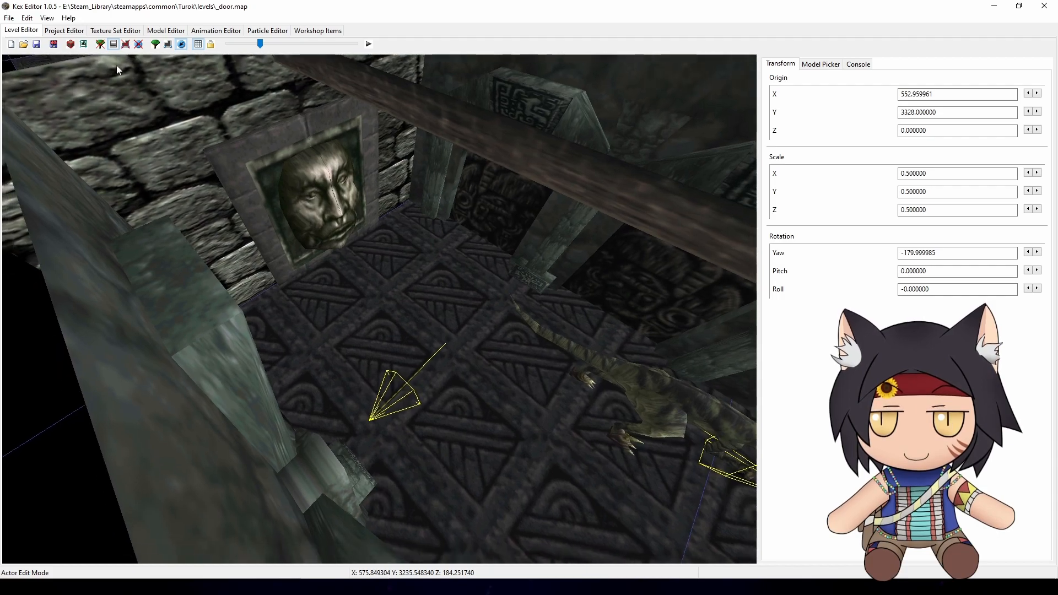
pyautogui.click(39, 45)
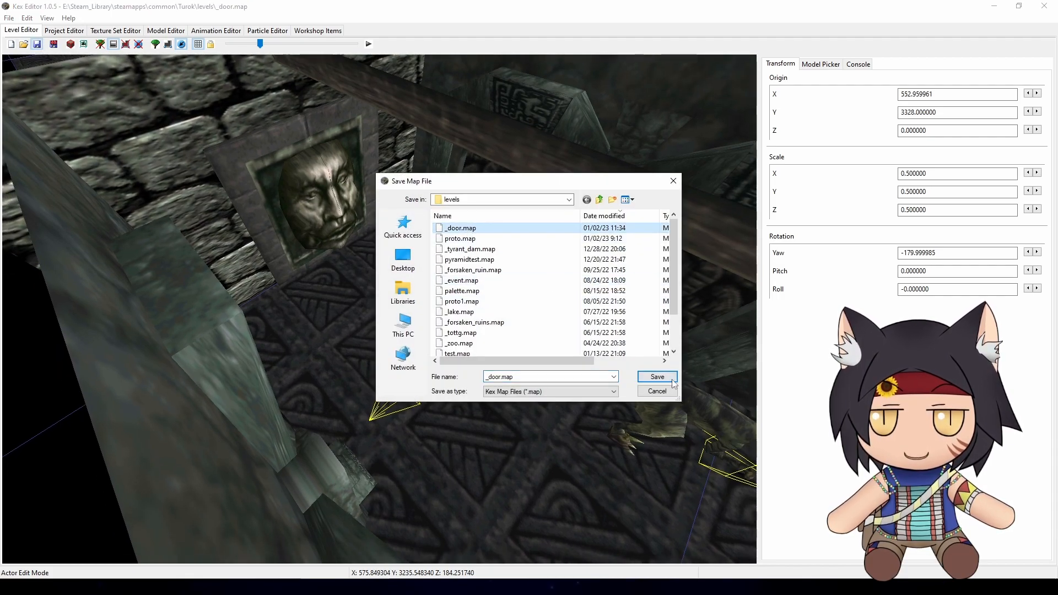
pyautogui.click(657, 377)
pyautogui.click(557, 295)
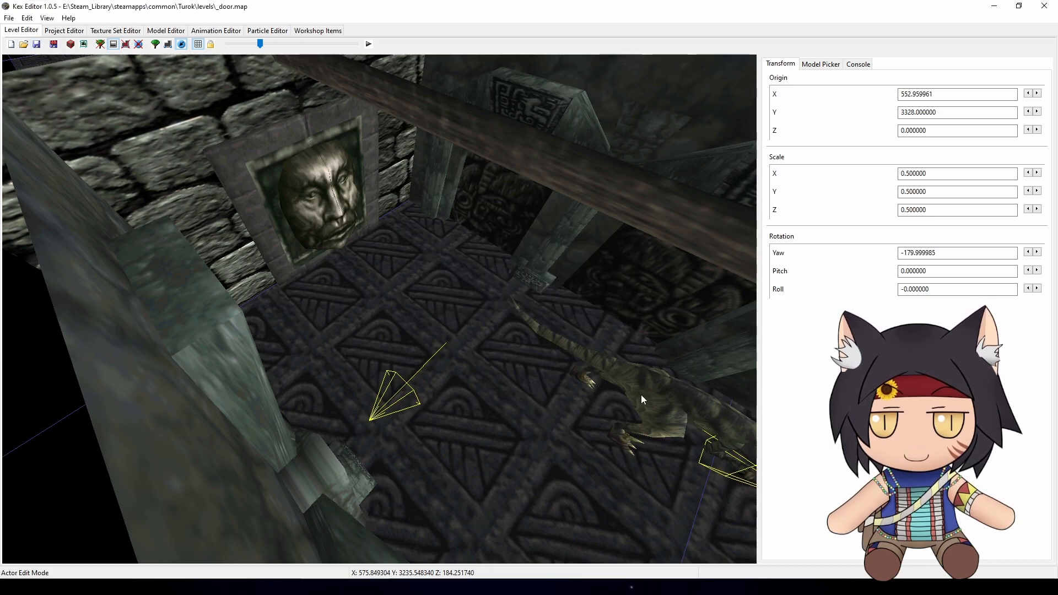
# - Play-test the level, inspect the closed face-panel door up close and kill the raptor
pyautogui.click(368, 45)
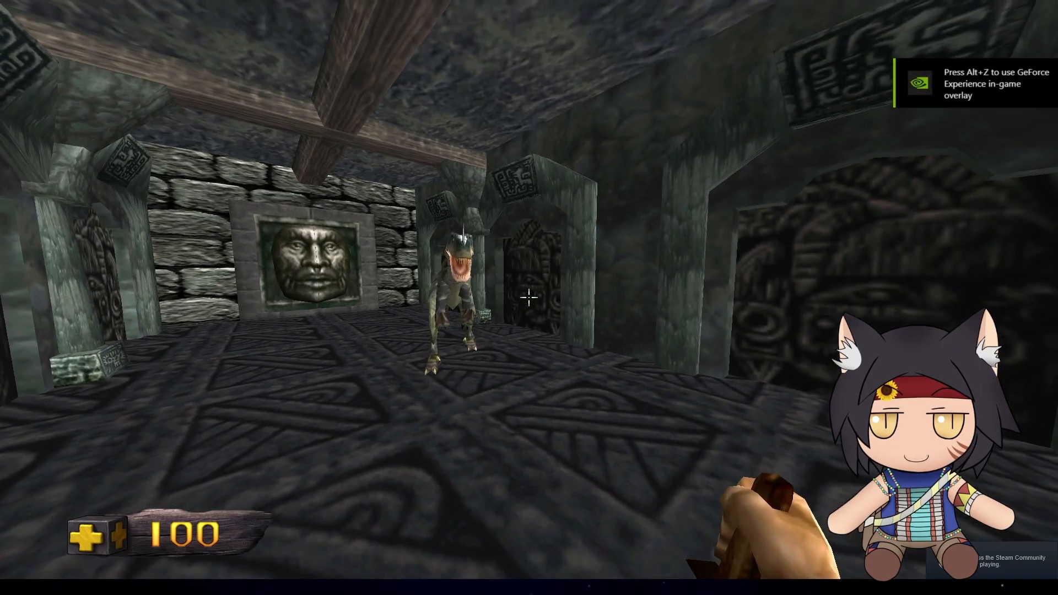
pyautogui.press('w')
pyautogui.press('s')
pyautogui.press('w')
pyautogui.press('d')
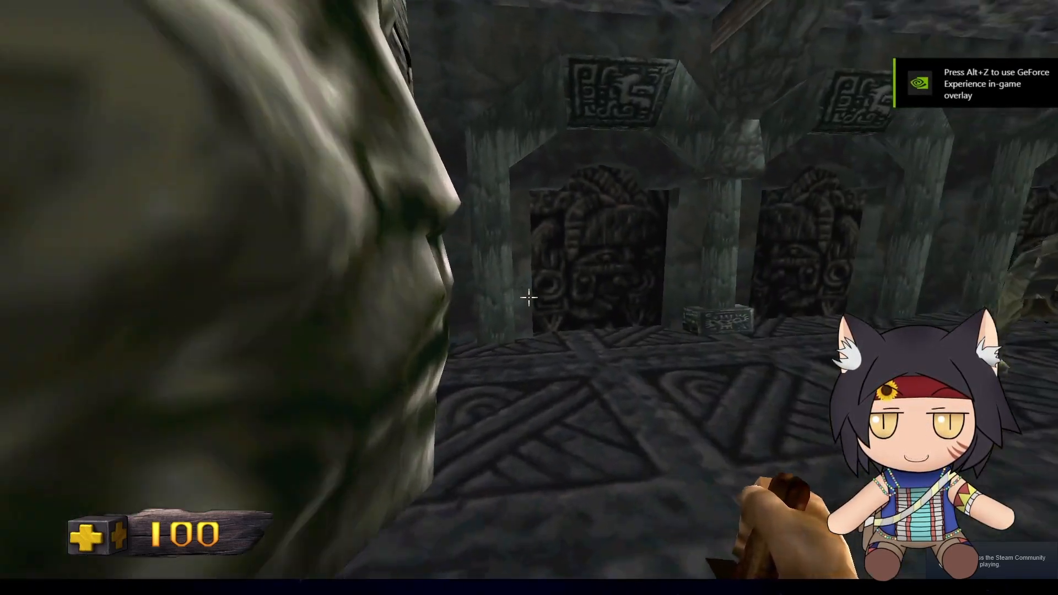
pyautogui.press('w')
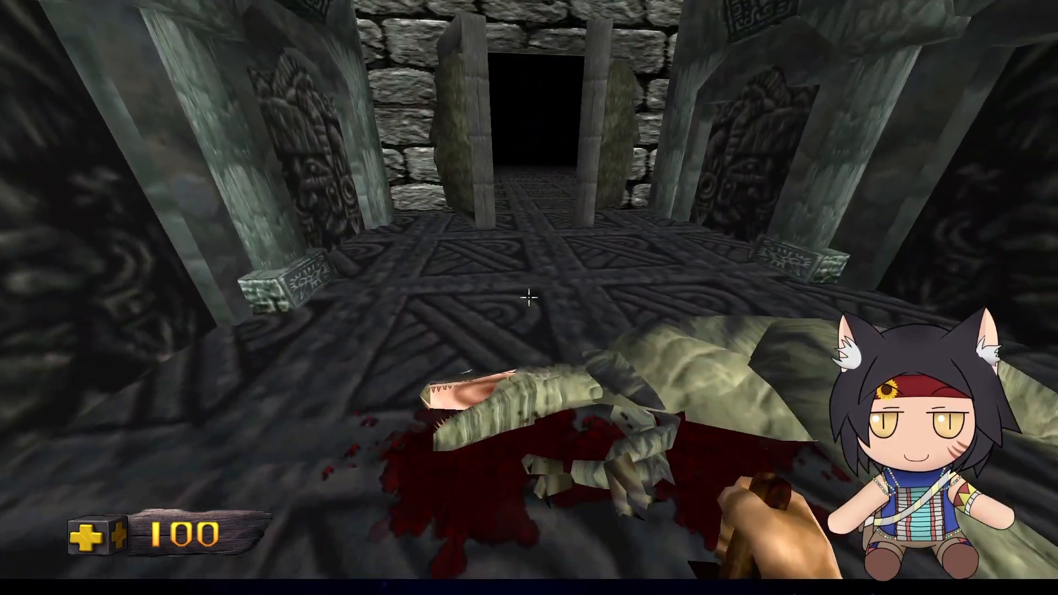
# - Walk through the face-panel doorway and back into the corridor, and quit the test game
pyautogui.press('w')
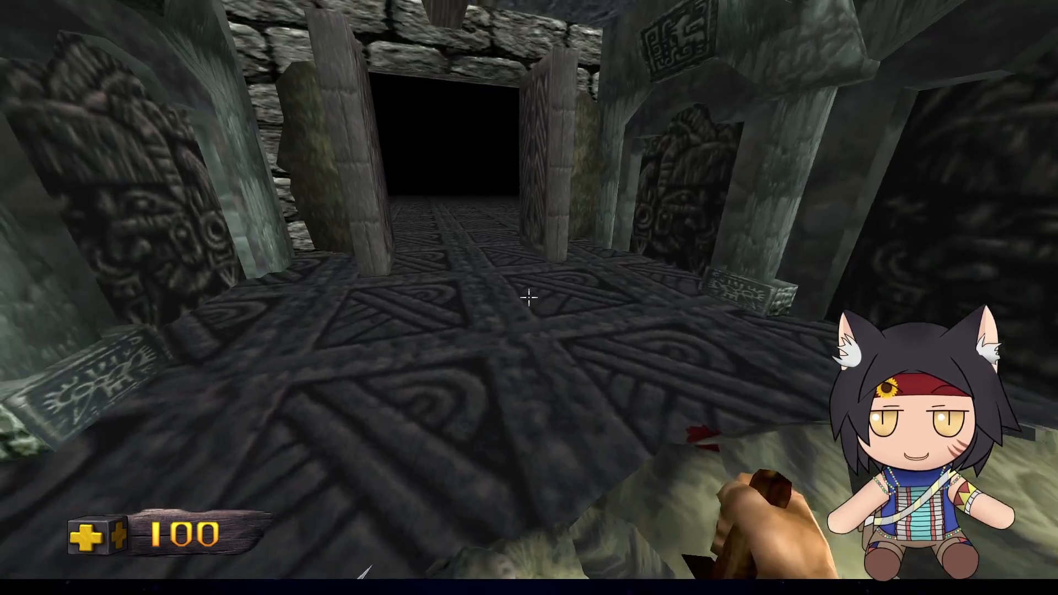
pyautogui.press('w')
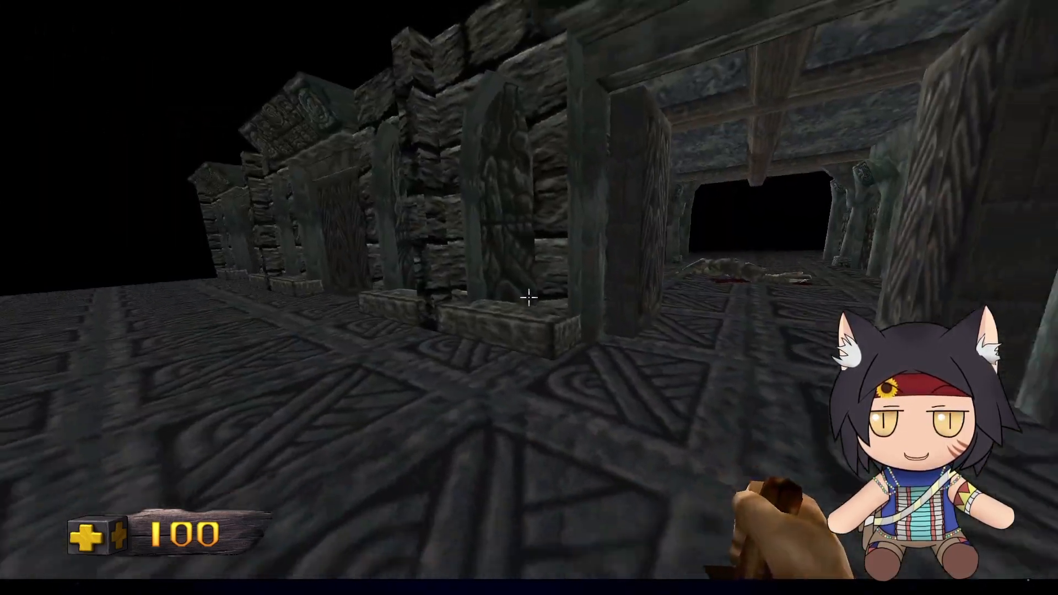
pyautogui.press('w')
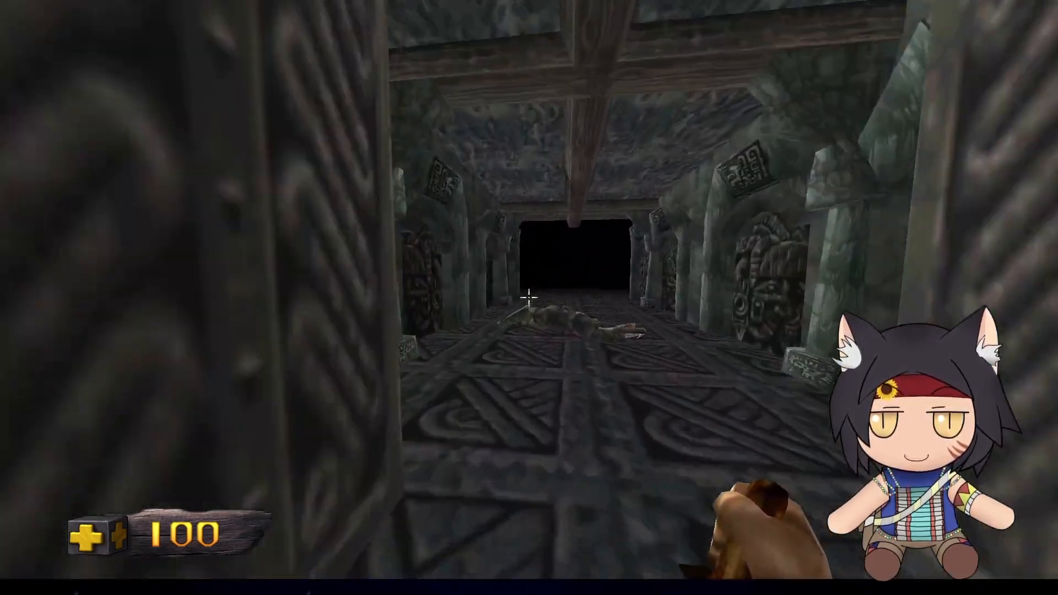
pyautogui.press('w')
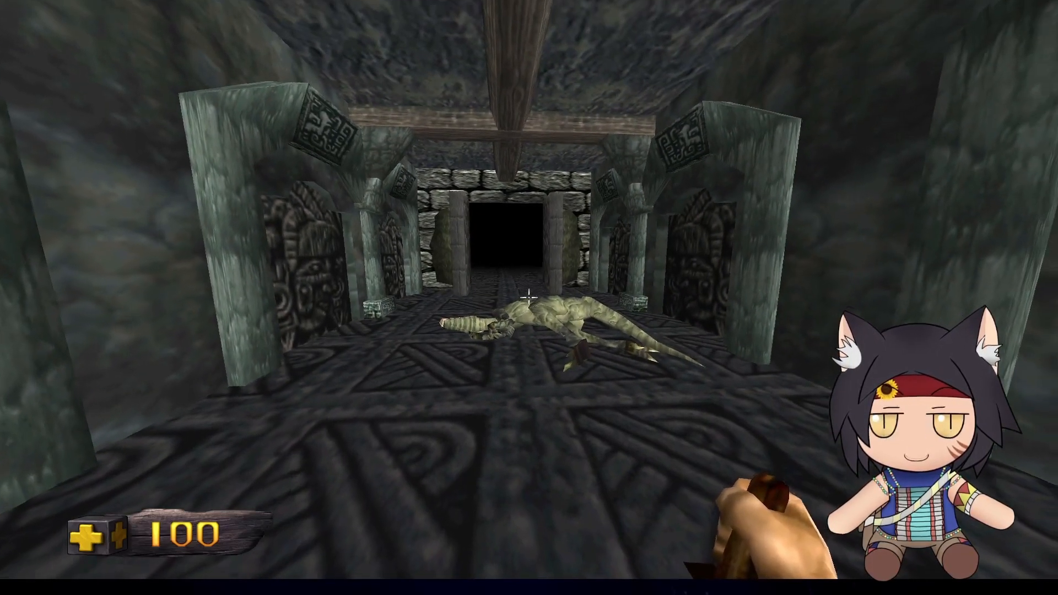
pyautogui.press('Escape')
pyautogui.click(524, 427)
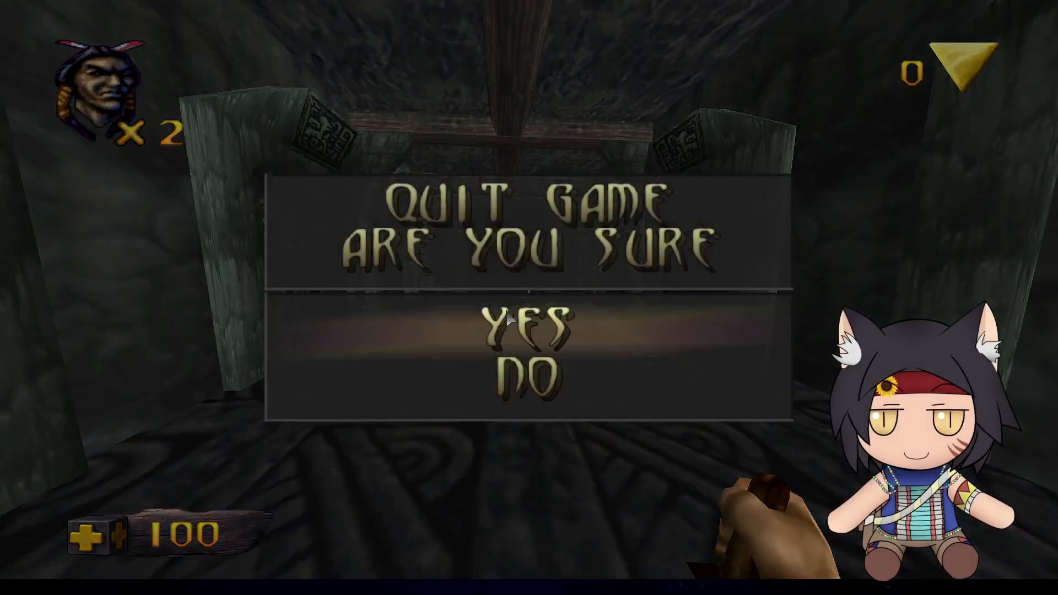
pyautogui.click(510, 322)
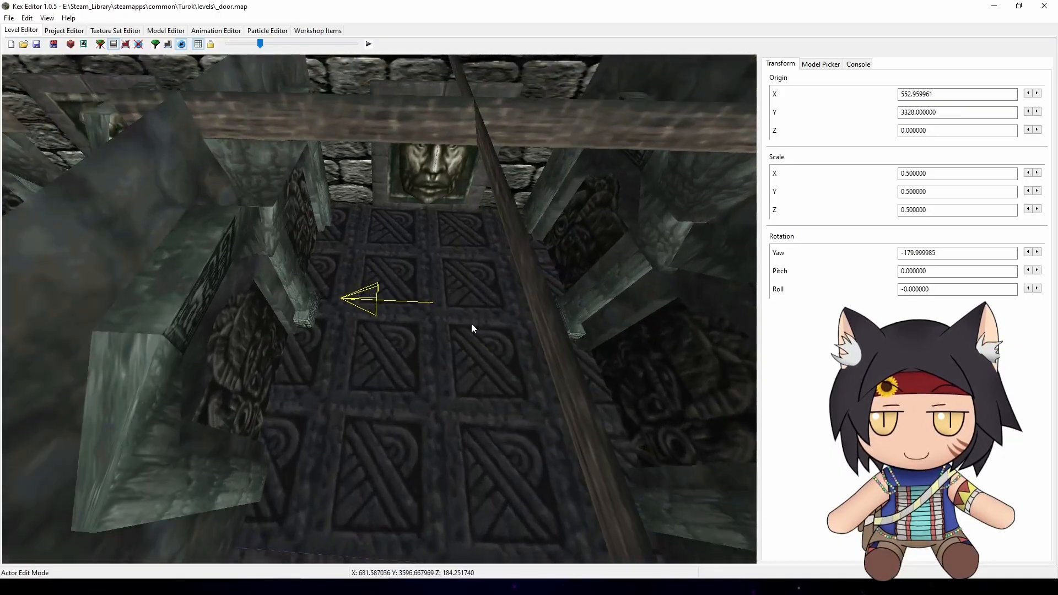
# - Create two collision sectors joining the neighbouring corridor's floor to the two inner vertices in front of its face panel
pyautogui.moveTo(471, 323)
pyautogui.mouseDown(button='right')
pyautogui.moveTo(474, 312)
pyautogui.moveTo(477, 327)
pyautogui.moveTo(484, 319)
pyautogui.mouseUp(button='right')
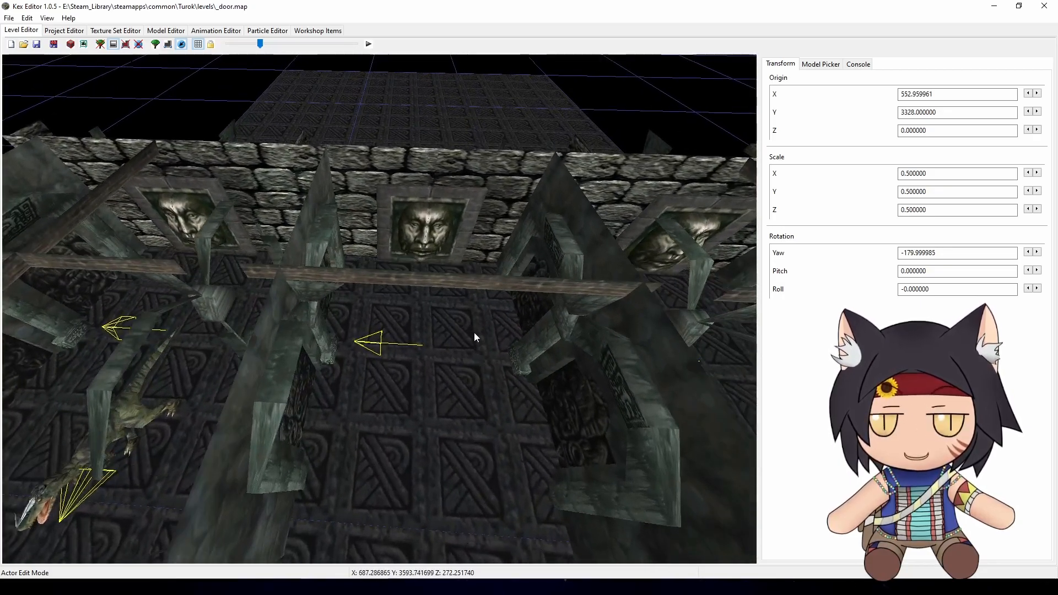
pyautogui.moveTo(417, 278); pyautogui.dragTo(418, 283, button='right')
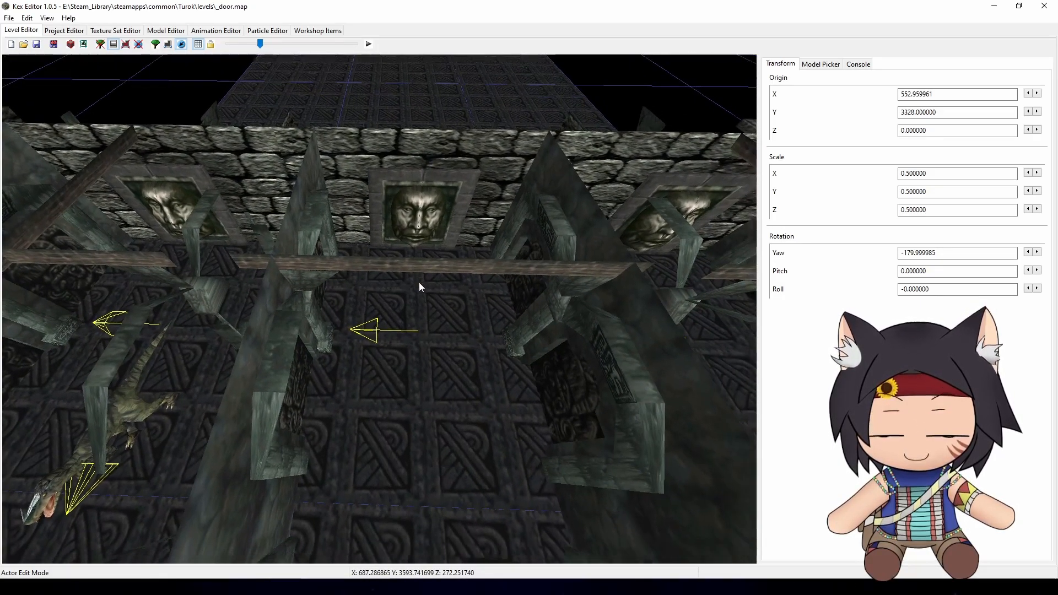
pyautogui.click(168, 46)
pyautogui.moveTo(465, 307)
pyautogui.mouseDown(button='right')
pyautogui.moveTo(464, 325)
pyautogui.moveTo(462, 315)
pyautogui.mouseUp(button='right')
pyautogui.click(461, 315)
pyautogui.press('c')
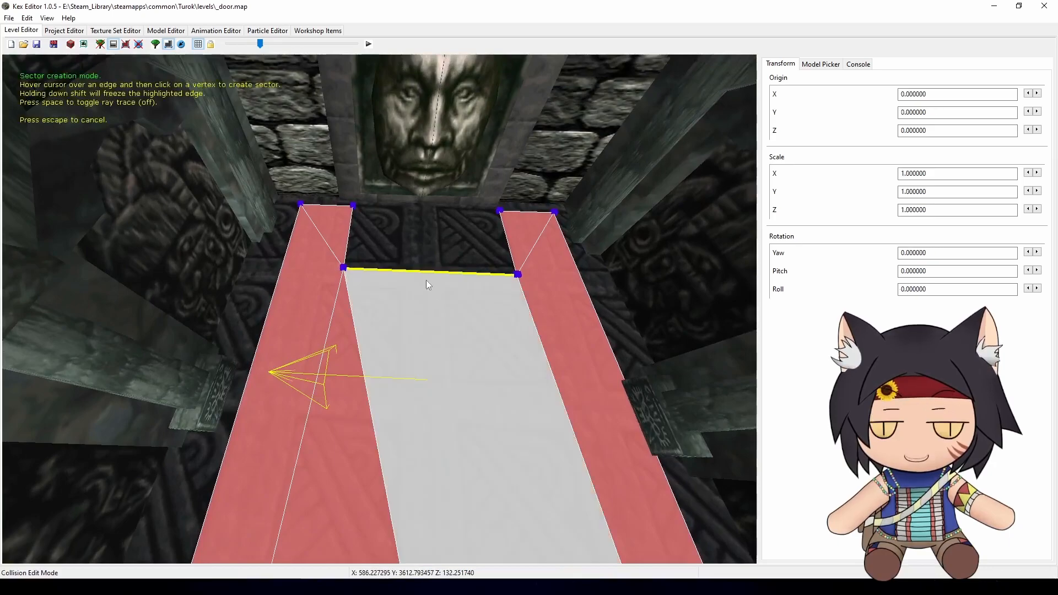
pyautogui.click(354, 208)
pyautogui.click(497, 212)
# - Create two collision sectors beneath this face panel, connecting to the pair of vertices on its outer side
pyautogui.moveTo(432, 209); pyautogui.dragTo(438, 175)
pyautogui.click(238, 519)
pyautogui.moveTo(379, 500); pyautogui.dragTo(381, 508)
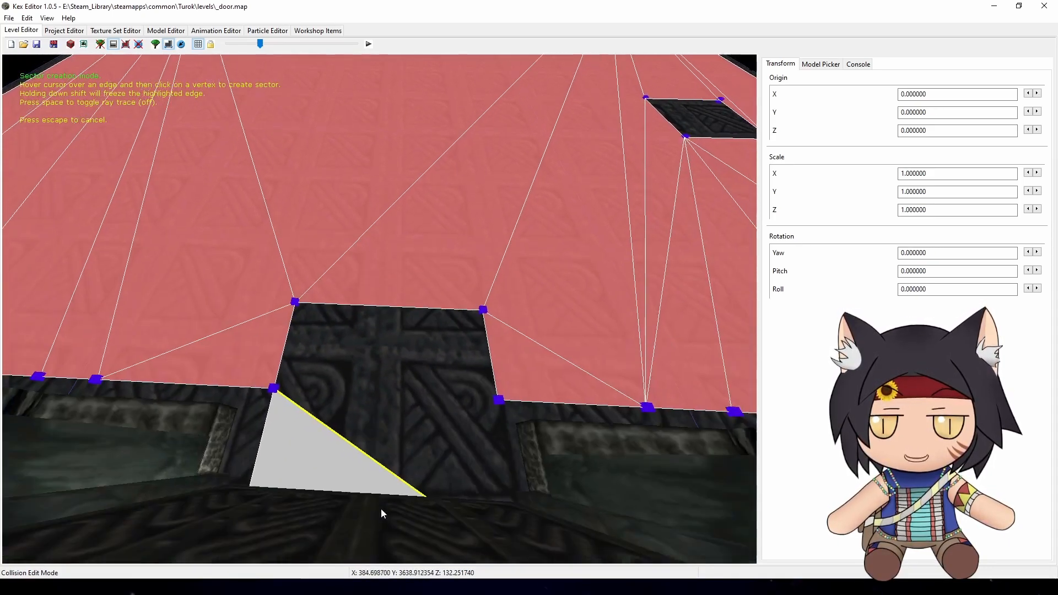
pyautogui.click(498, 400)
pyautogui.click(312, 321)
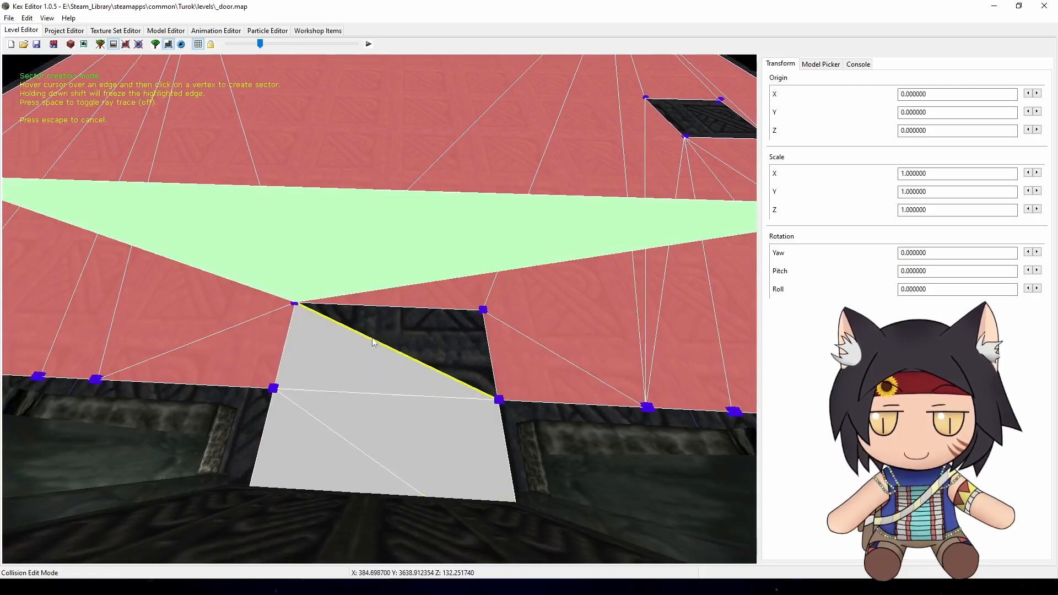
pyautogui.click(482, 310)
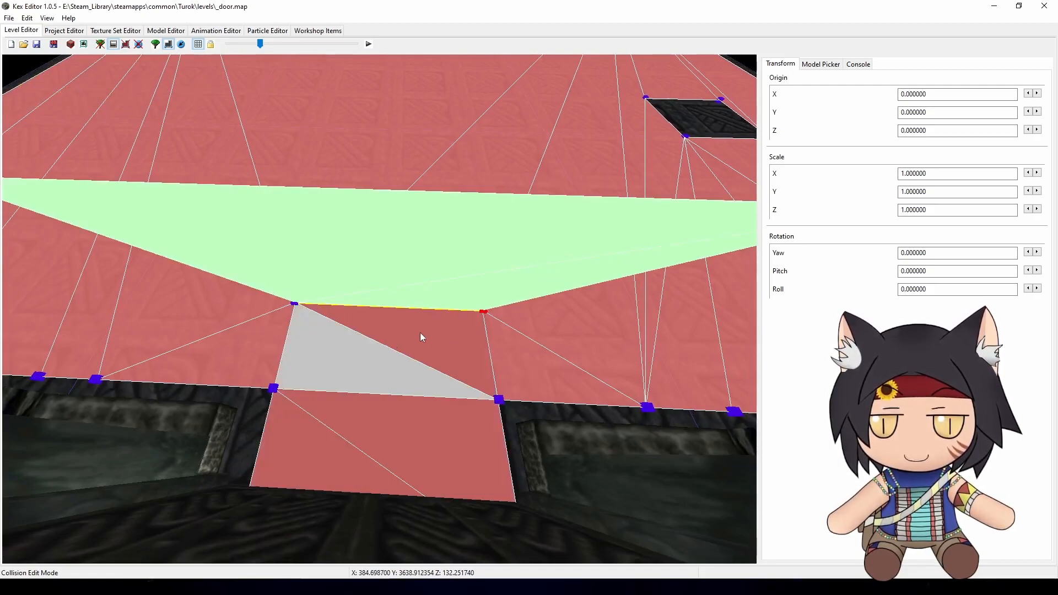
pyautogui.hotkey('ctrl', 'z')
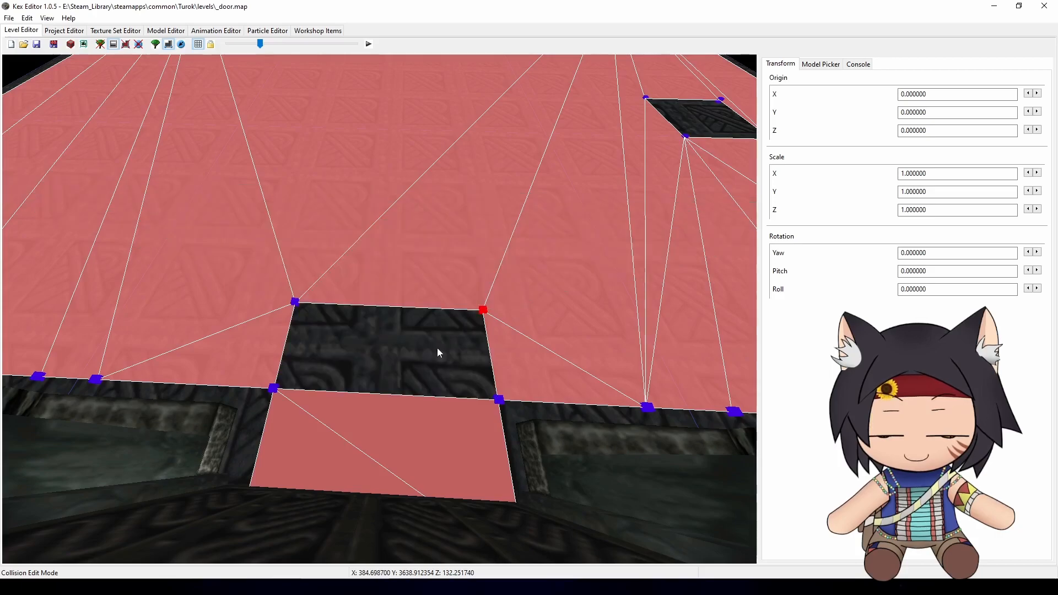
# - Fill the gap outside the door with two collision sectors extended from the adjoining outer floor sector
pyautogui.click(507, 350)
pyautogui.press('c')
pyautogui.click(300, 310)
pyautogui.click(281, 381)
pyautogui.press('Escape')
# - Enable the Block flag on the collision sectors directly beneath the second face panel
pyautogui.moveTo(380, 322); pyautogui.dragTo(402, 286, button='right')
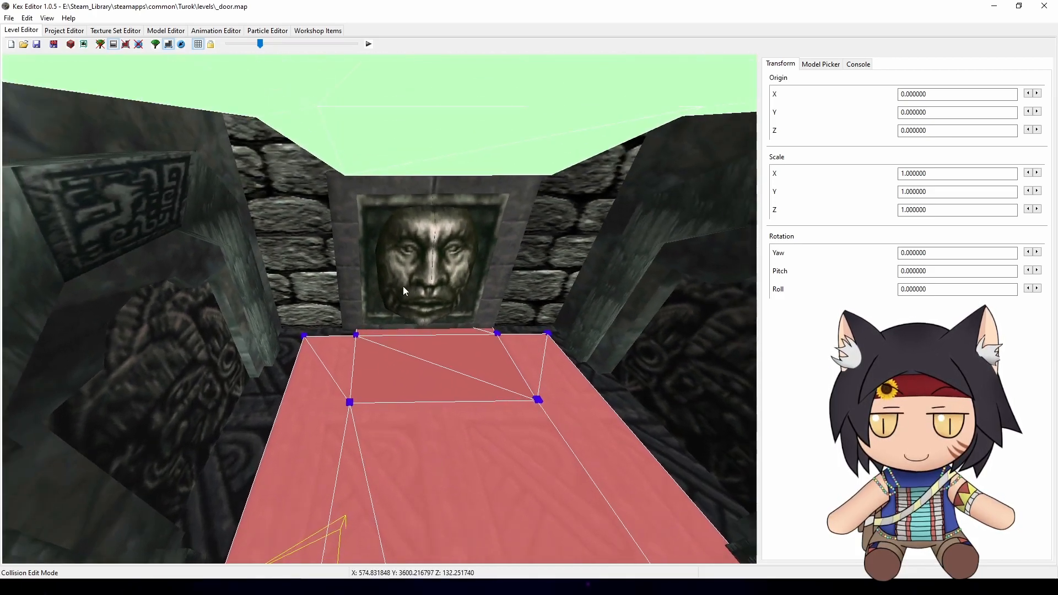
pyautogui.moveTo(453, 312); pyautogui.dragTo(445, 366, button='right')
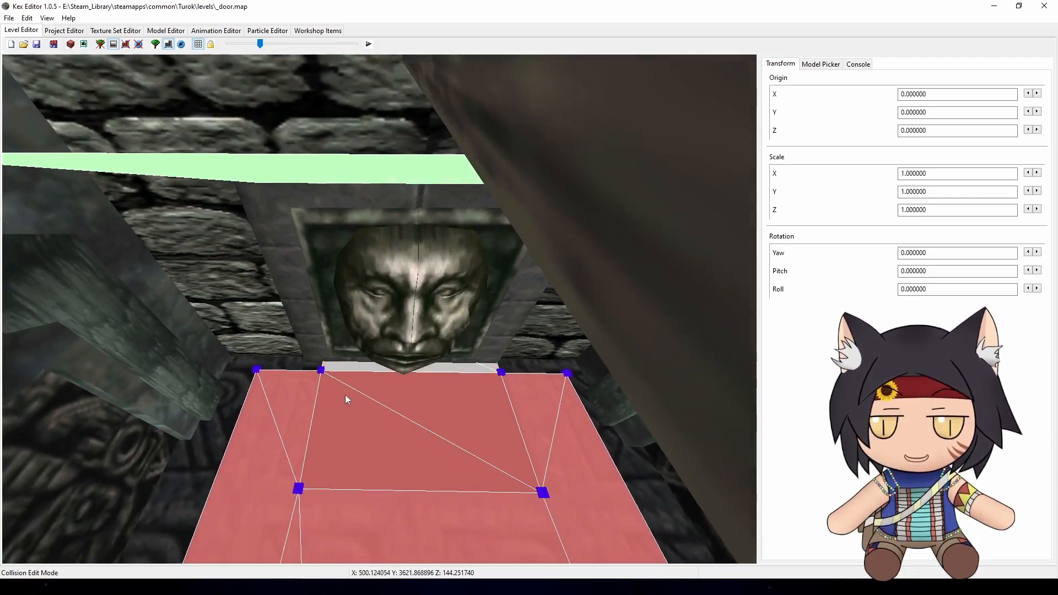
pyautogui.click(322, 370)
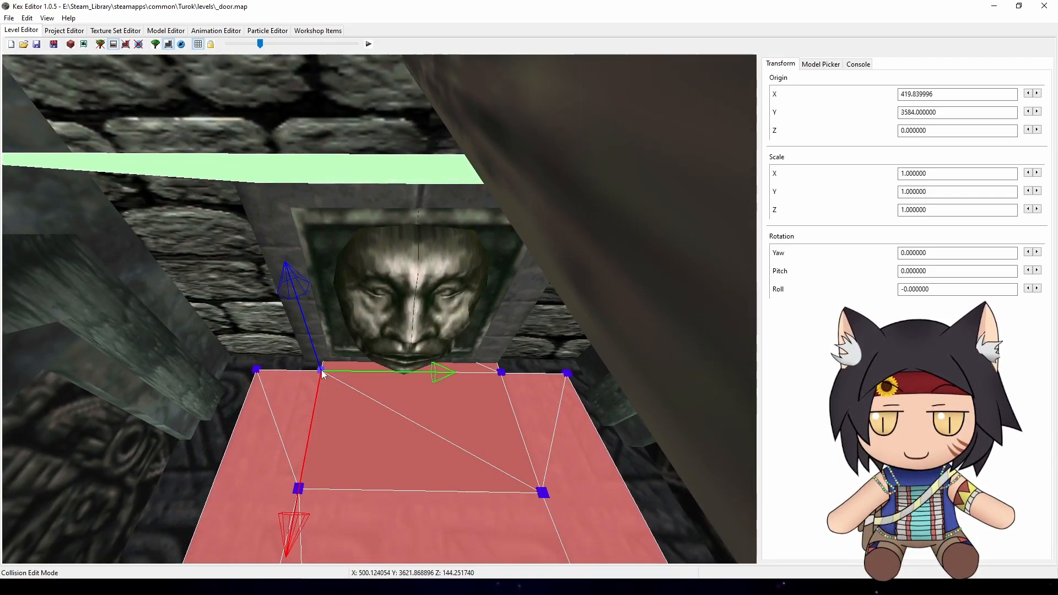
pyautogui.click(461, 358)
pyautogui.rightClick(462, 361)
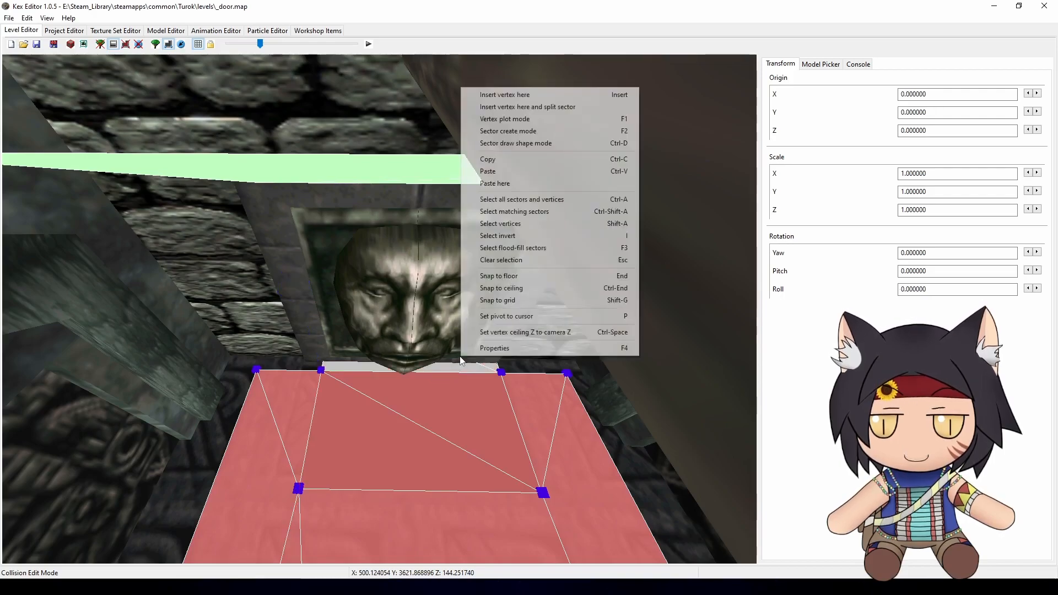
pyautogui.click(483, 355)
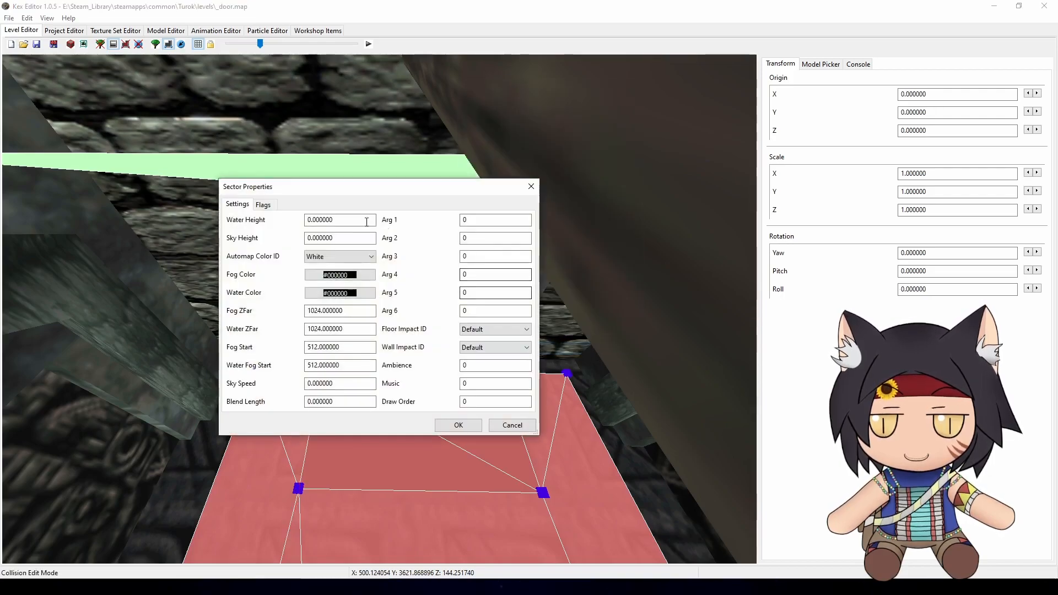
pyautogui.click(264, 205)
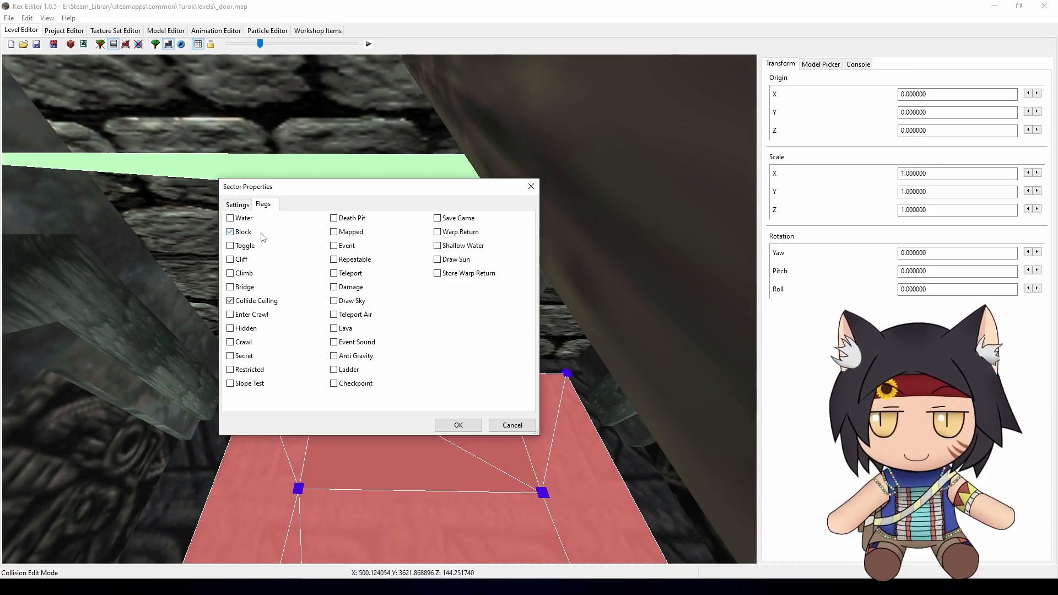
pyautogui.click(457, 425)
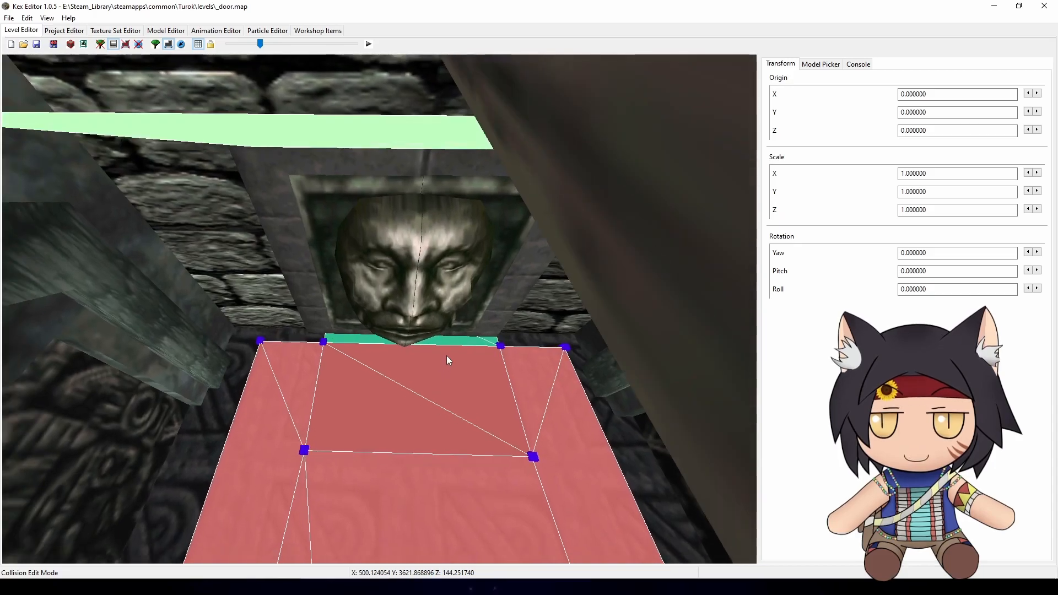
# - Move the two vertices at the face panel's front edge slightly away from the door, into the corridor
pyautogui.click(323, 342)
pyautogui.click(499, 345)
pyautogui.moveTo(496, 348); pyautogui.dragTo(434, 361, button='right')
pyautogui.moveTo(525, 461); pyautogui.dragTo(530, 503)
pyautogui.click(468, 414)
pyautogui.moveTo(467, 414)
pyautogui.mouseDown(button='right')
pyautogui.moveTo(473, 408)
pyautogui.moveTo(464, 409)
pyautogui.mouseUp(button='right')
pyautogui.press('d')
pyautogui.press('a')
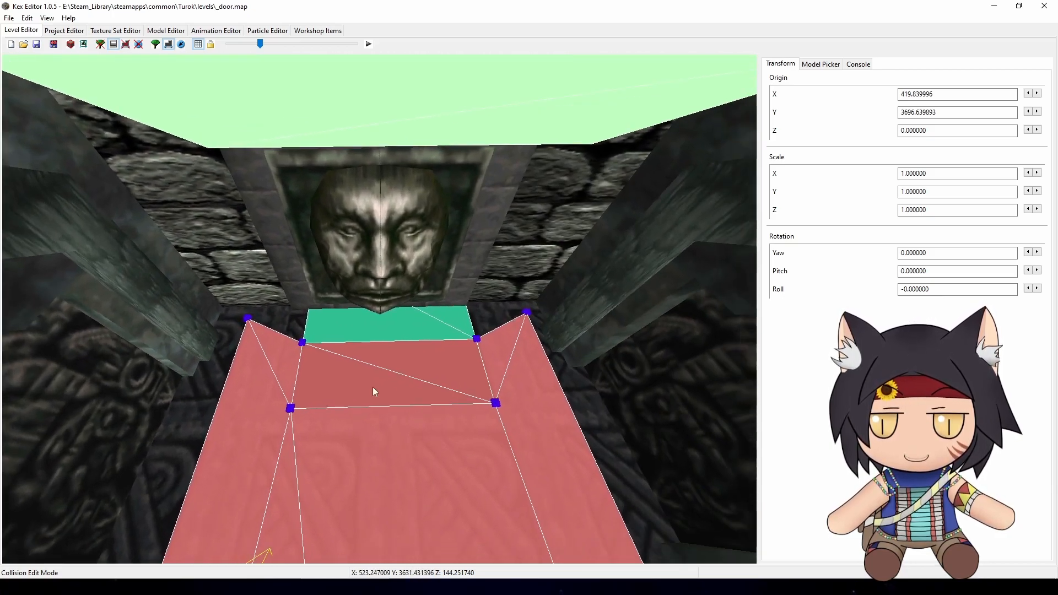
# - Set Arg 4 to 2 and enable the Event flag on the two sectors in front of the door
pyautogui.click(364, 384)
pyautogui.keyDown('shift'); pyautogui.click(421, 362); pyautogui.keyUp('shift')
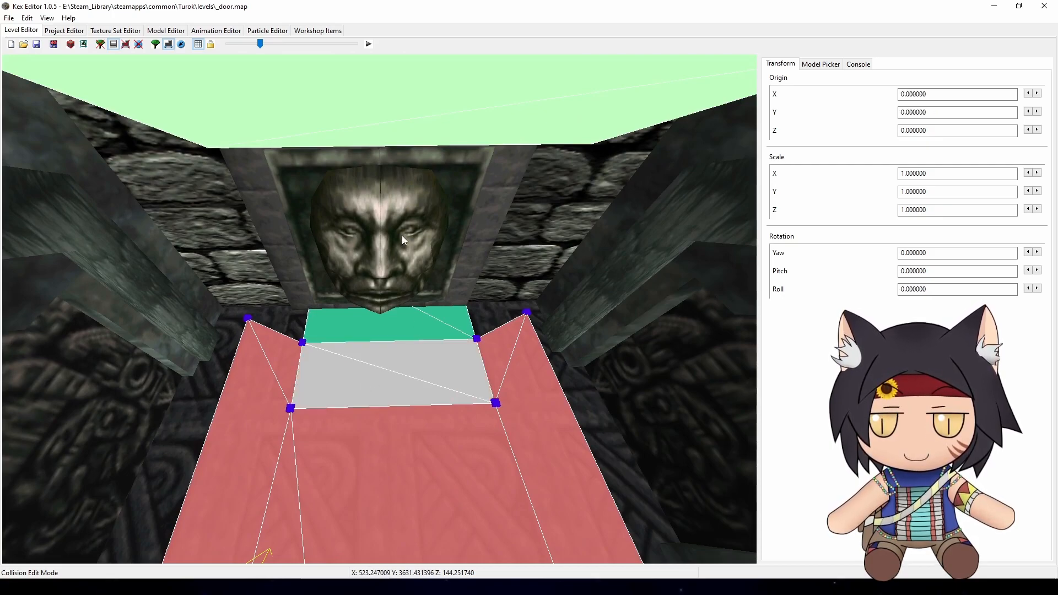
pyautogui.rightClick(362, 369)
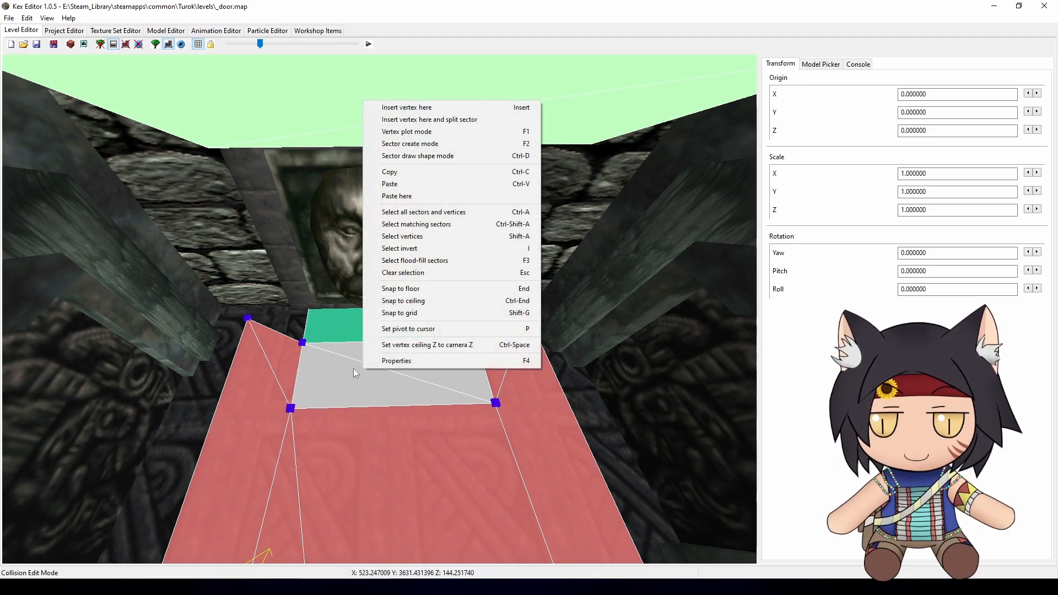
pyautogui.click(391, 361)
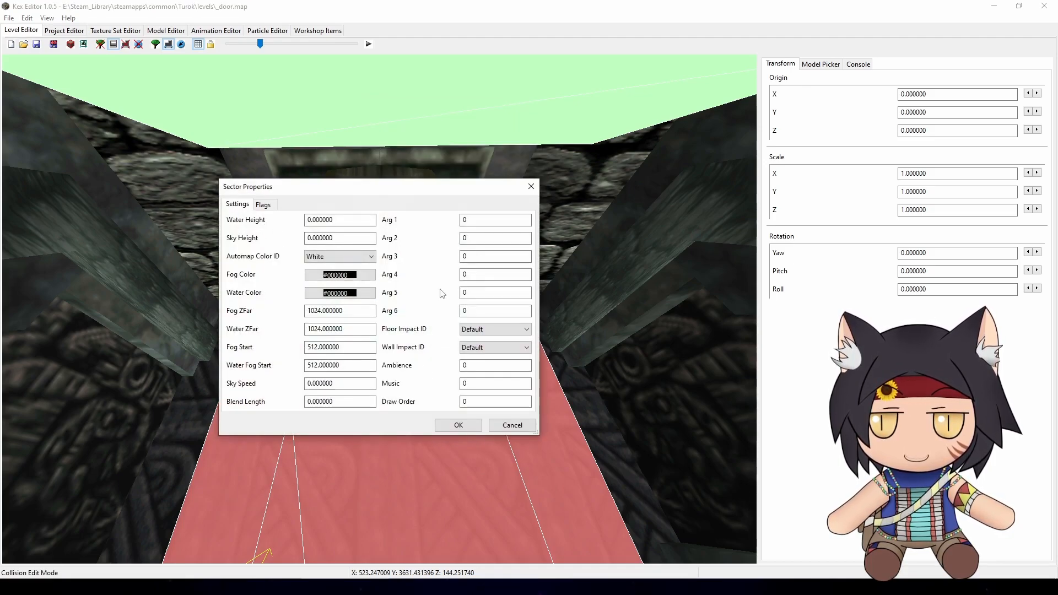
pyautogui.click(466, 275)
pyautogui.doubleClick(464, 275)
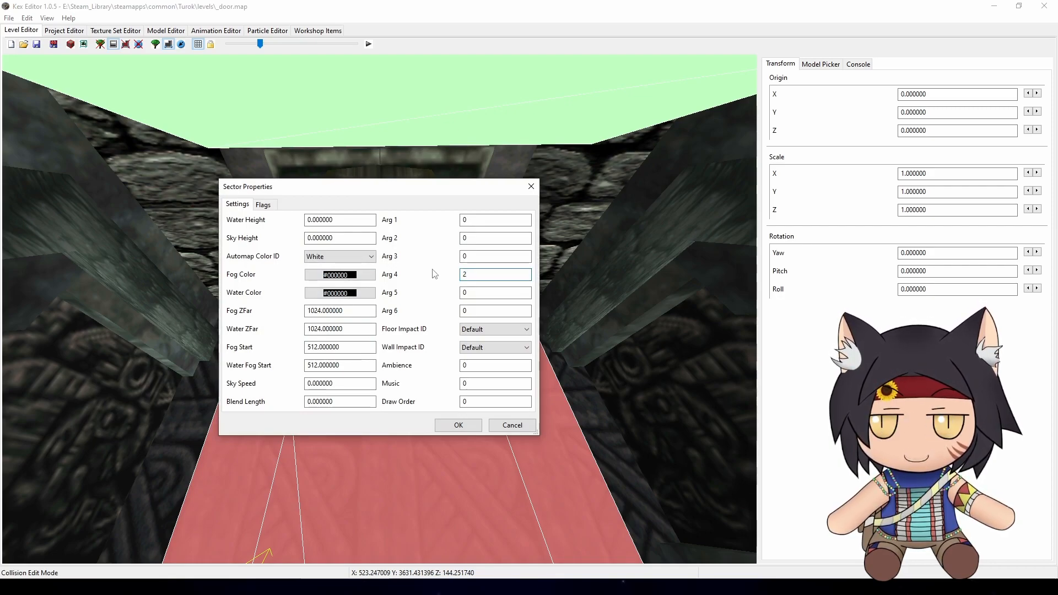
pyautogui.click(265, 207)
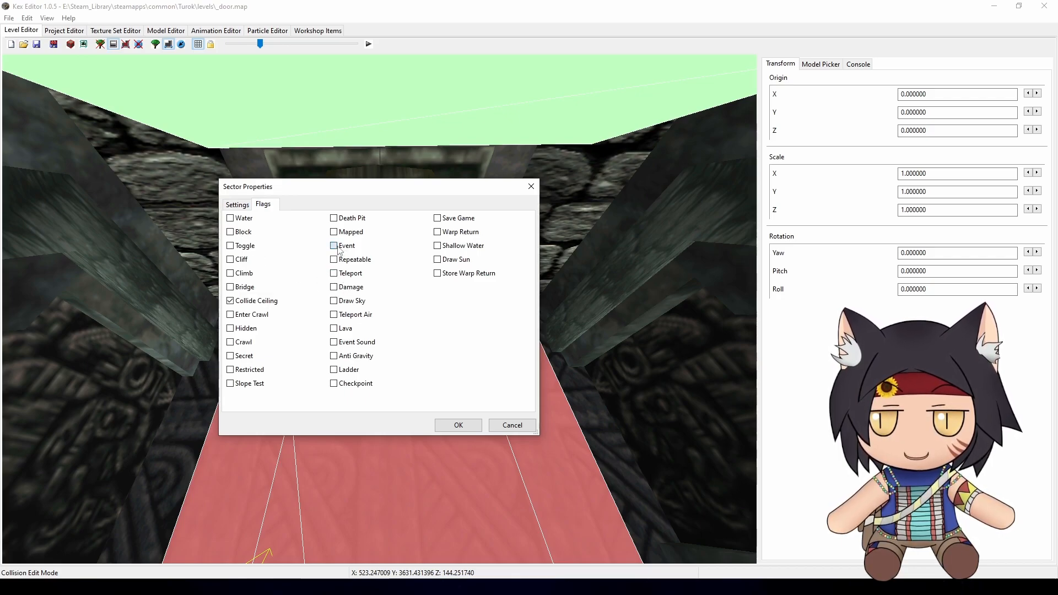
pyautogui.click(458, 425)
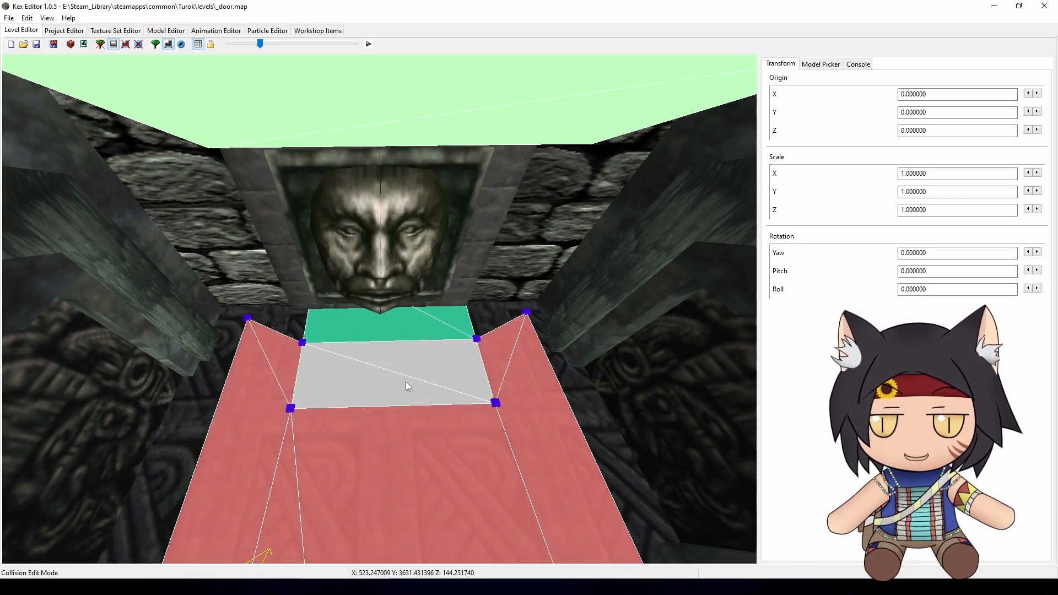
# - In actor editing, set the TID of the face-panel door actor (dyn_door_catacomb_face) to 2
pyautogui.click(182, 44)
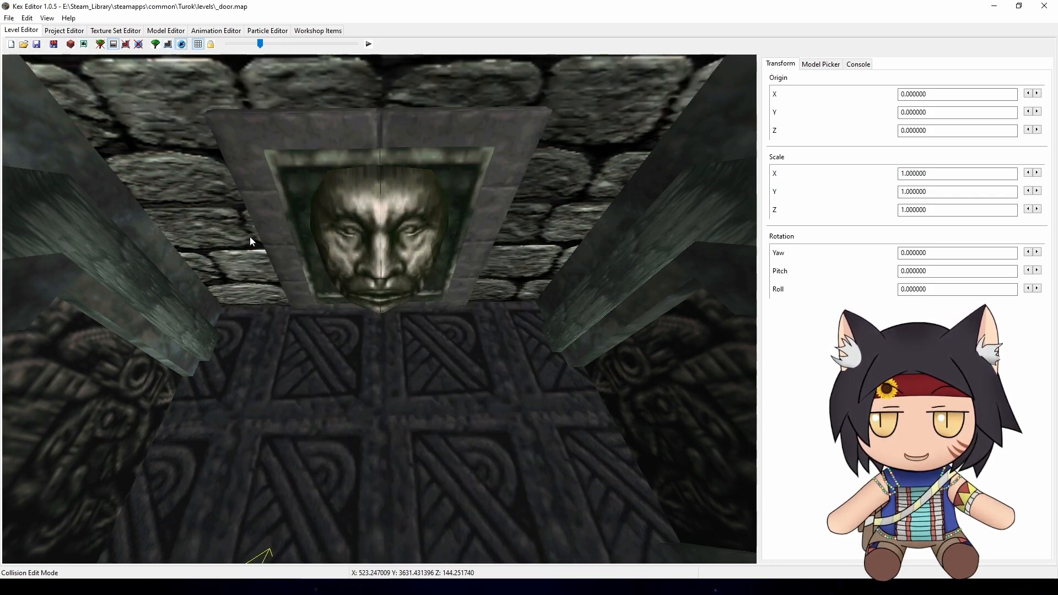
pyautogui.moveTo(417, 304); pyautogui.dragTo(418, 314)
pyautogui.click(376, 368)
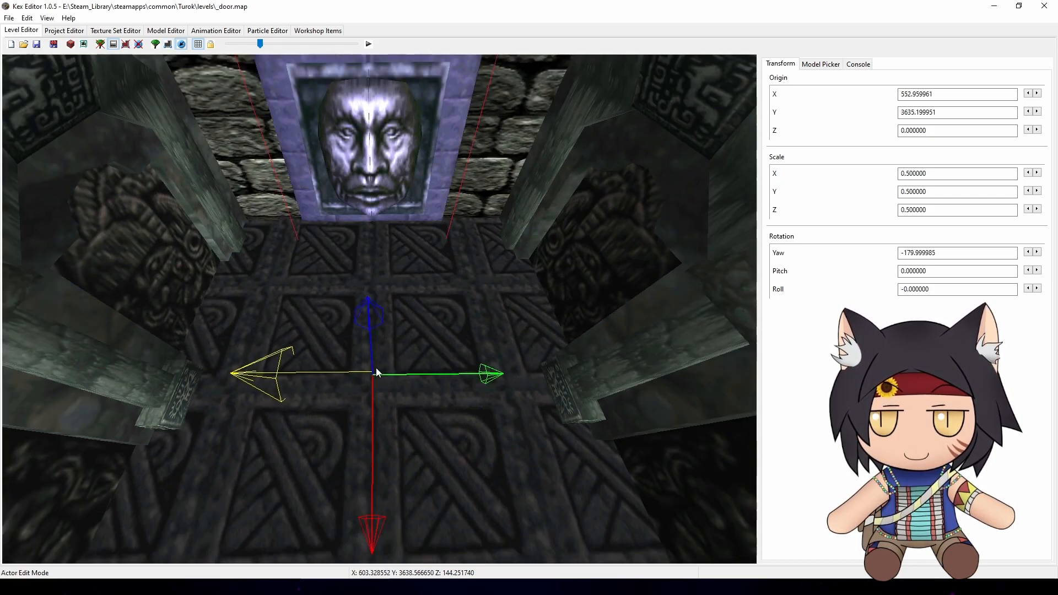
pyautogui.rightClick(375, 368)
pyautogui.click(418, 563)
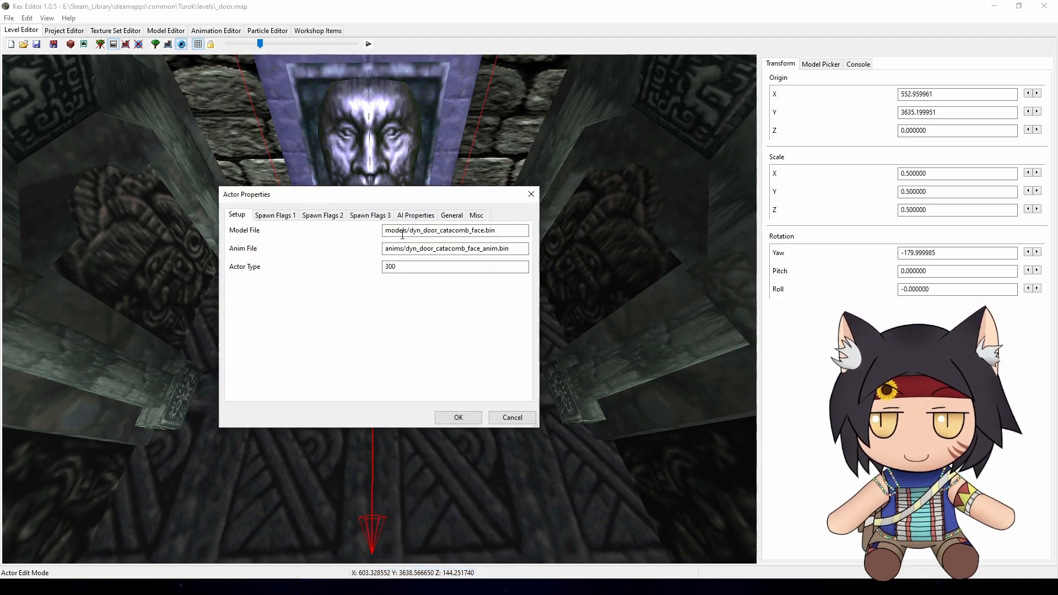
pyautogui.click(452, 214)
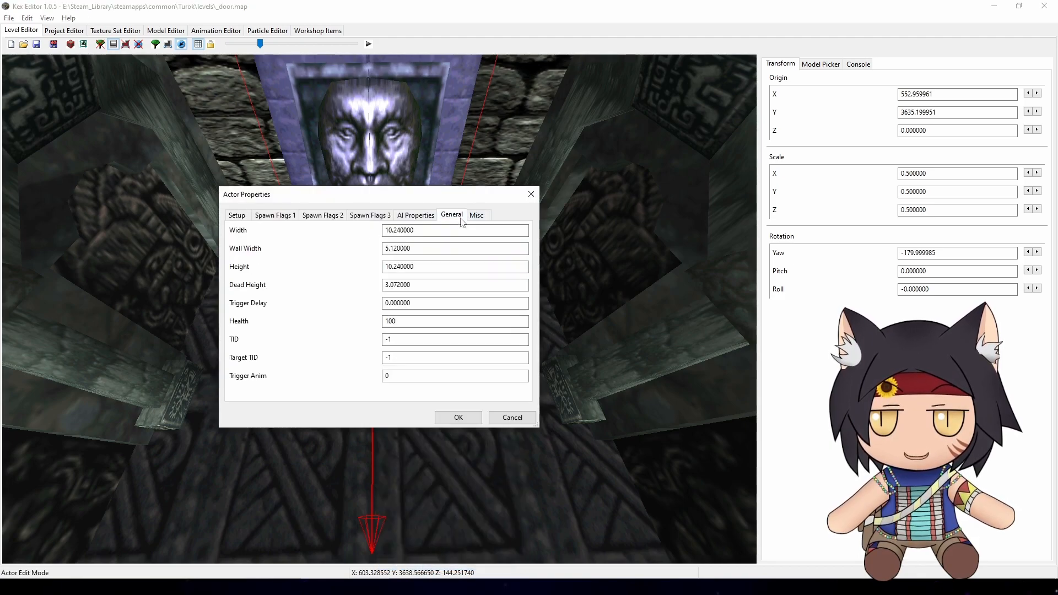
pyautogui.doubleClick(401, 338)
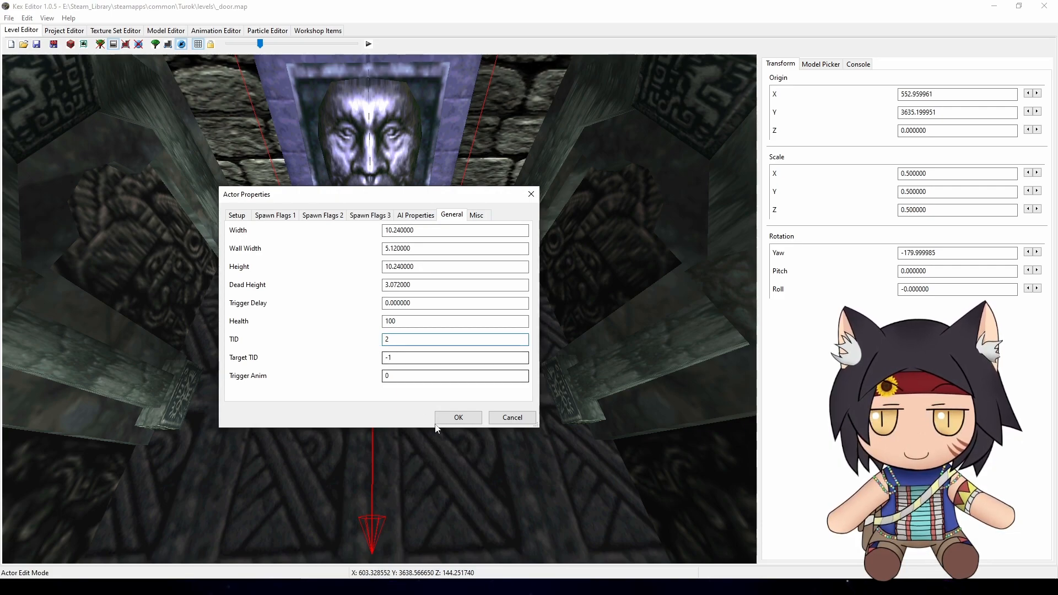
pyautogui.click(452, 417)
pyautogui.click(479, 297)
pyautogui.moveTo(480, 295); pyautogui.dragTo(471, 287, button='right')
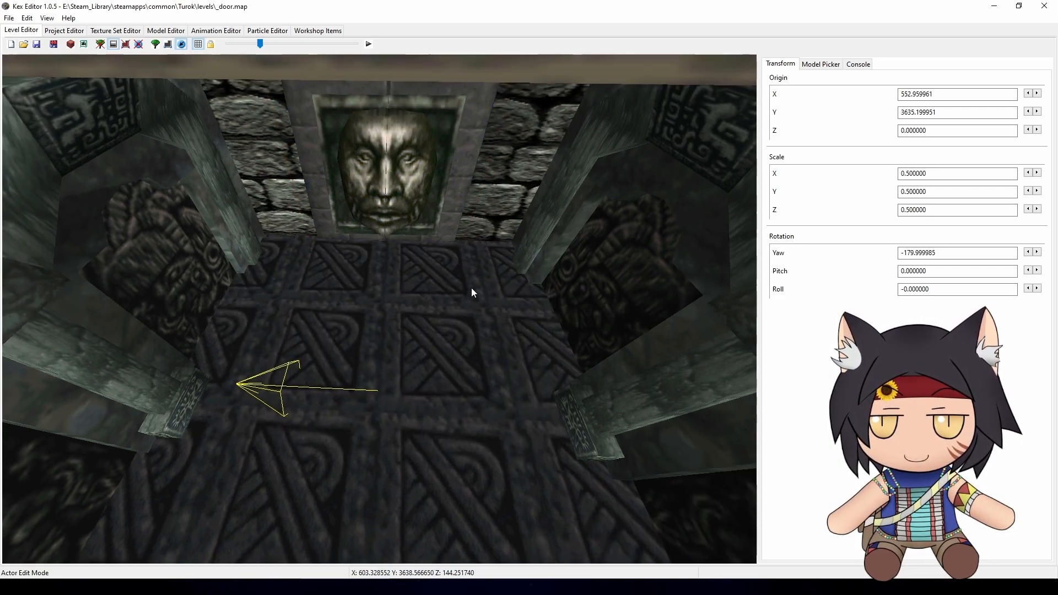
# - Save the map over _door.map and launch the level for testing
pyautogui.hotkey('ctrl', 's')
pyautogui.click(462, 228)
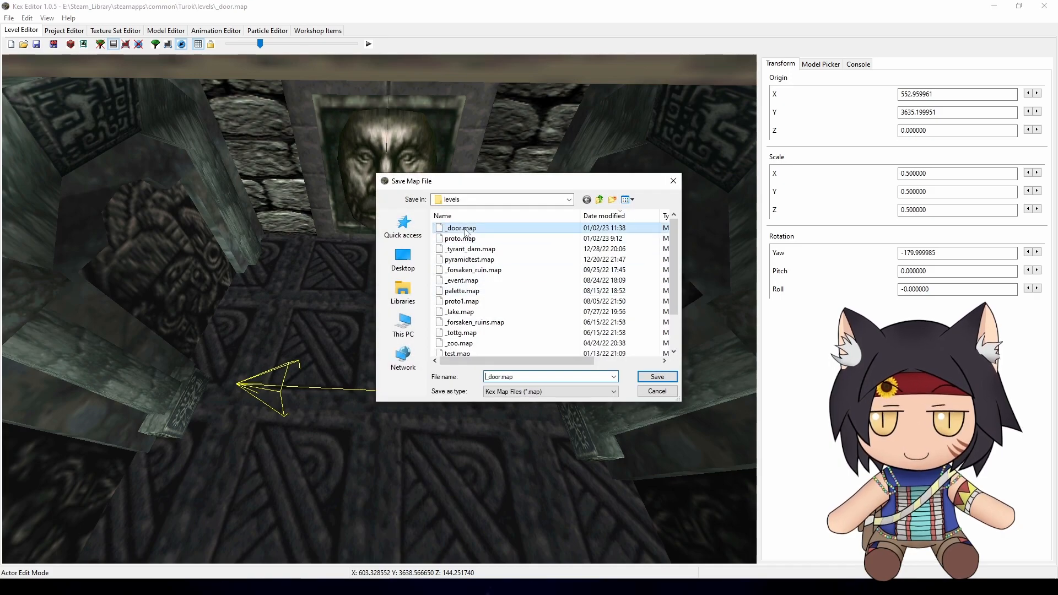
pyautogui.click(656, 377)
pyautogui.click(560, 298)
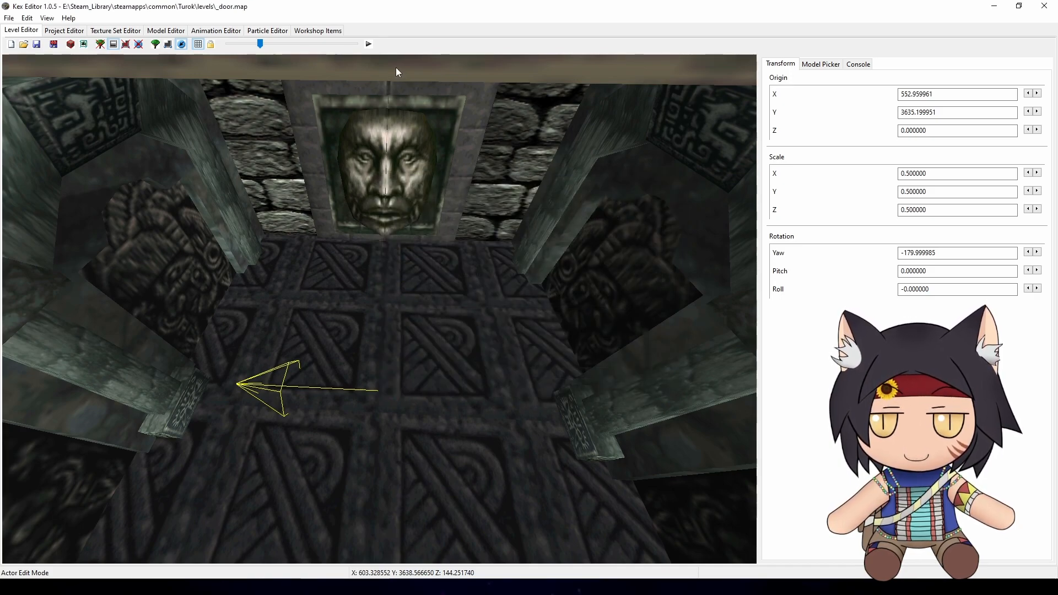
pyautogui.click(370, 45)
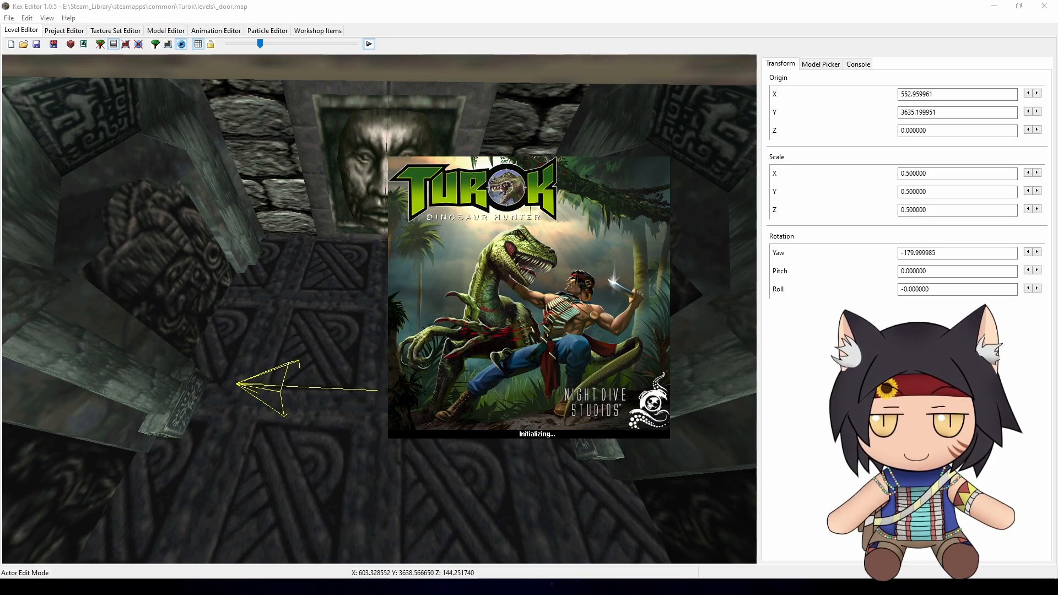
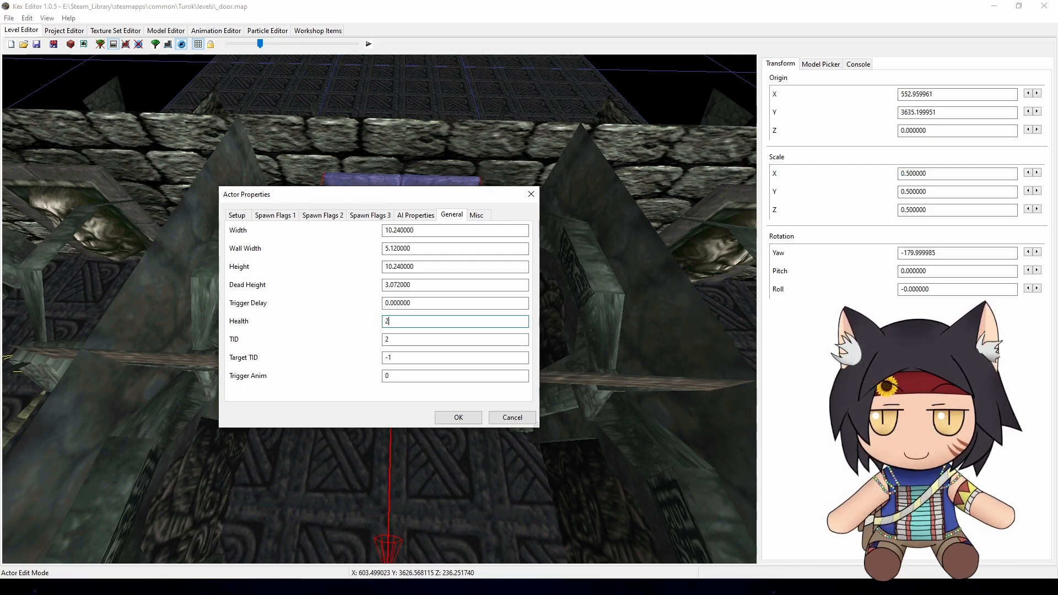
# - Set the face-panel door actor's Attack Chance to 2 and apply its properties
pyautogui.click(411, 216)
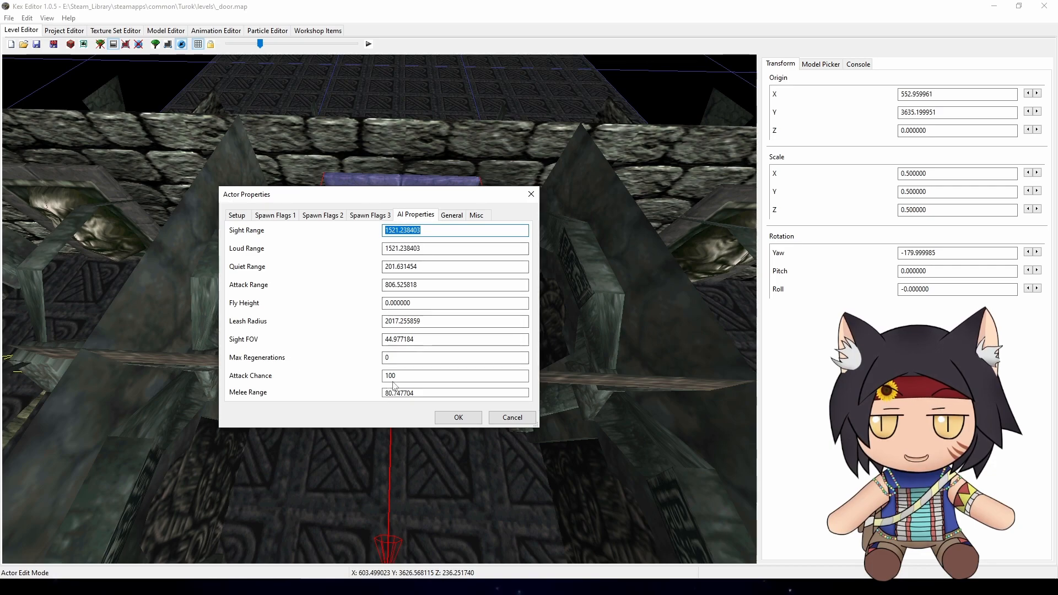
pyautogui.moveTo(400, 377); pyautogui.dragTo(367, 377)
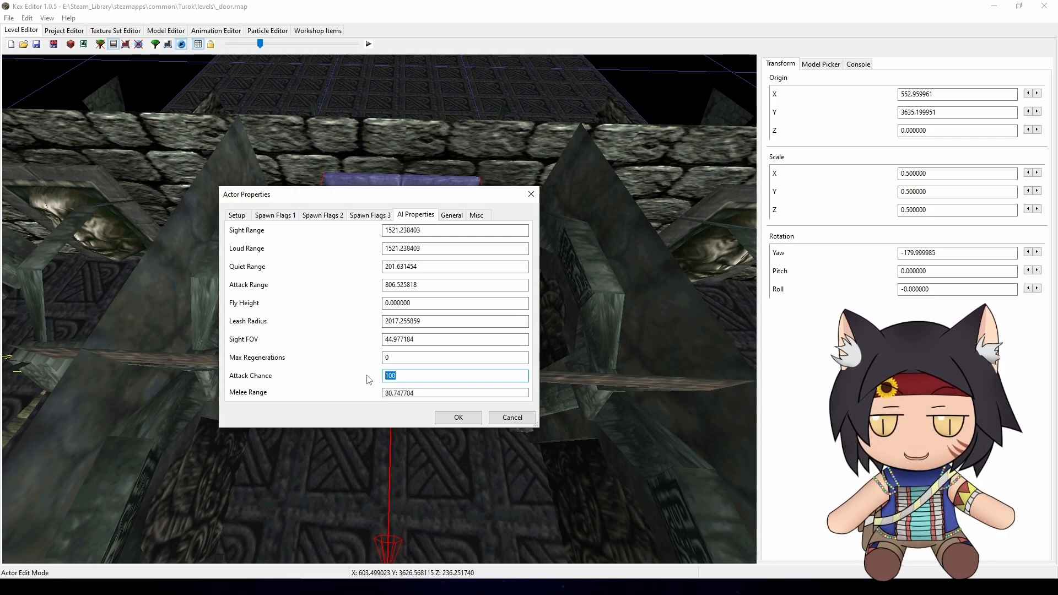
pyautogui.write('2')
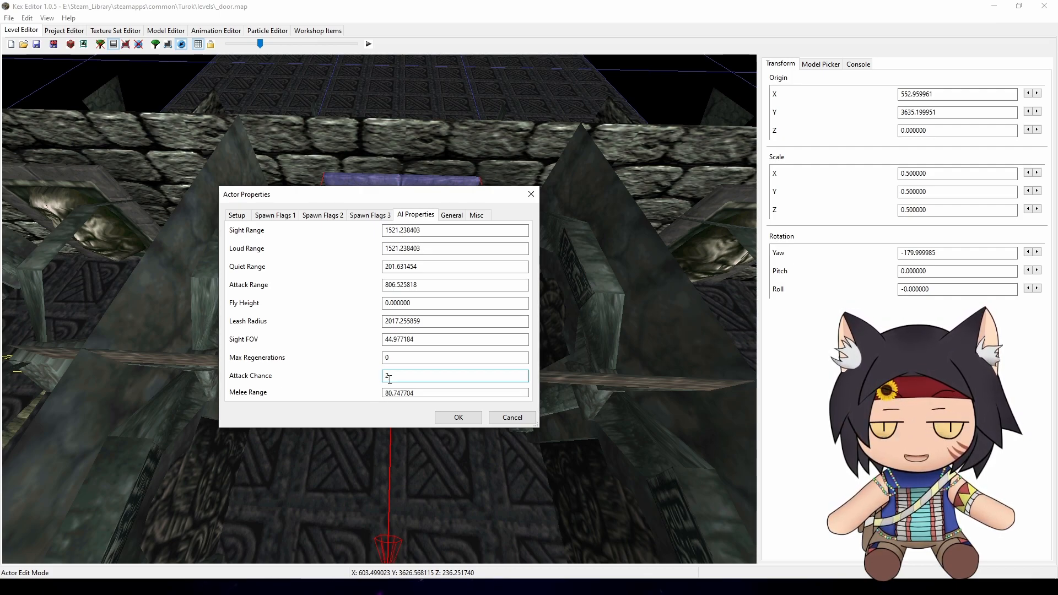
pyautogui.click(456, 416)
pyautogui.click(496, 332)
pyautogui.moveTo(475, 316); pyautogui.dragTo(476, 319, button='right')
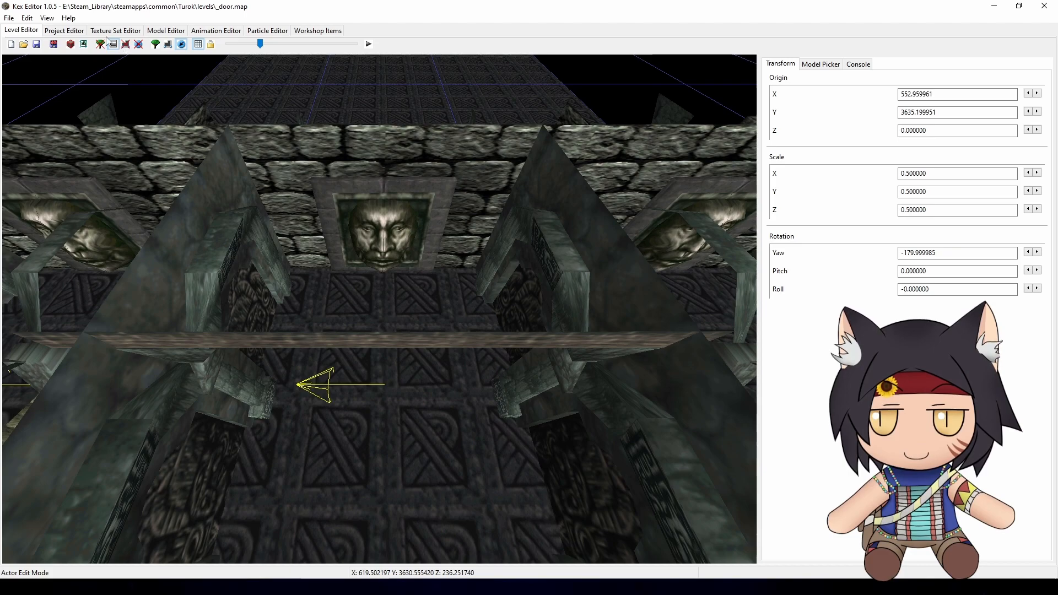
# - Overwrite _door.map with the changed door settings and run the test game again
pyautogui.click(36, 45)
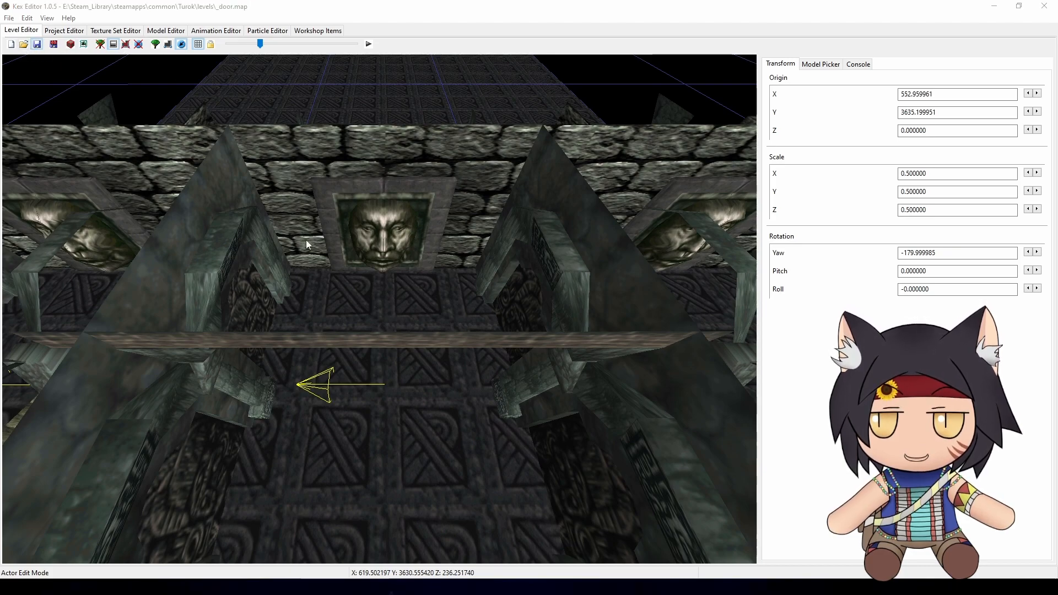
pyautogui.click(657, 377)
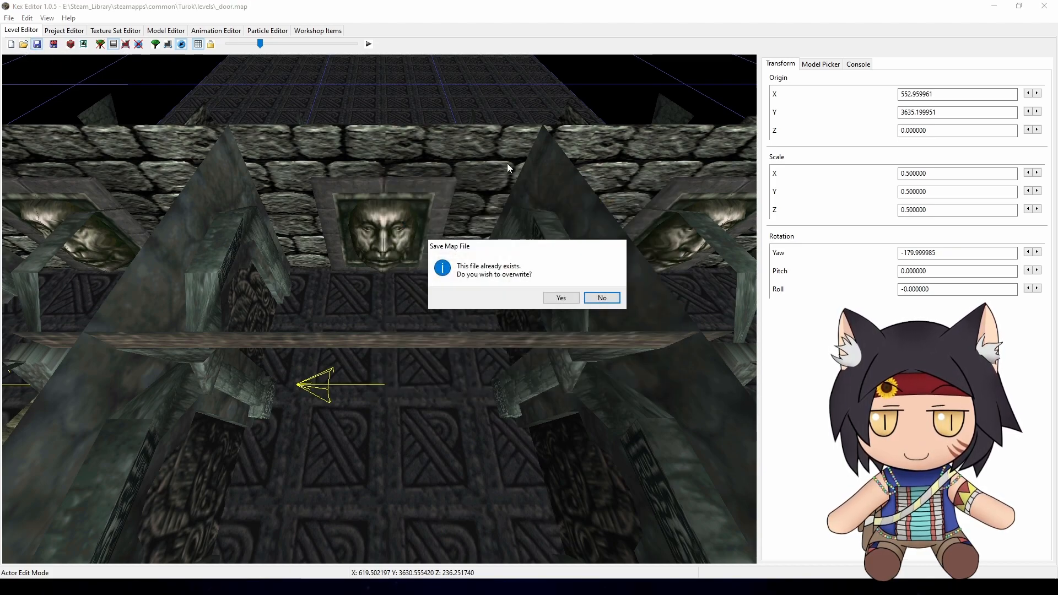
pyautogui.click(561, 298)
pyautogui.click(369, 44)
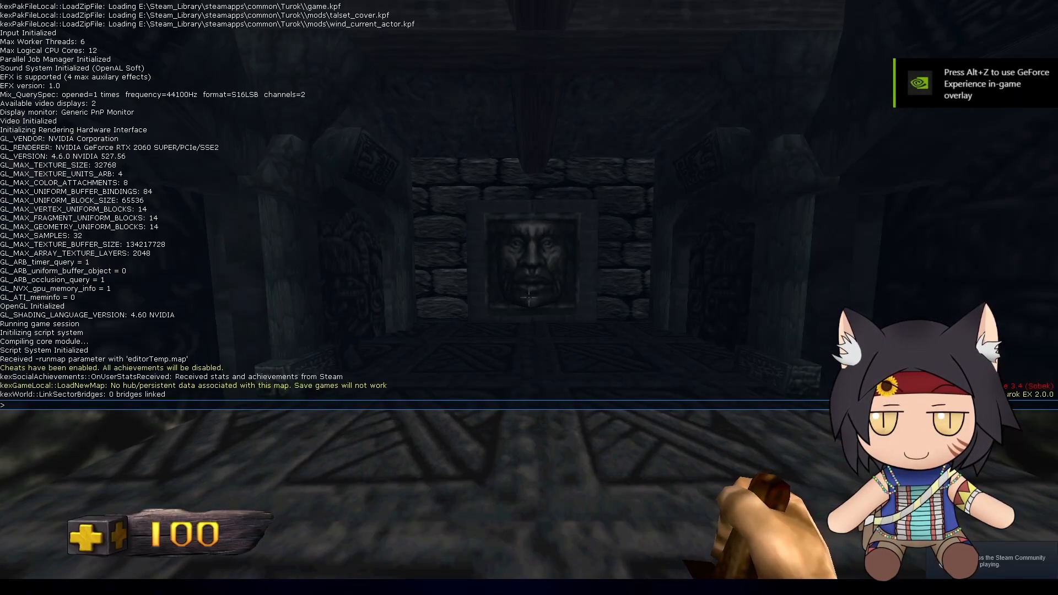
# - Turn on the collision display with the showcollision console command and walk through the face-panel door to test it
pyautogui.write('showcollis')
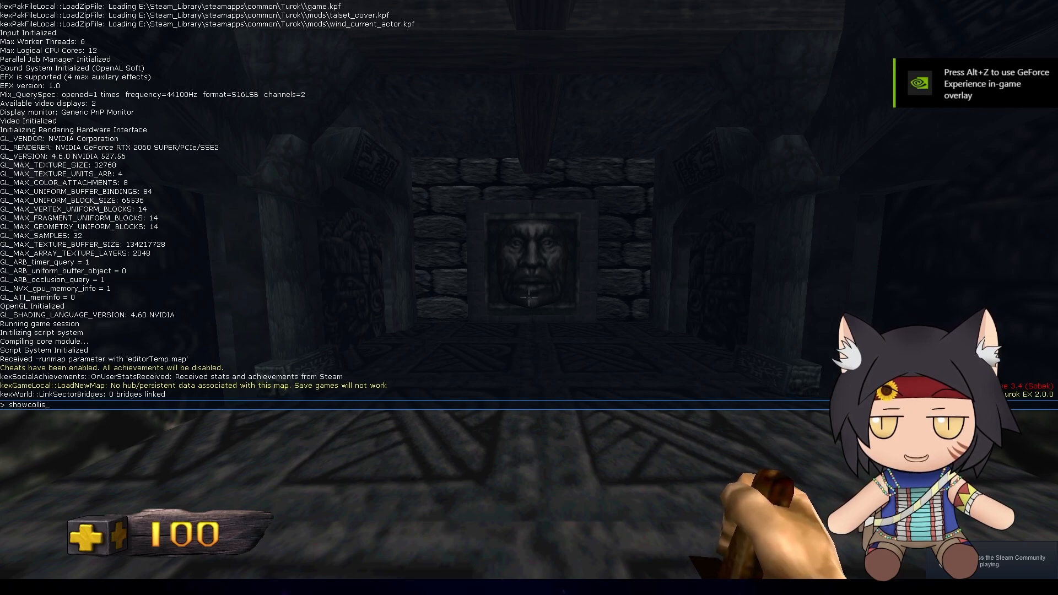
pyautogui.write('ion')
pyautogui.press('Return')
pyautogui.press('`')
pyautogui.press('w')
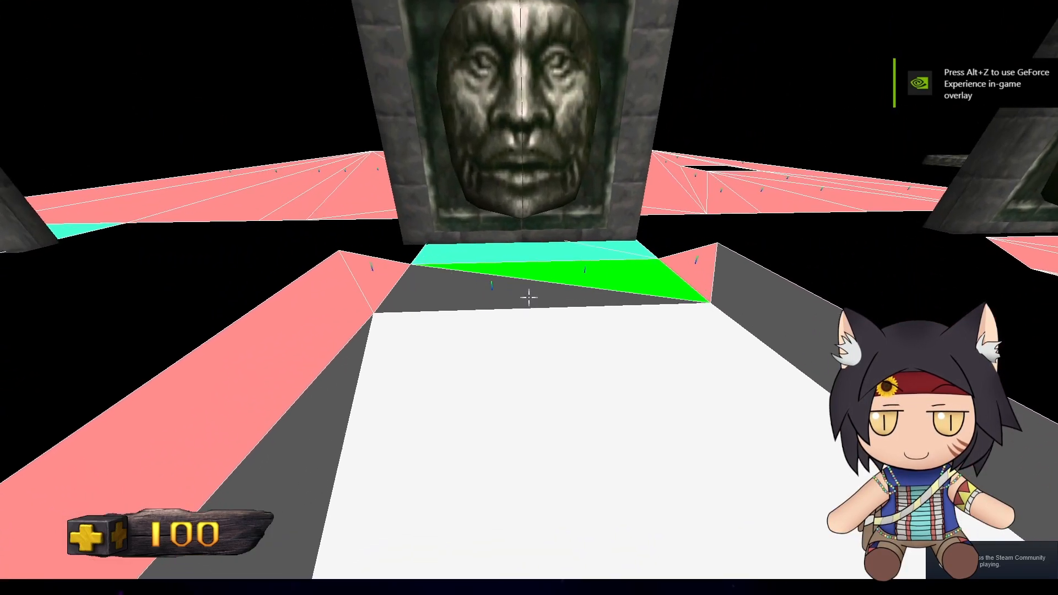
pyautogui.press('w')
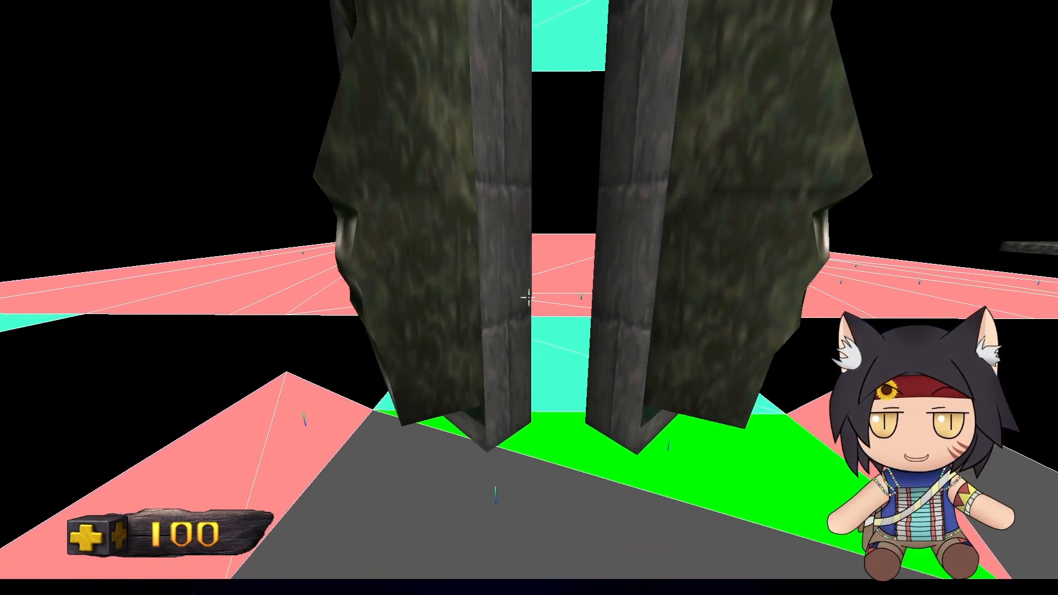
pyautogui.press('w')
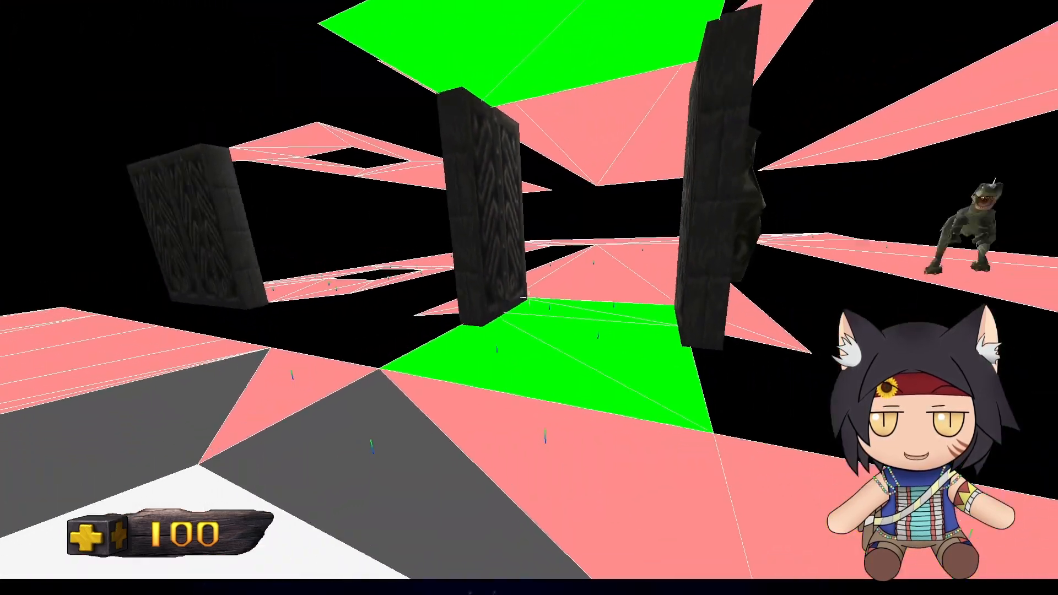
# - Walk against the closed face-panel door from its back side to test whether it opens from there
pyautogui.press('a')
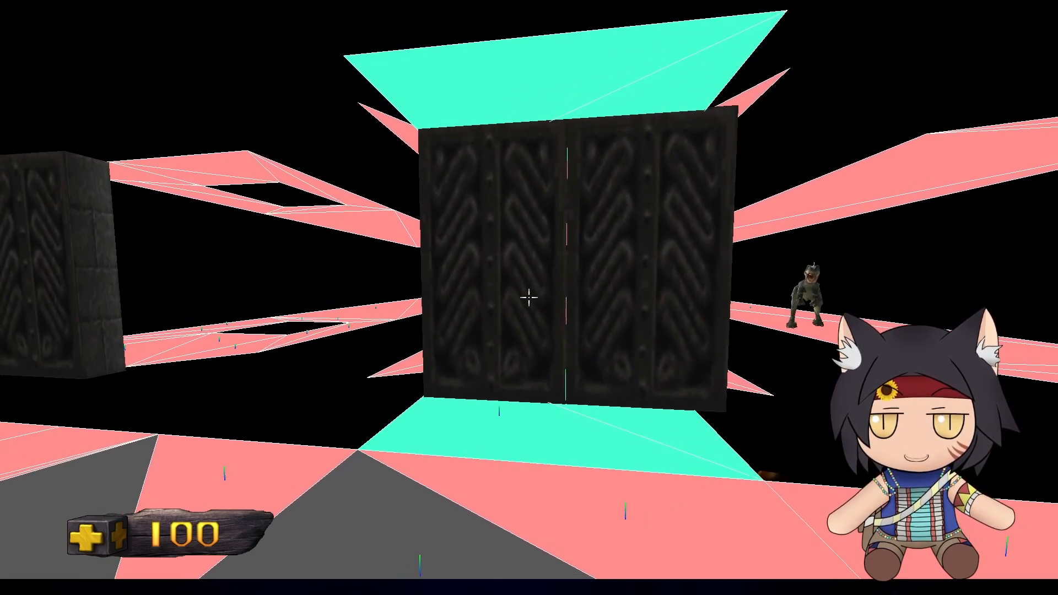
pyautogui.press('w')
pyautogui.press('a')
pyautogui.press('d')
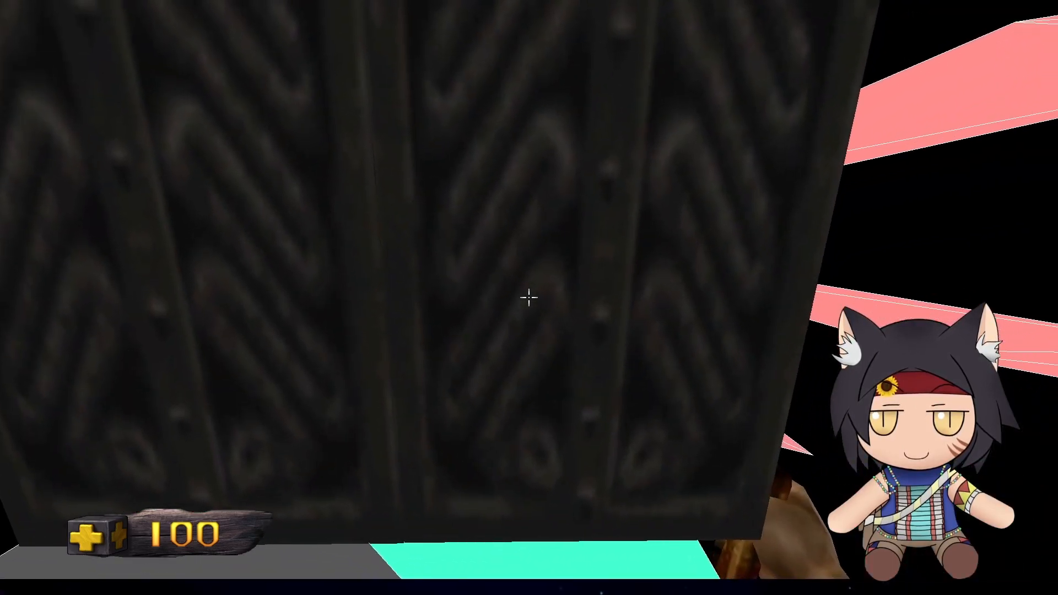
pyautogui.press('a')
pyautogui.press('s')
pyautogui.press('w')
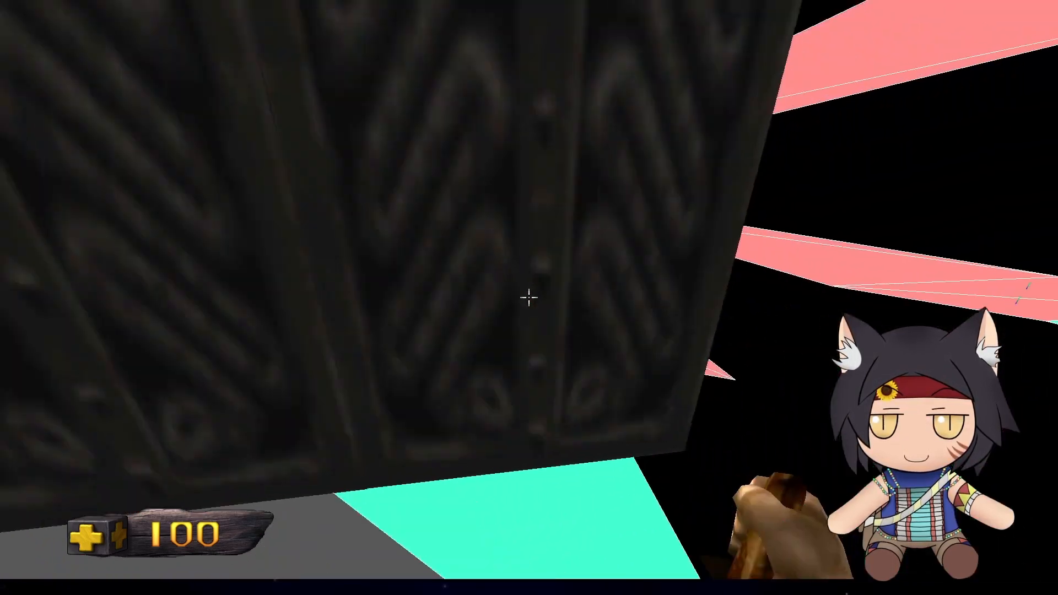
pyautogui.press('a')
pyautogui.press('d')
pyautogui.press('w')
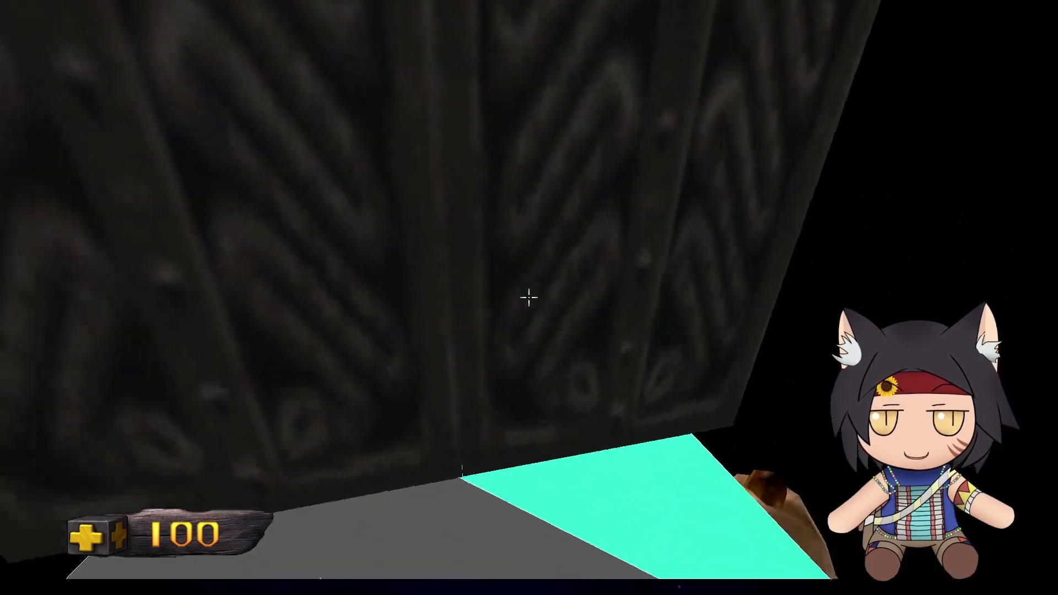
pyautogui.press('a')
pyautogui.press('s')
pyautogui.press('w')
pyautogui.press('s')
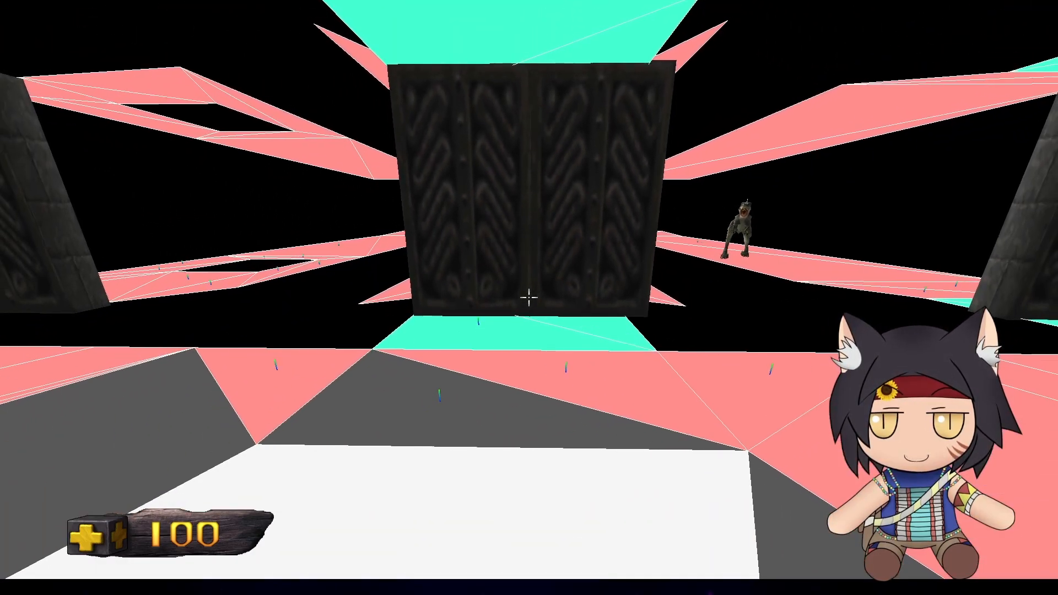
# - Quit the test game and switch back to Kex Editor's view of the face-panel door
pyautogui.press('Escape')
pyautogui.click(537, 433)
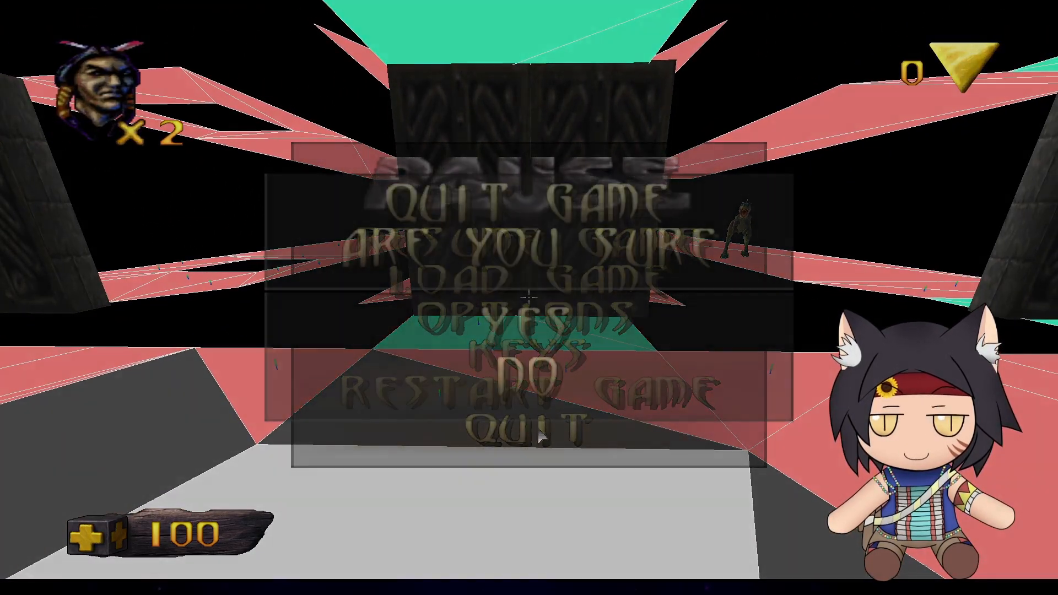
pyautogui.click(528, 325)
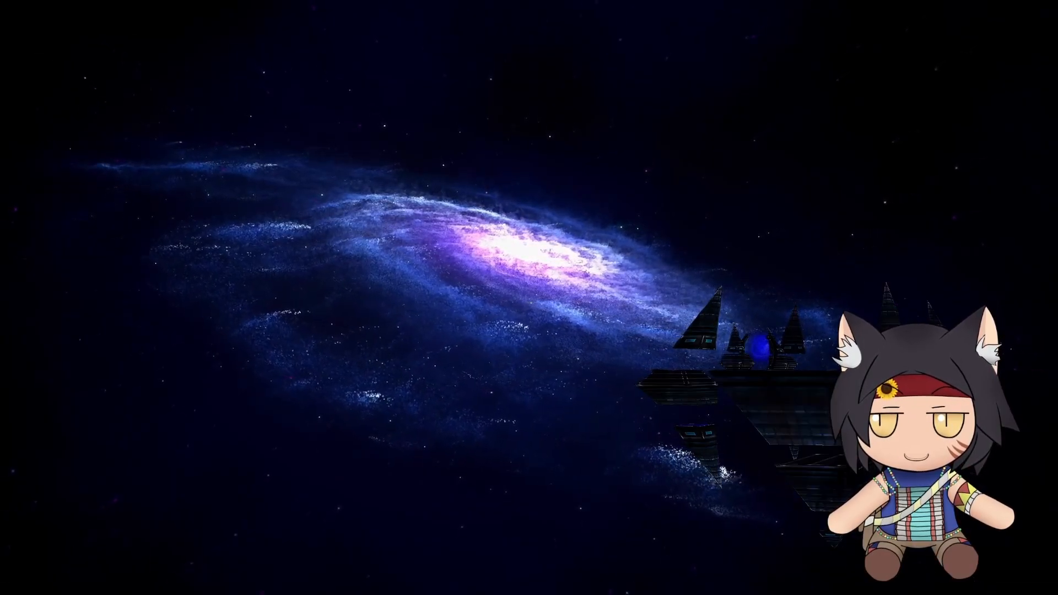
pyautogui.hotkey('alt', 'Tab')
pyautogui.moveTo(503, 272); pyautogui.dragTo(455, 272, button='right')
pyautogui.press('Tab')
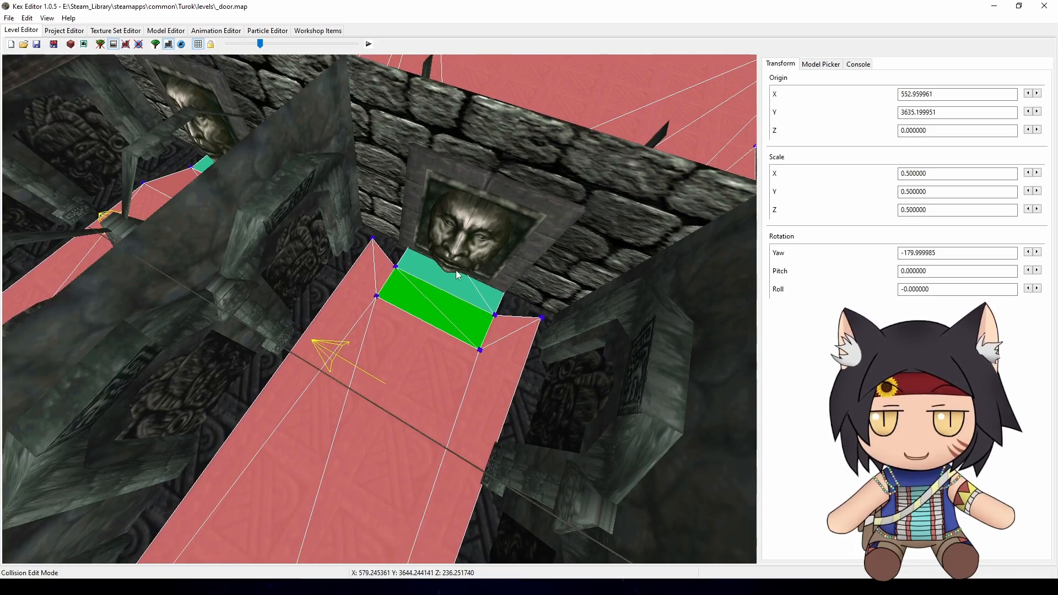
# - Examine the collision sectors in front of and behind the face-panel door, selecting them to compare both sides
pyautogui.moveTo(466, 308); pyautogui.dragTo(416, 302, button='right')
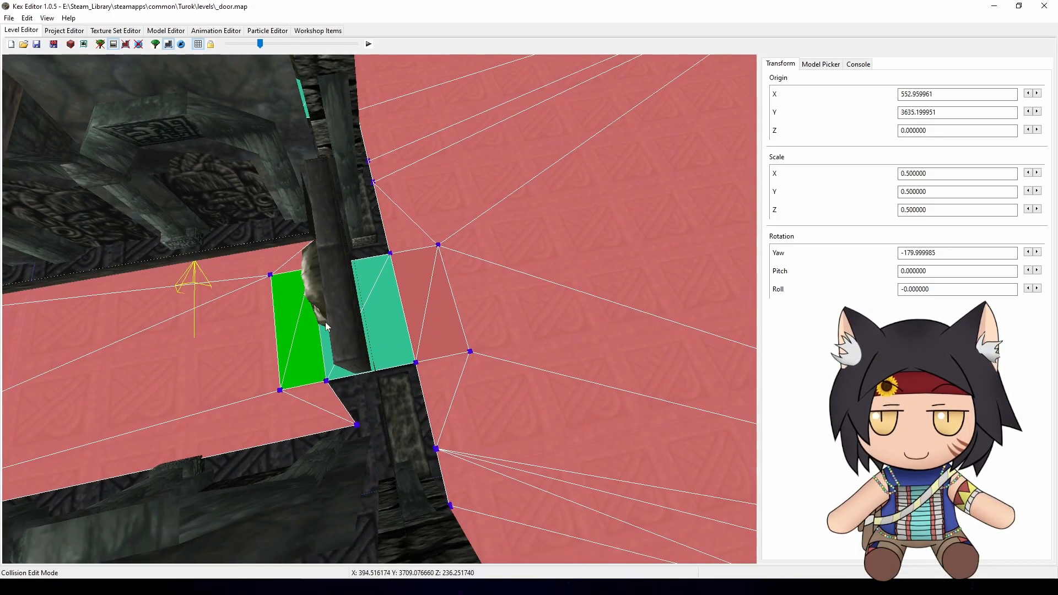
pyautogui.click(414, 273)
pyautogui.click(445, 326)
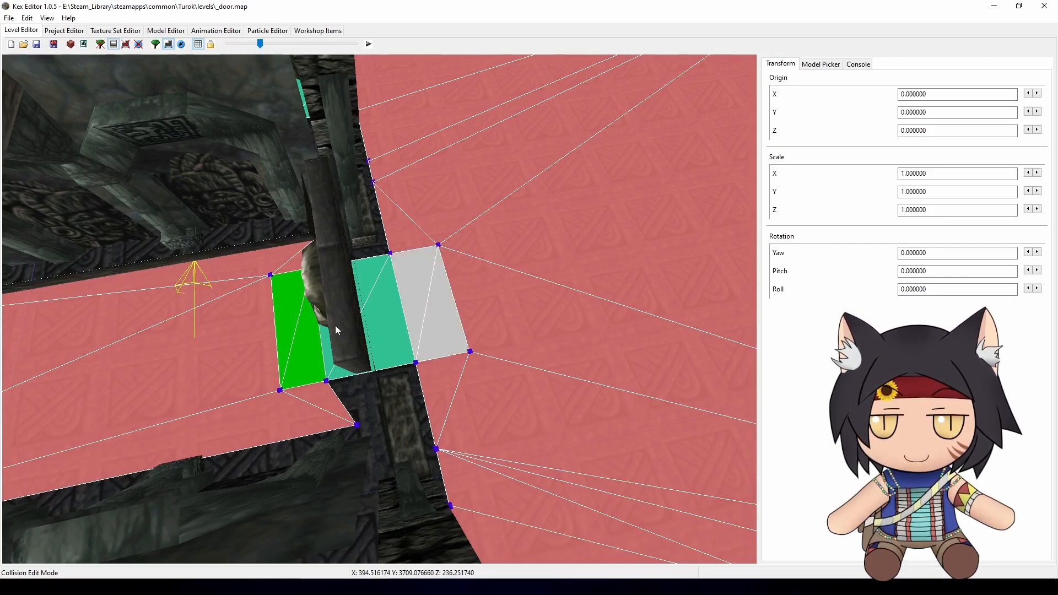
pyautogui.click(314, 336)
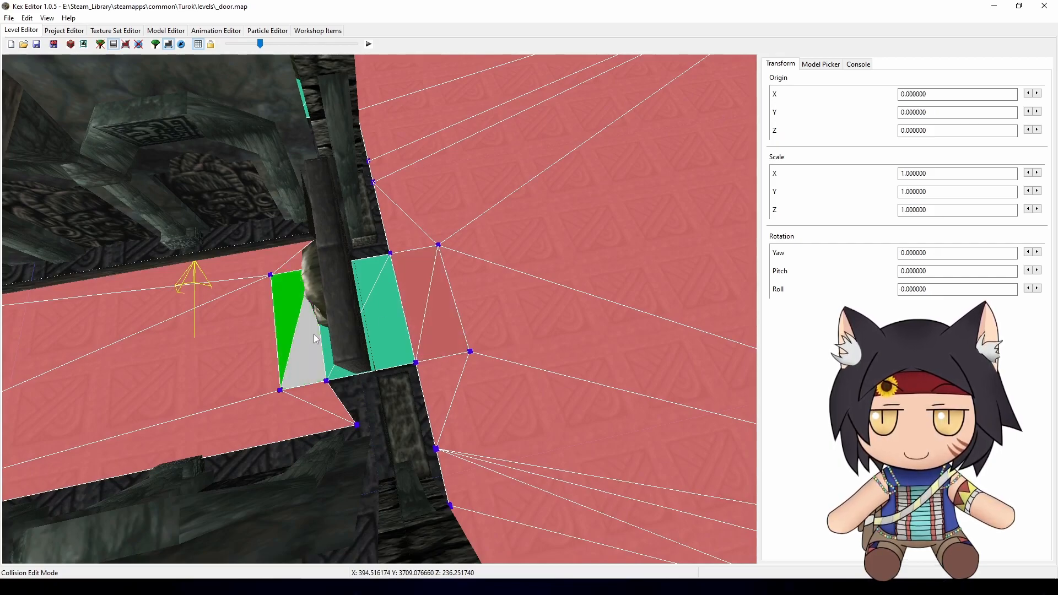
pyautogui.keyDown('ctrl'); pyautogui.click(425, 299); pyautogui.keyUp('ctrl')
pyautogui.keyDown('ctrl'); pyautogui.click(433, 318); pyautogui.keyUp('ctrl')
pyautogui.press('Escape')
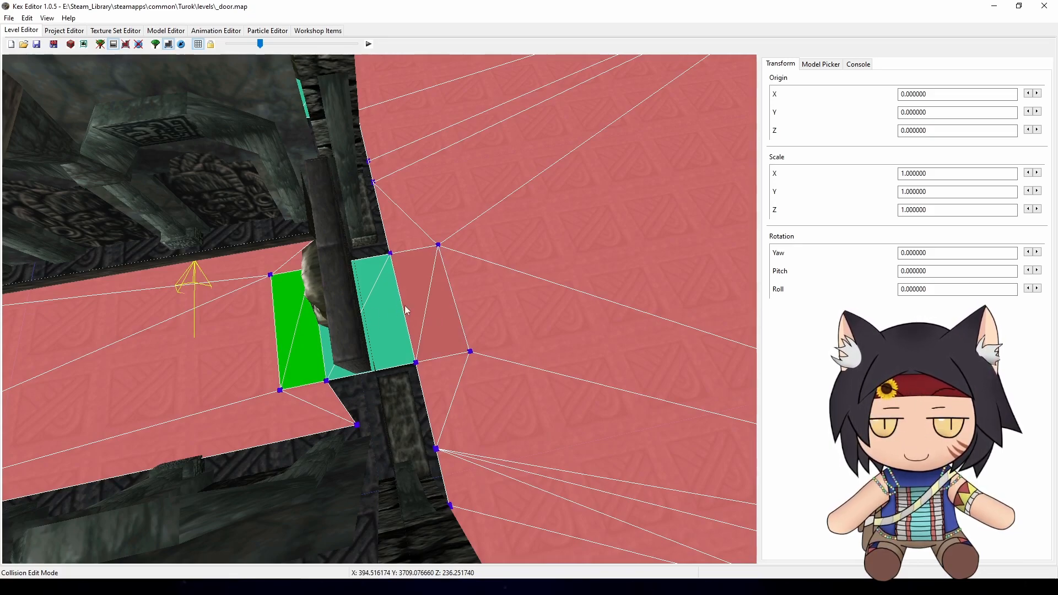
pyautogui.press('a')
pyautogui.moveTo(435, 296); pyautogui.dragTo(414, 303, button='right')
pyautogui.press('d')
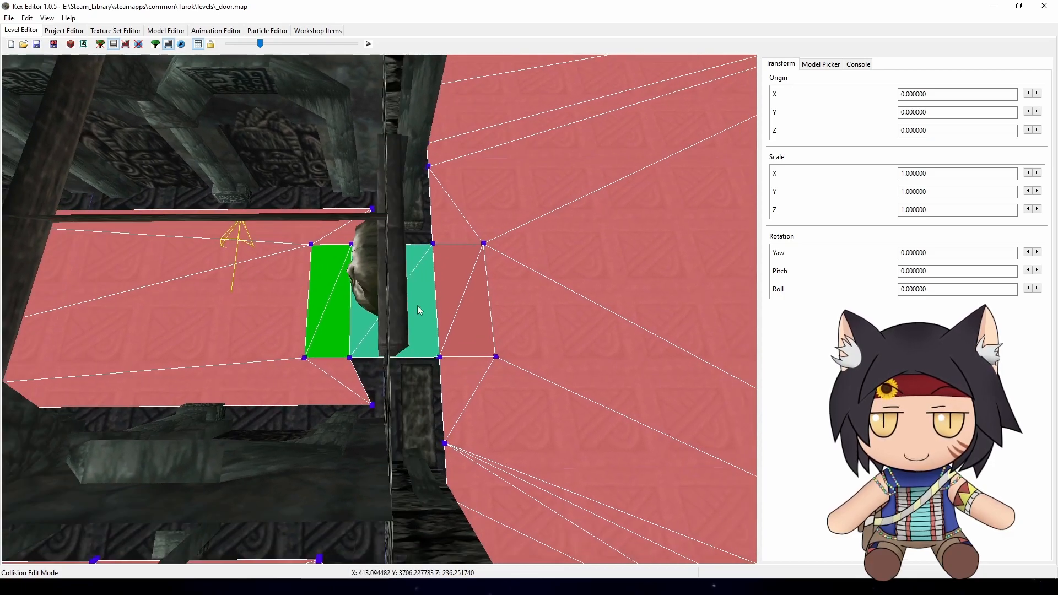
pyautogui.press('d')
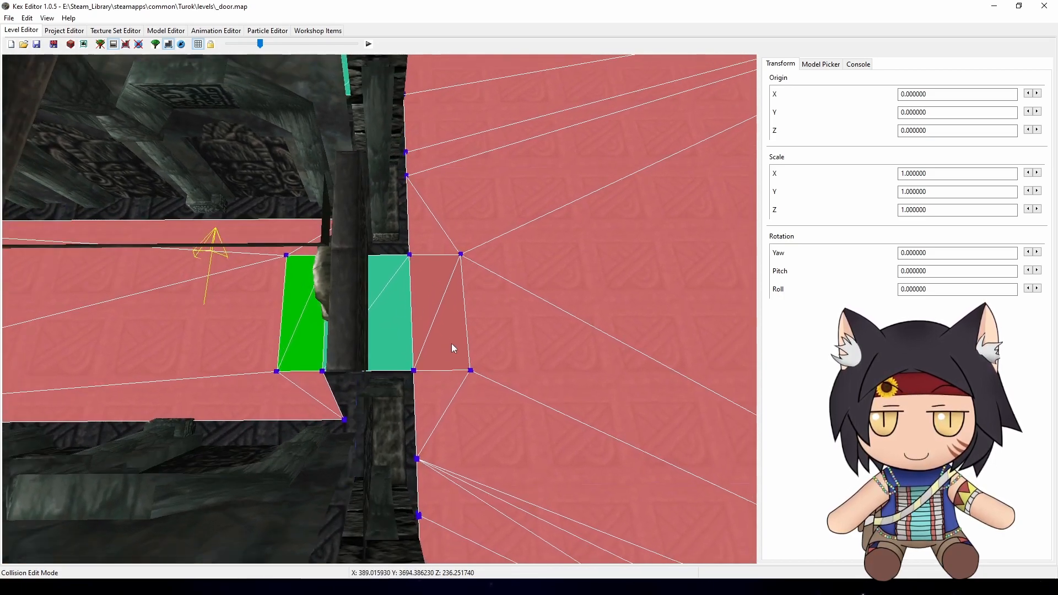
# - Set Arg 4 to 2 and enable the Event flag on the two sectors behind the face-panel door
pyautogui.click(444, 324)
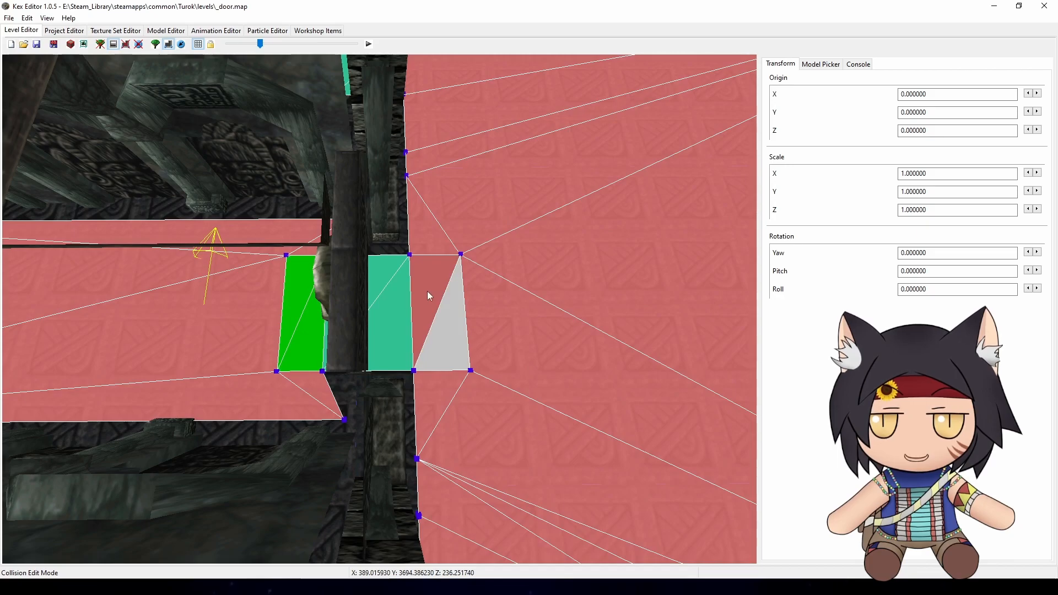
pyautogui.click(428, 290)
pyautogui.rightClick(428, 289)
pyautogui.click(462, 550)
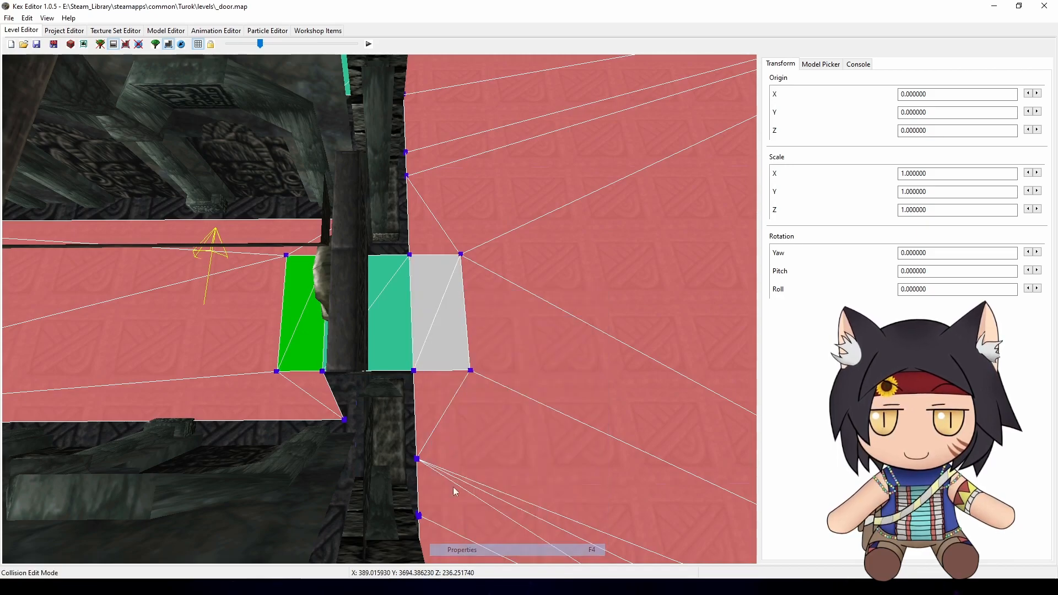
pyautogui.doubleClick(474, 274)
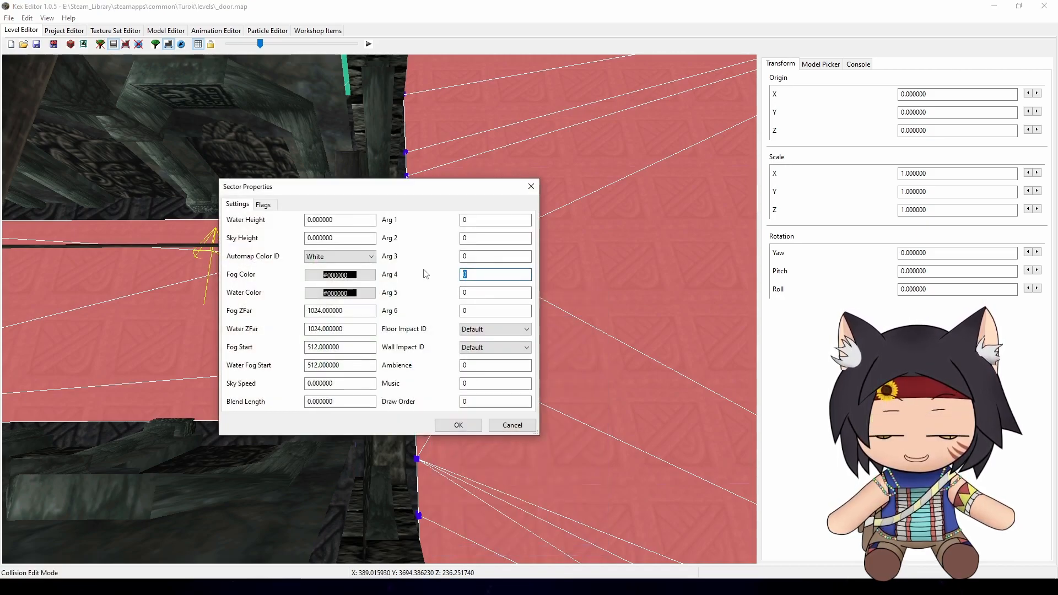
pyautogui.write('2')
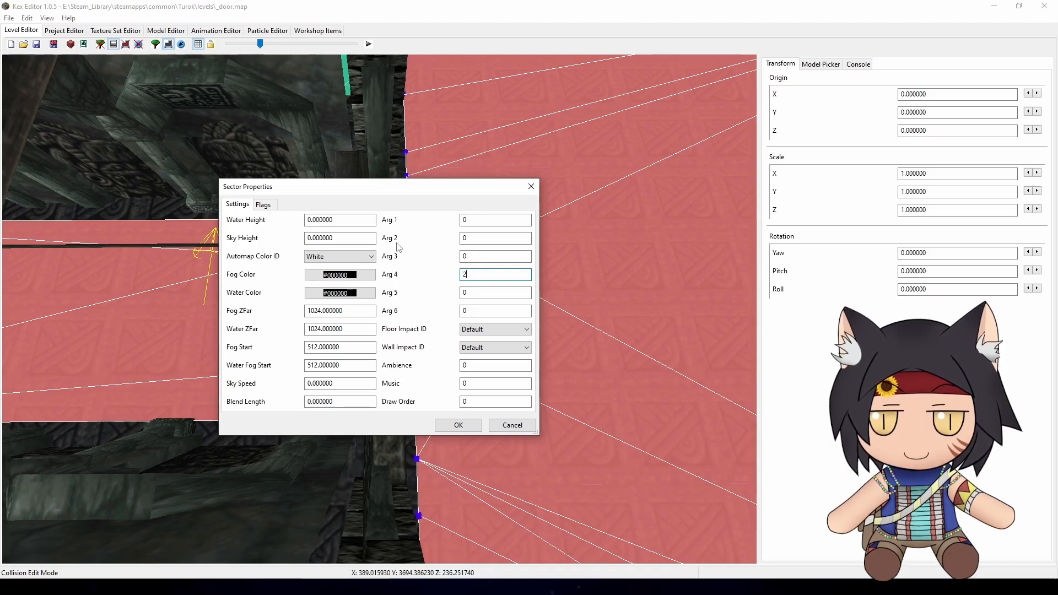
pyautogui.click(264, 205)
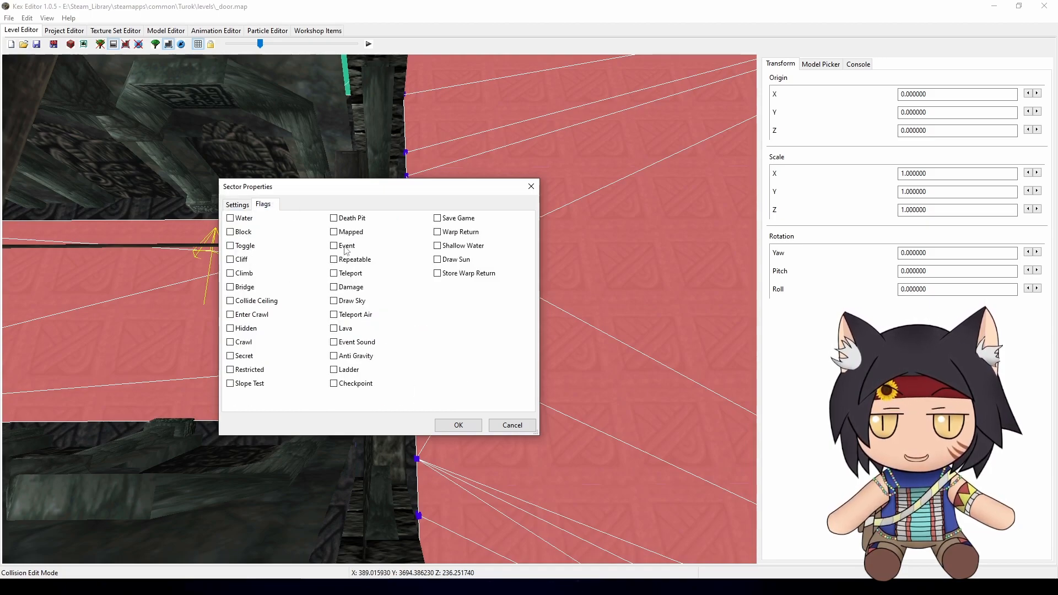
pyautogui.click(458, 425)
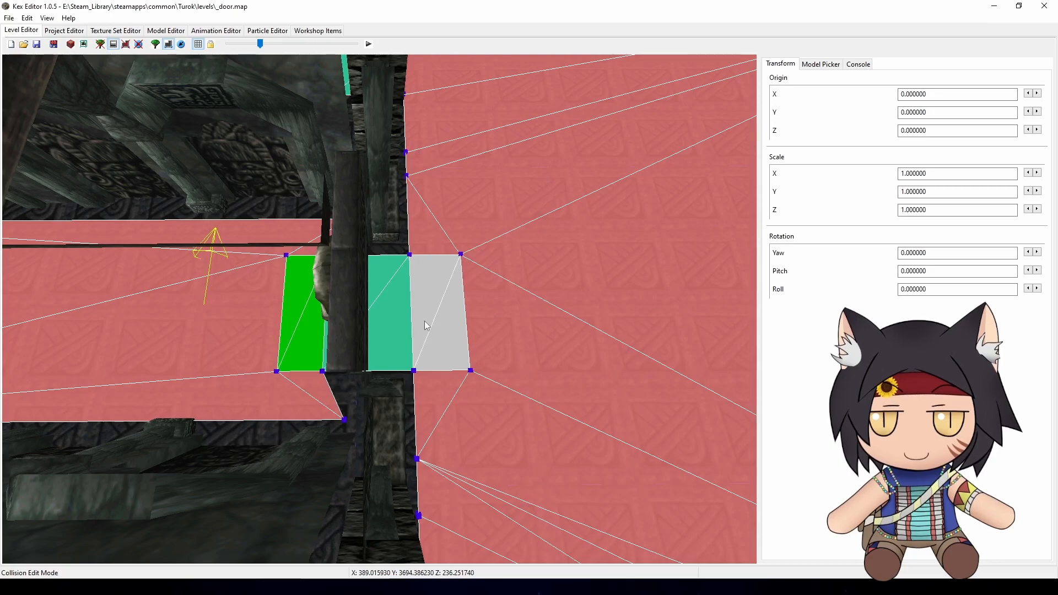
# - Inspect the pairs of event sectors on both sides of the face-panel door by selecting each in turn
pyautogui.moveTo(463, 302); pyautogui.dragTo(486, 286, button='right')
pyautogui.press('a')
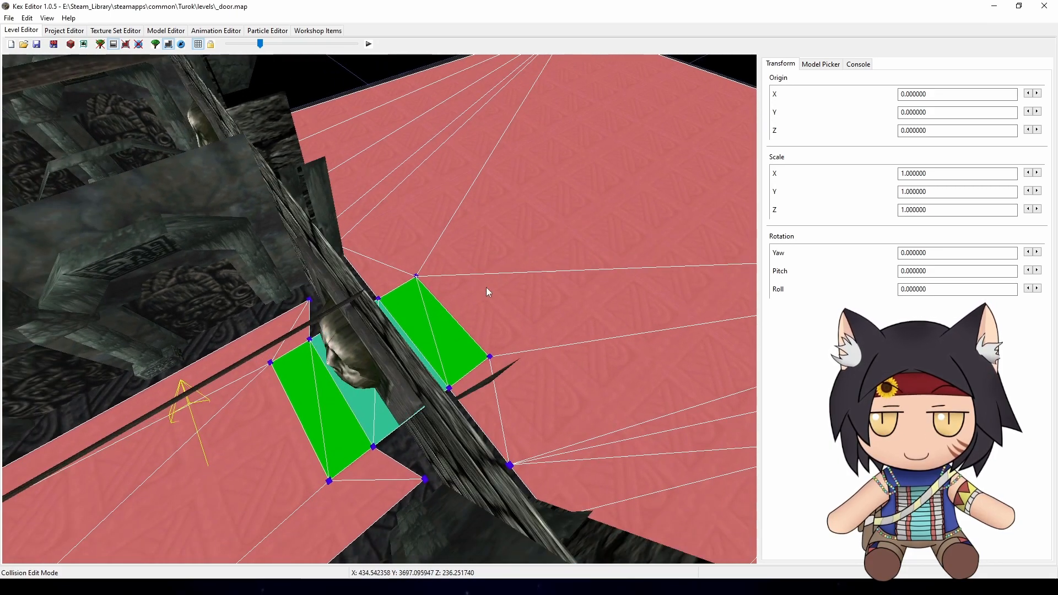
pyautogui.click(315, 377)
pyautogui.click(325, 396)
pyautogui.click(412, 329)
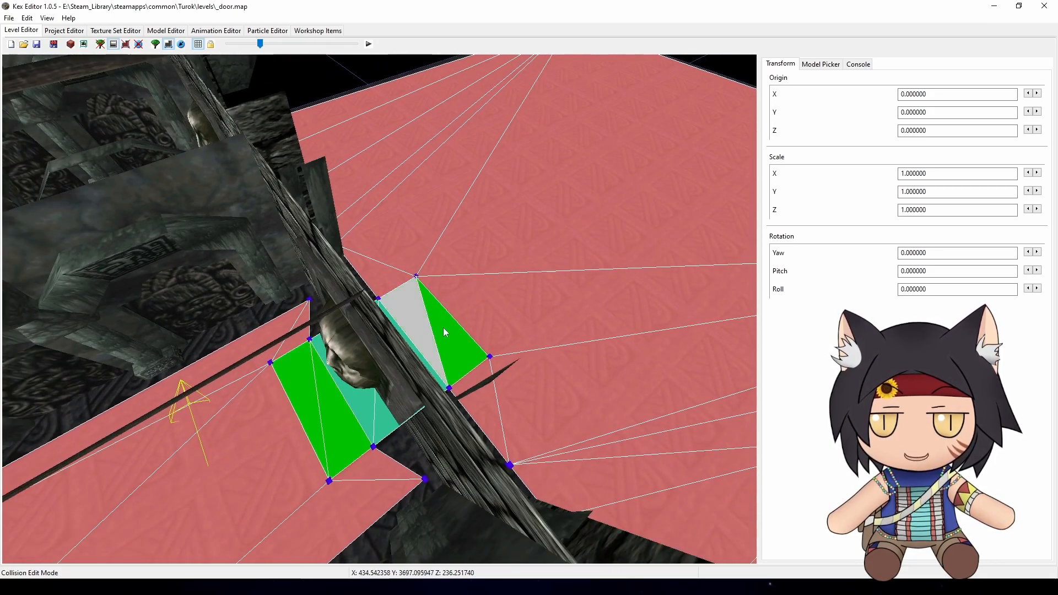
pyautogui.keyDown('ctrl'); pyautogui.click(444, 327); pyautogui.keyUp('ctrl')
pyautogui.click(298, 391)
pyautogui.keyDown('ctrl'); pyautogui.click(332, 412); pyautogui.keyUp('ctrl')
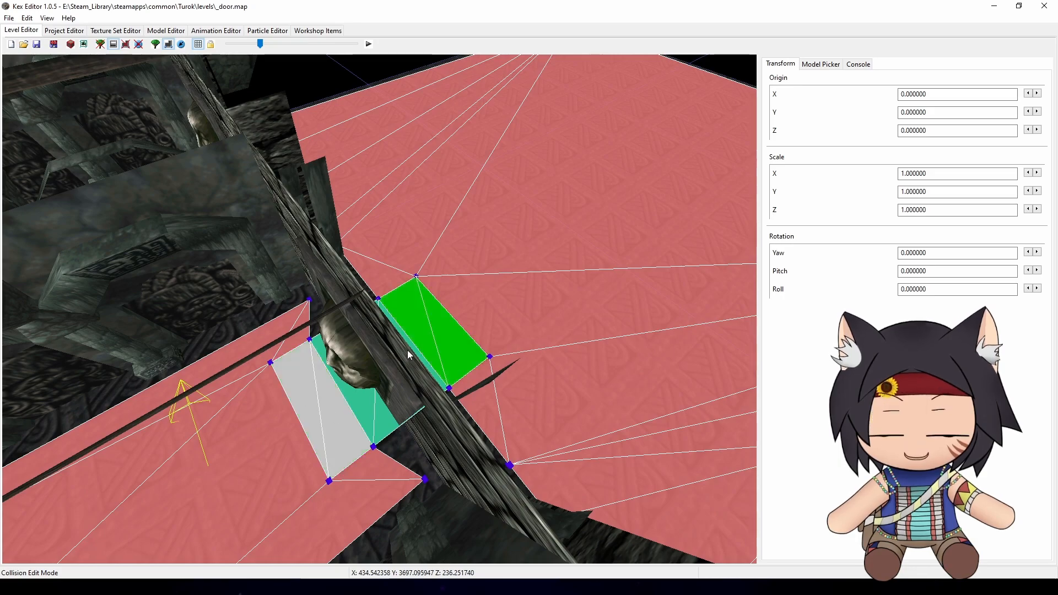
pyautogui.click(288, 382)
pyautogui.click(329, 405)
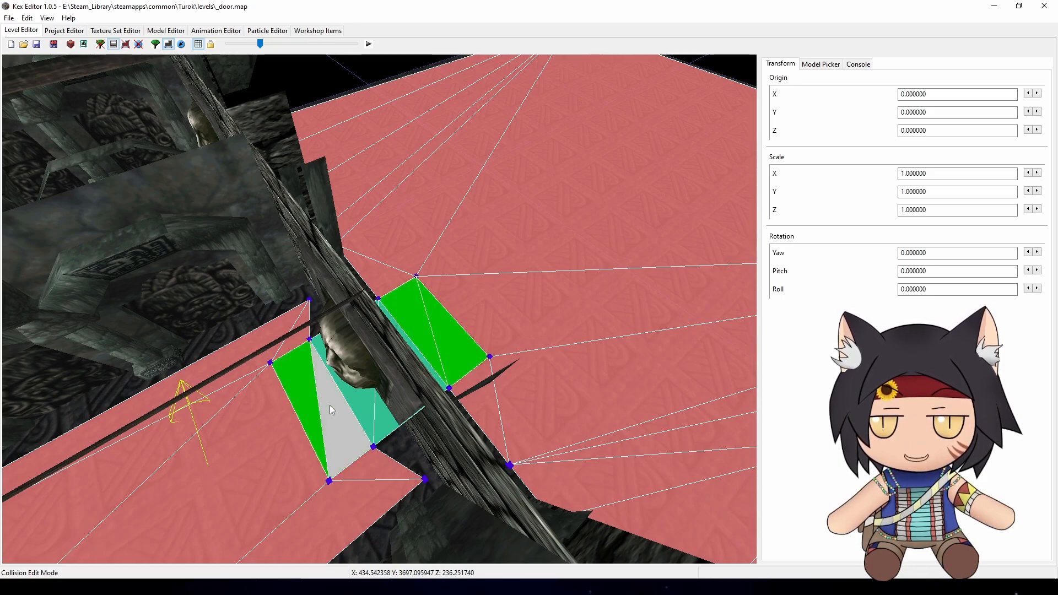
pyautogui.click(299, 389)
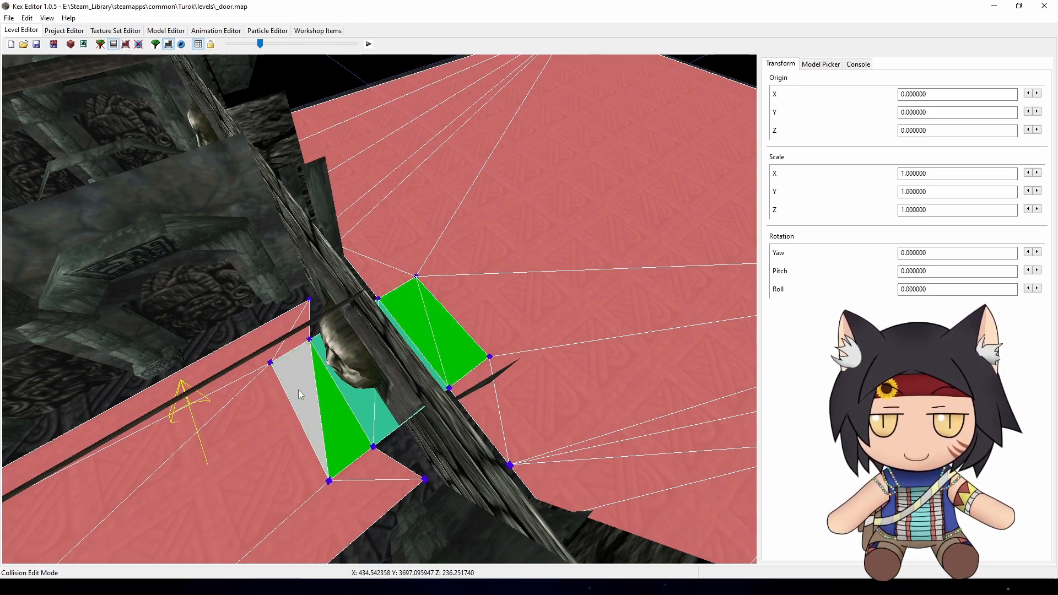
# - Overwrite _door.map with the new event sectors and launch the test game
pyautogui.click(37, 44)
pyautogui.click(657, 377)
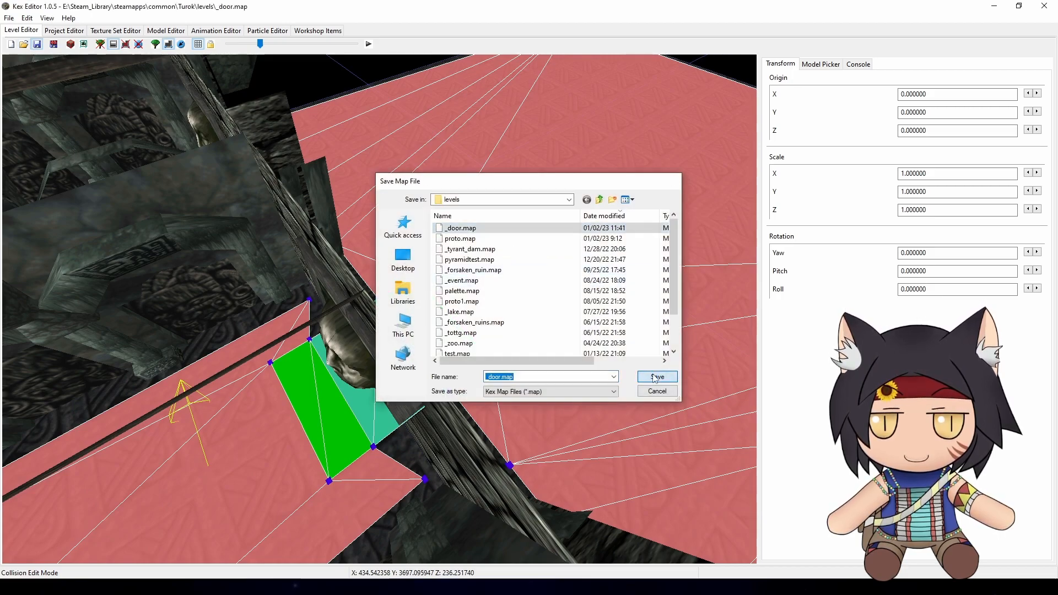
pyautogui.click(560, 298)
pyautogui.click(368, 44)
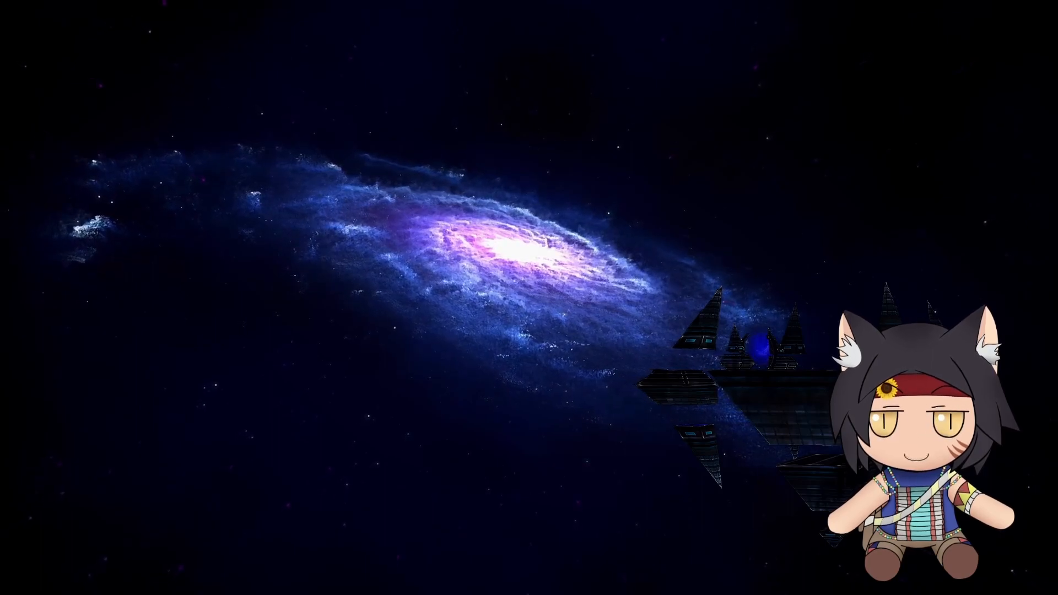
# - Walk through the face-panel door from the front and again from behind to test both sides, and pause the game
pyautogui.press('w')
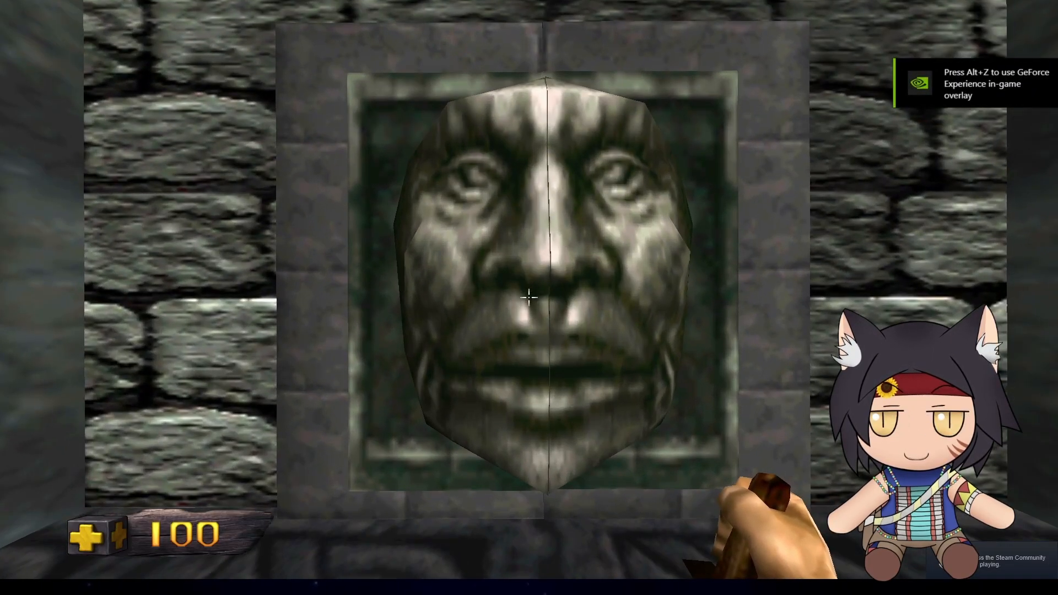
pyautogui.press('w')
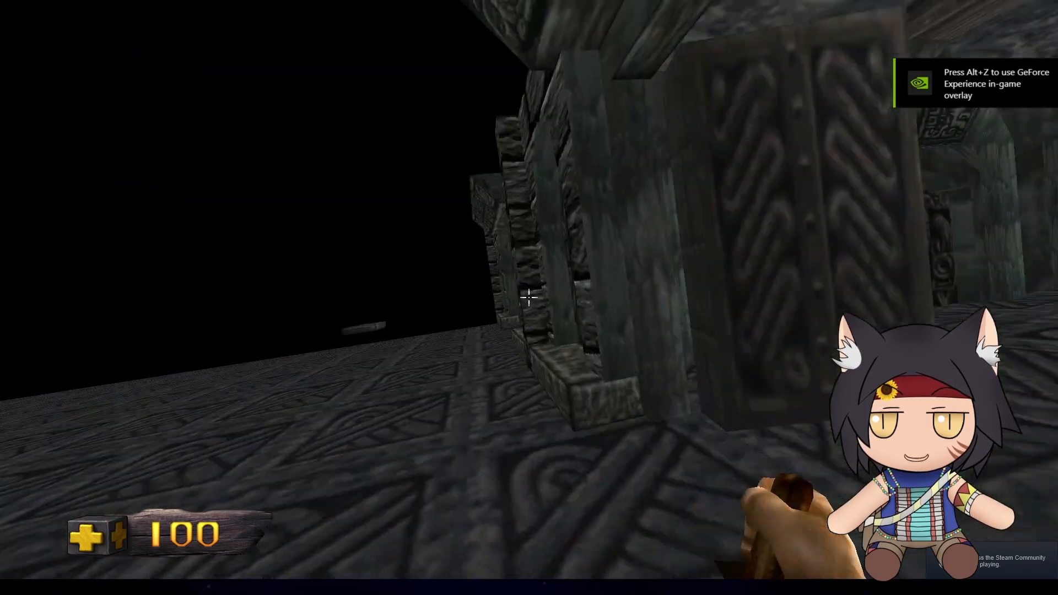
pyautogui.press('a')
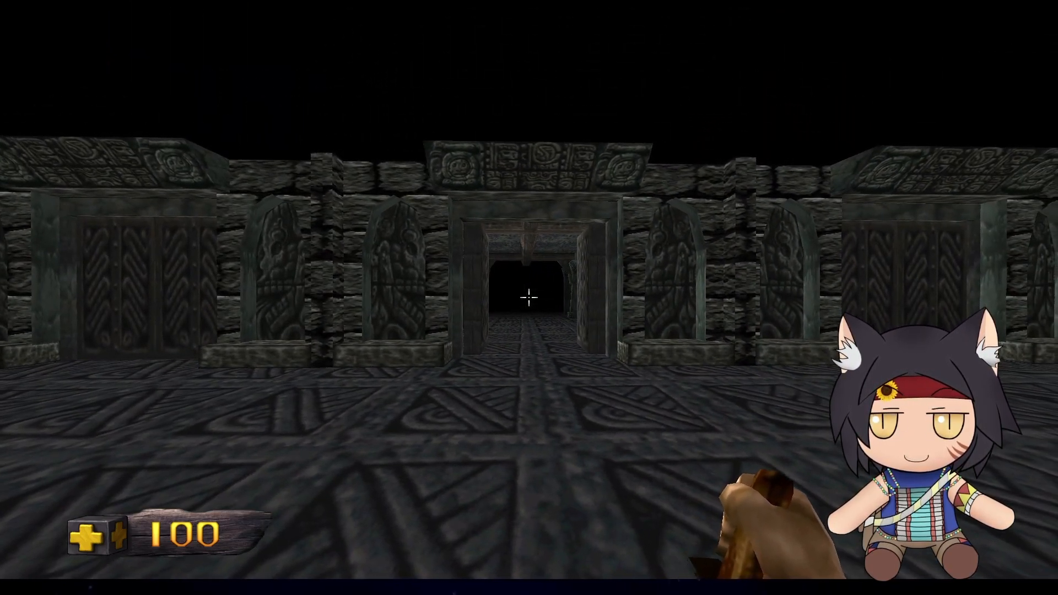
pyautogui.press('d')
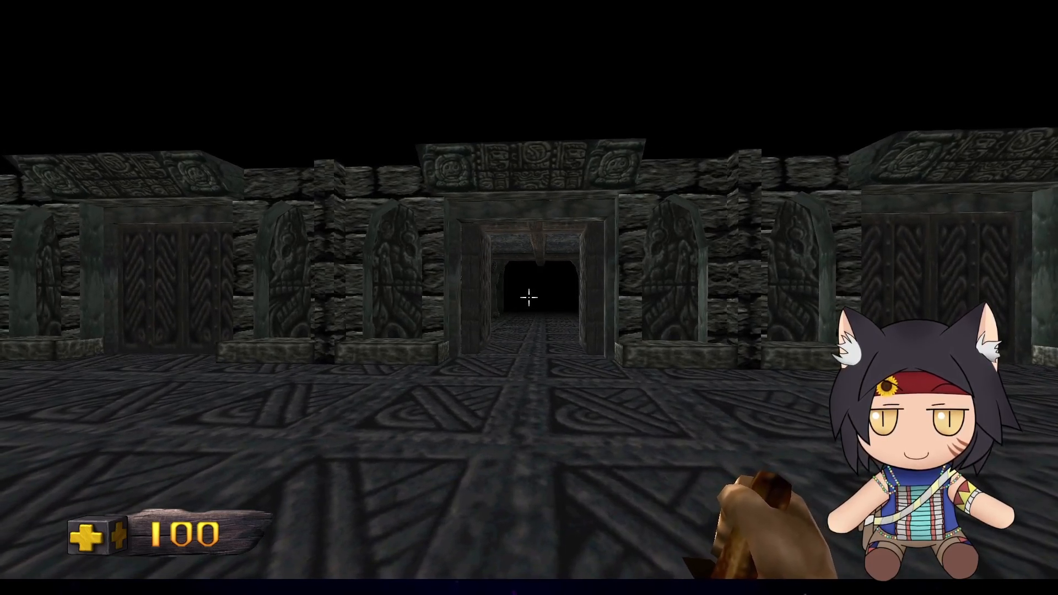
pyautogui.press('d')
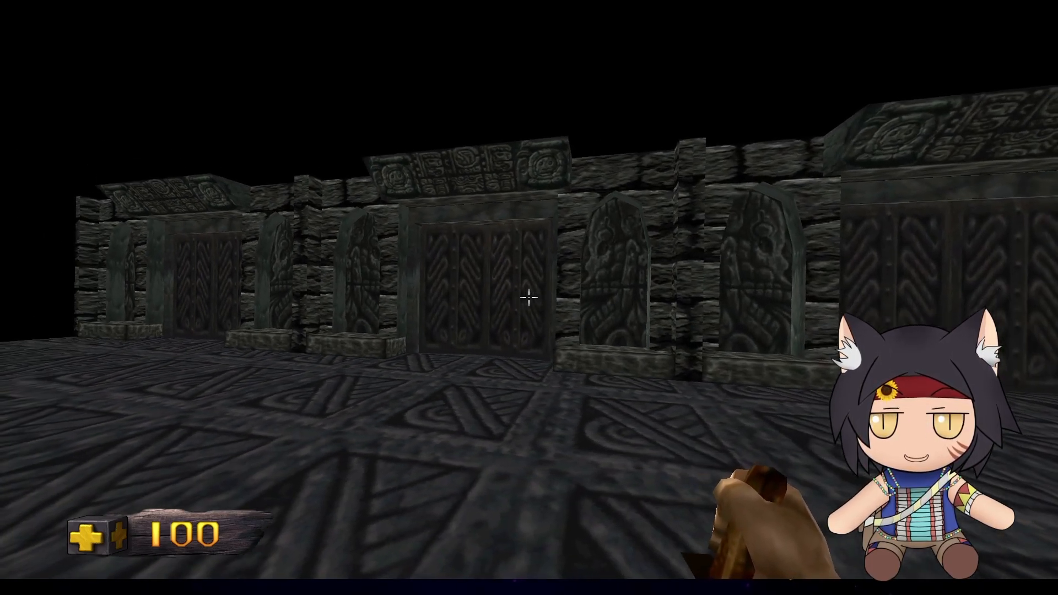
pyautogui.press('w')
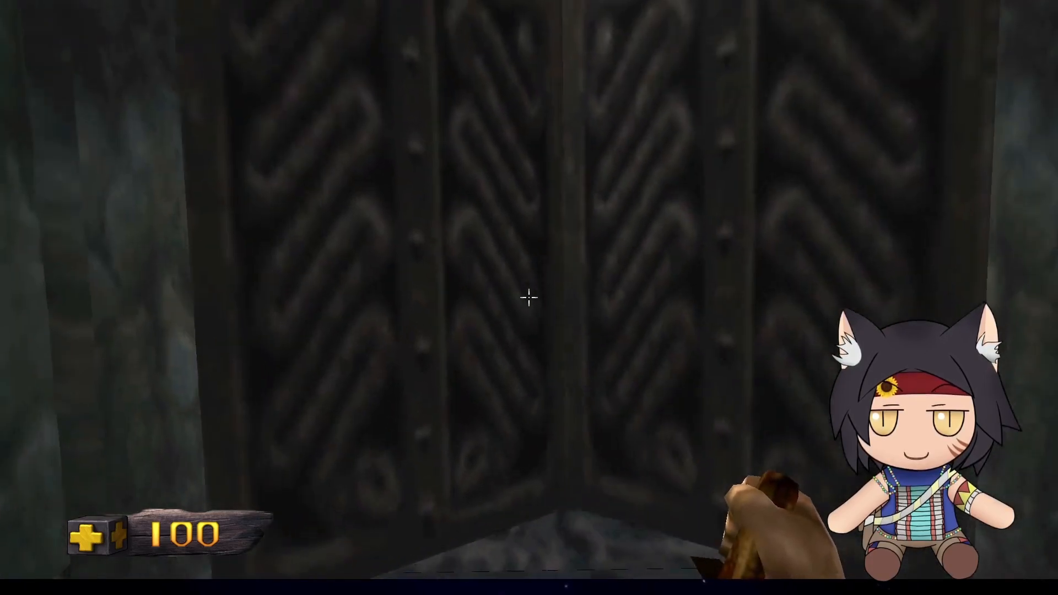
pyautogui.press('w')
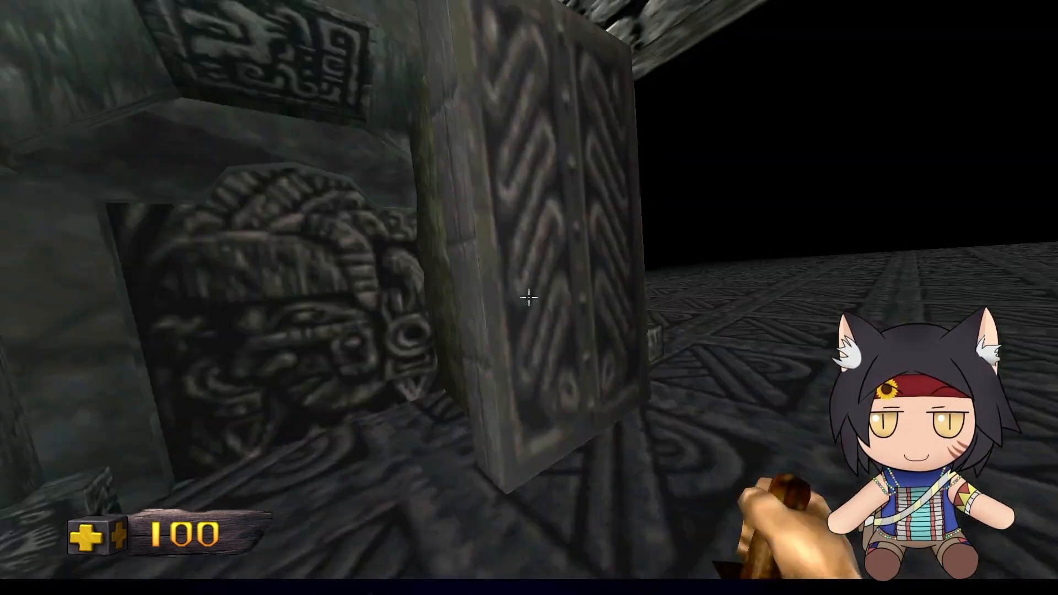
pyautogui.press('s')
pyautogui.press('Escape')
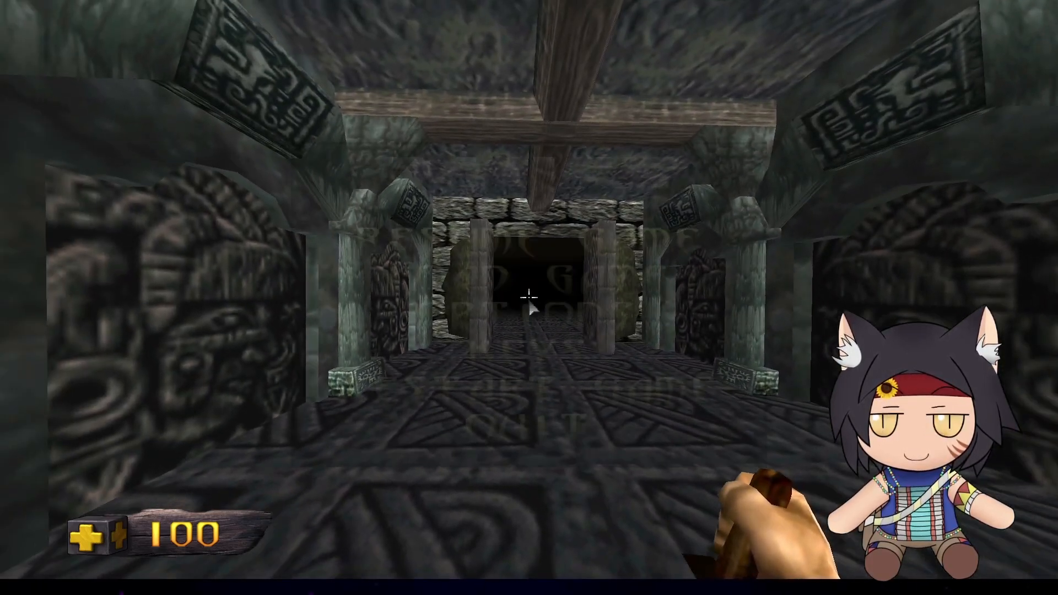
# - Exit the test game and inspect the next face-panel door corridor, its square collision gap and the platforms beside it
pyautogui.click(536, 427)
pyautogui.click(531, 332)
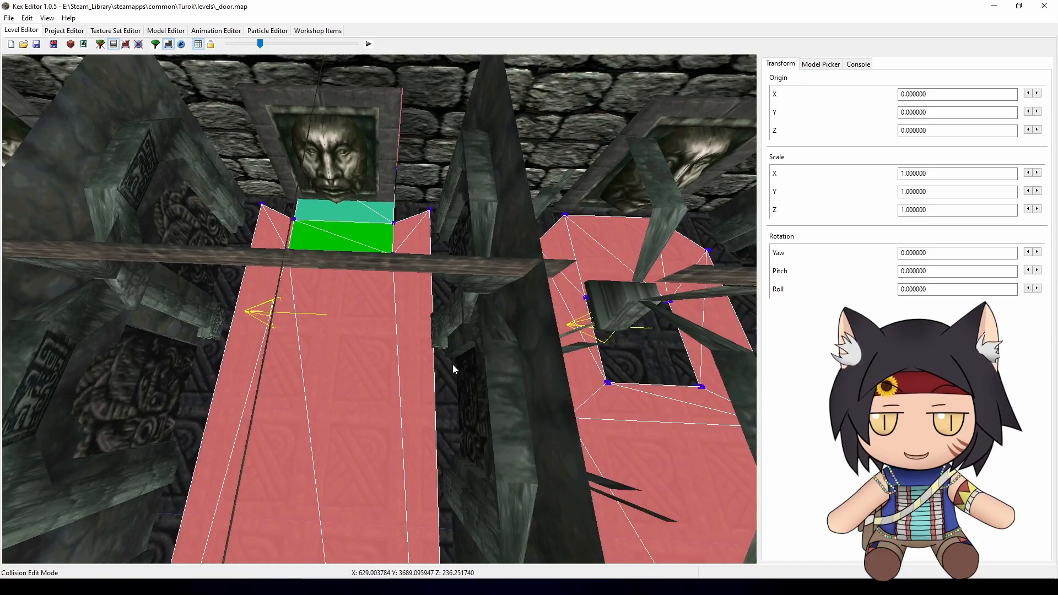
pyautogui.moveTo(451, 364); pyautogui.dragTo(395, 365, button='right')
pyautogui.press('d')
pyautogui.press('s')
pyautogui.press('a')
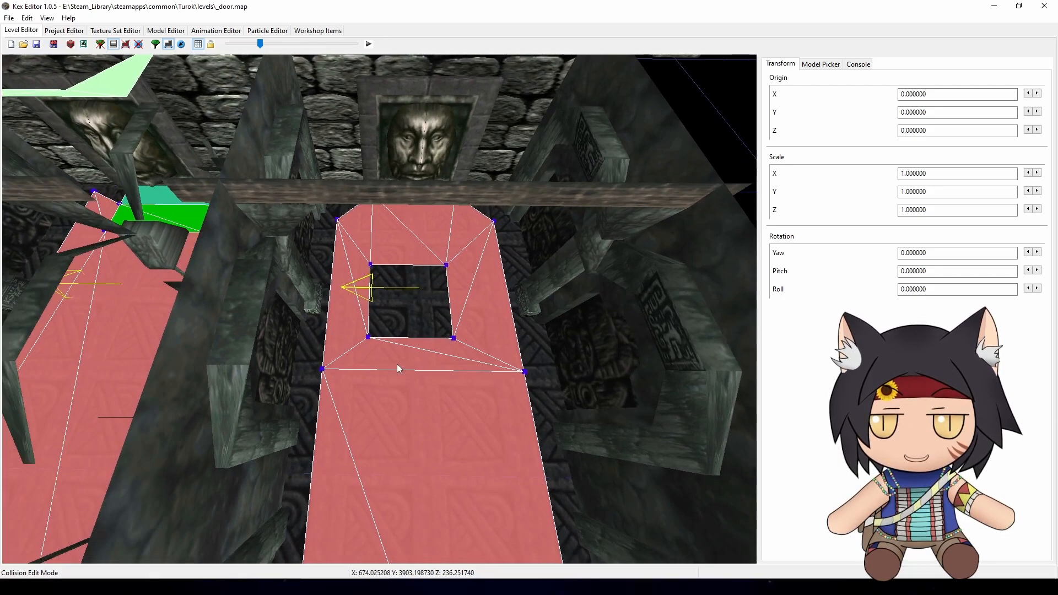
pyautogui.moveTo(341, 266); pyautogui.dragTo(500, 290, button='right')
pyautogui.press('d')
pyautogui.press('w')
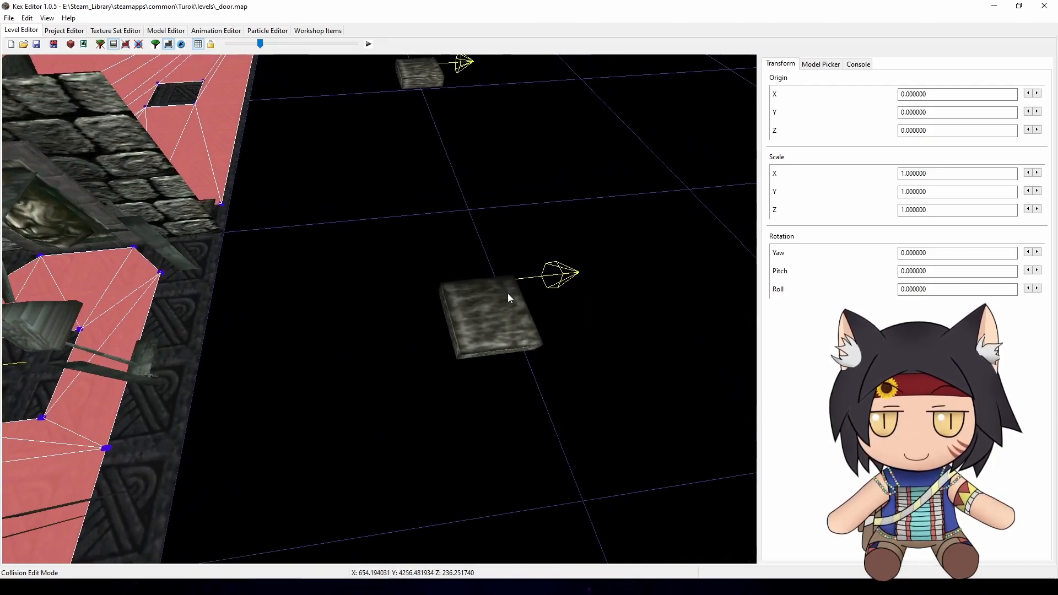
pyautogui.press('a')
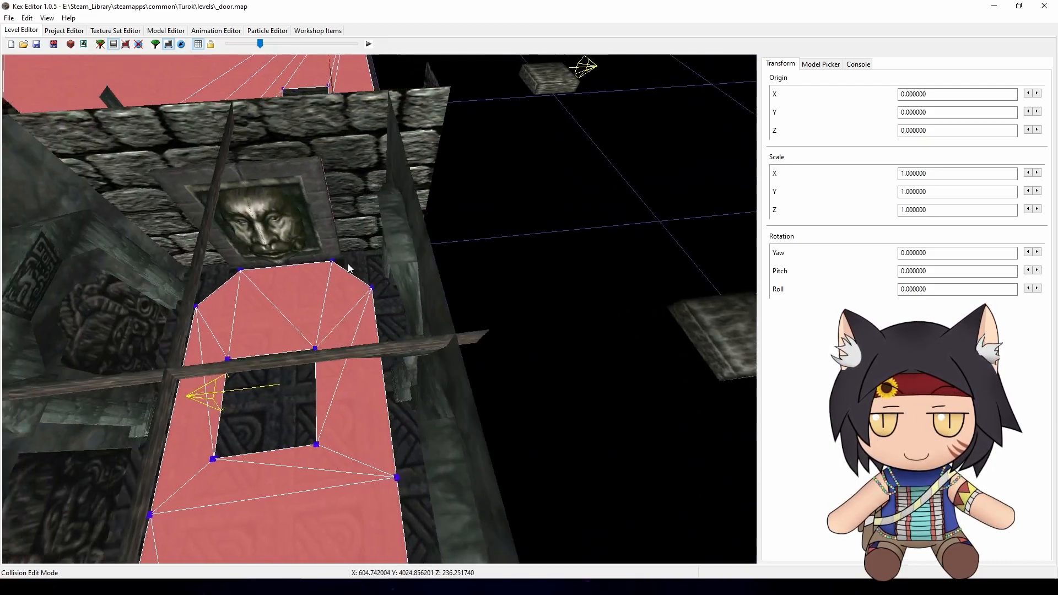
pyautogui.moveTo(414, 282); pyautogui.dragTo(385, 303, button='right')
pyautogui.press('s')
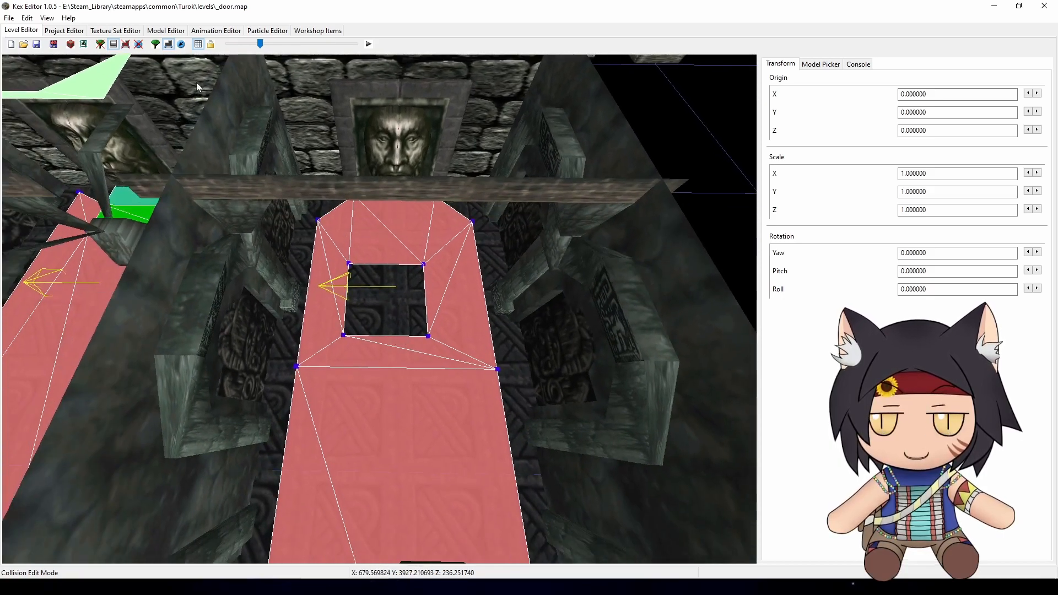
# - Fill the square collision gap in front of the face-panel door with two new sectors
pyautogui.click(403, 338)
pyautogui.press('c')
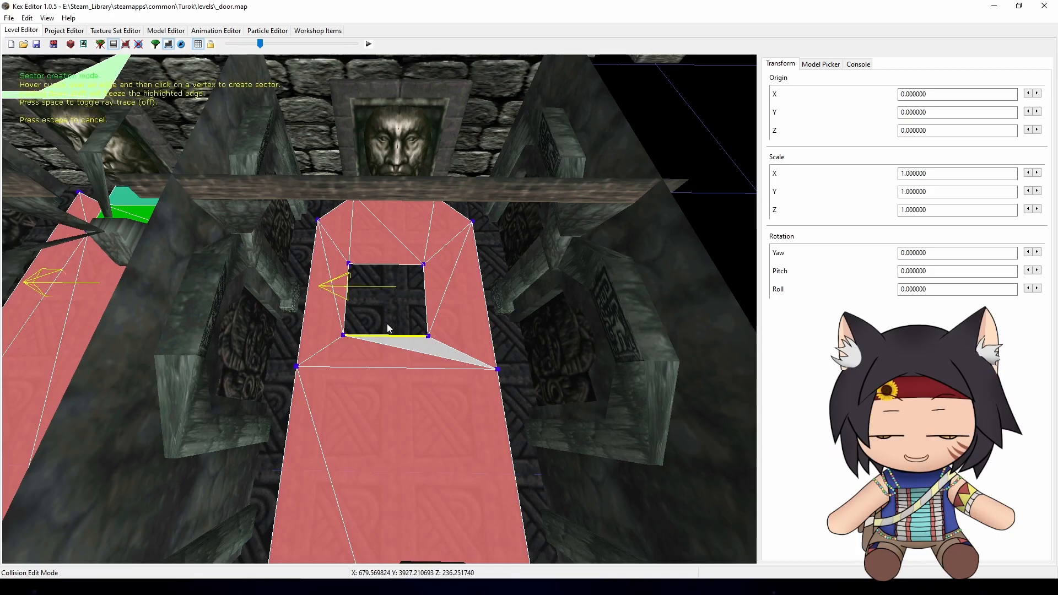
pyautogui.click(359, 271)
pyautogui.click(424, 270)
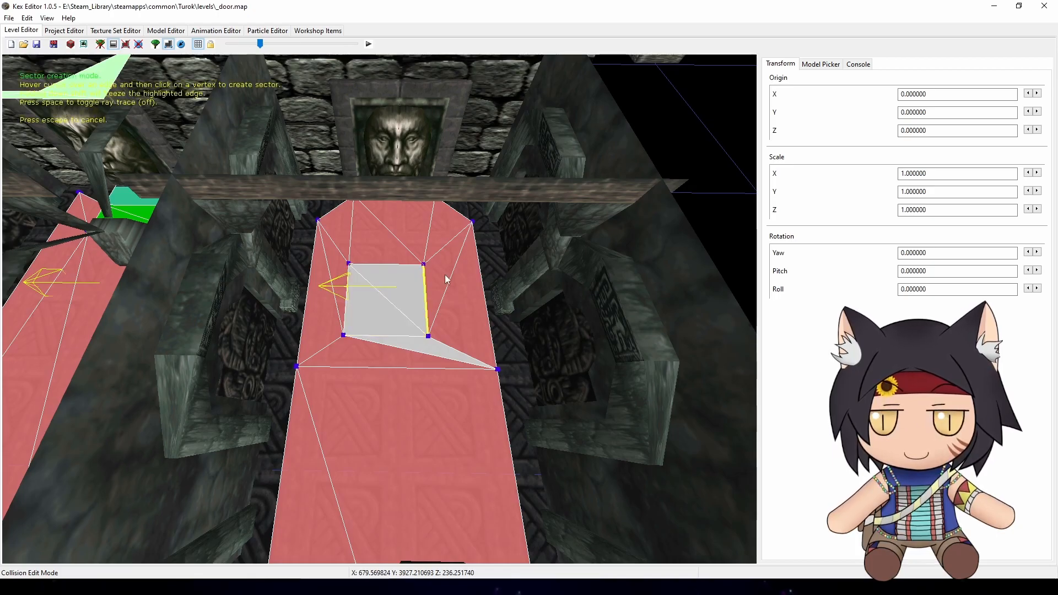
pyautogui.press('Escape')
# - Create two sectors under the face-panel door, joining the corridor collision to the collision of the room behind it
pyautogui.press('w')
pyautogui.moveTo(441, 242); pyautogui.dragTo(431, 234, button='right')
pyautogui.click(432, 234)
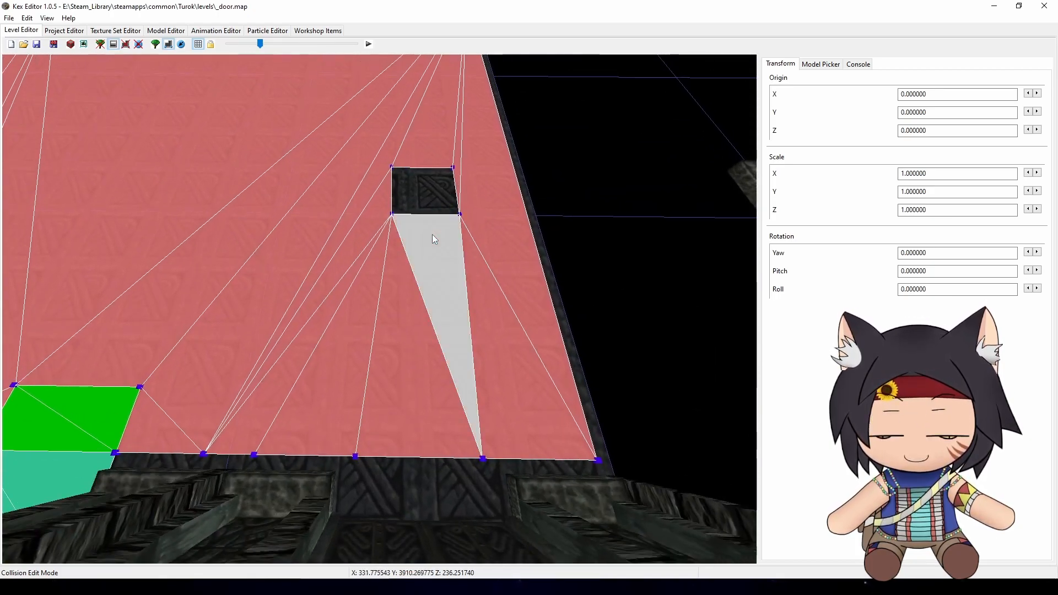
pyautogui.press('Escape')
pyautogui.press('s')
pyautogui.moveTo(486, 253); pyautogui.dragTo(486, 291, button='right')
pyautogui.click(425, 253)
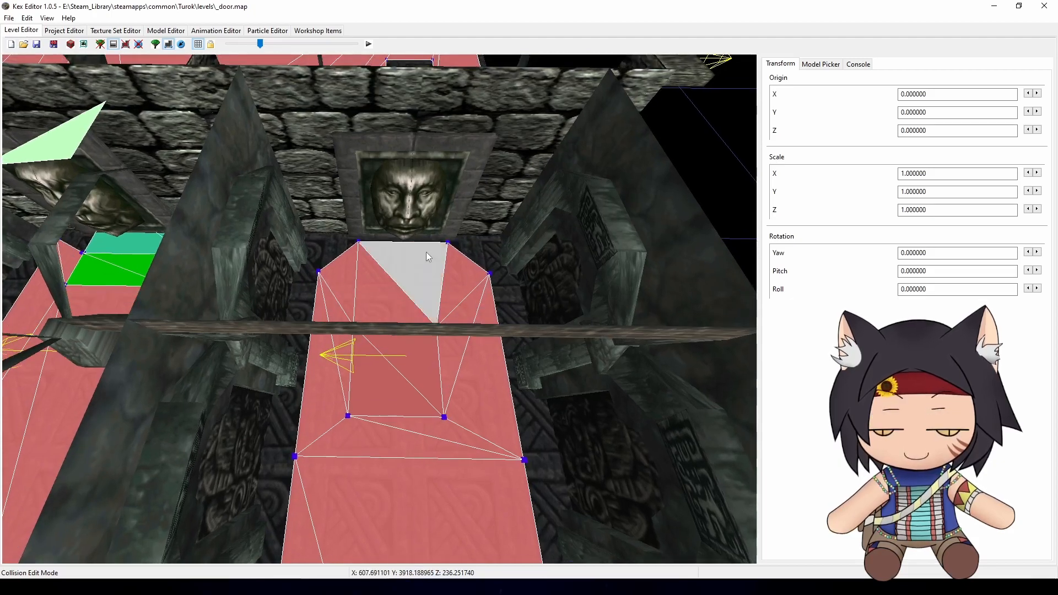
pyautogui.press('c')
pyautogui.moveTo(419, 242); pyautogui.dragTo(413, 292, button='right')
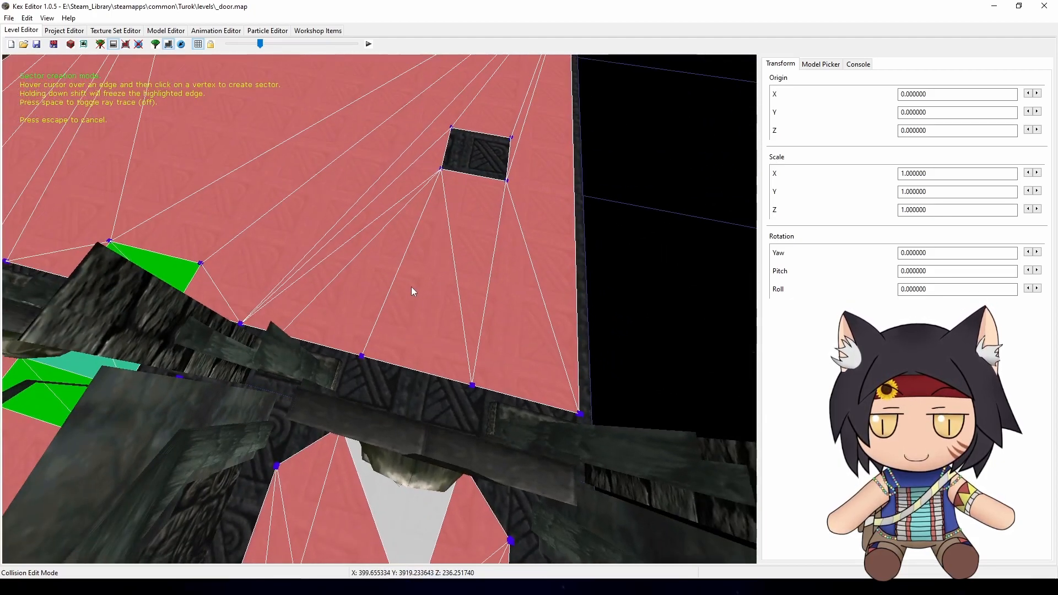
pyautogui.click(471, 387)
pyautogui.press('Escape')
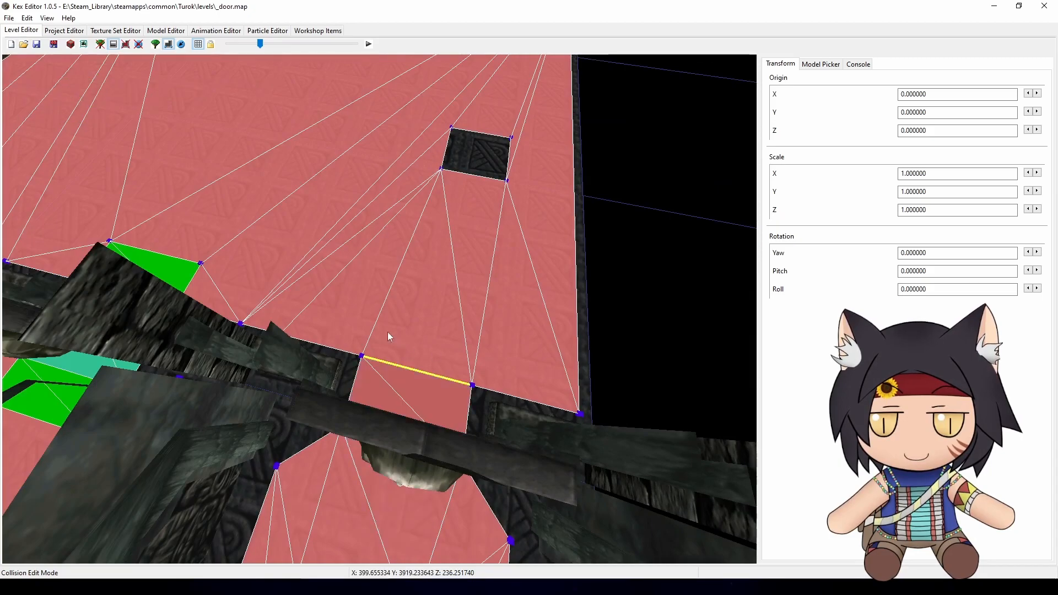
# - Select the two sectors under the face-panel door and enable their Block and Event flags
pyautogui.moveTo(387, 332); pyautogui.dragTo(415, 304, button='right')
pyautogui.press('s')
pyautogui.click(394, 325)
pyautogui.keyDown('ctrl'); pyautogui.click(439, 324); pyautogui.keyUp('ctrl')
pyautogui.rightClick(439, 326)
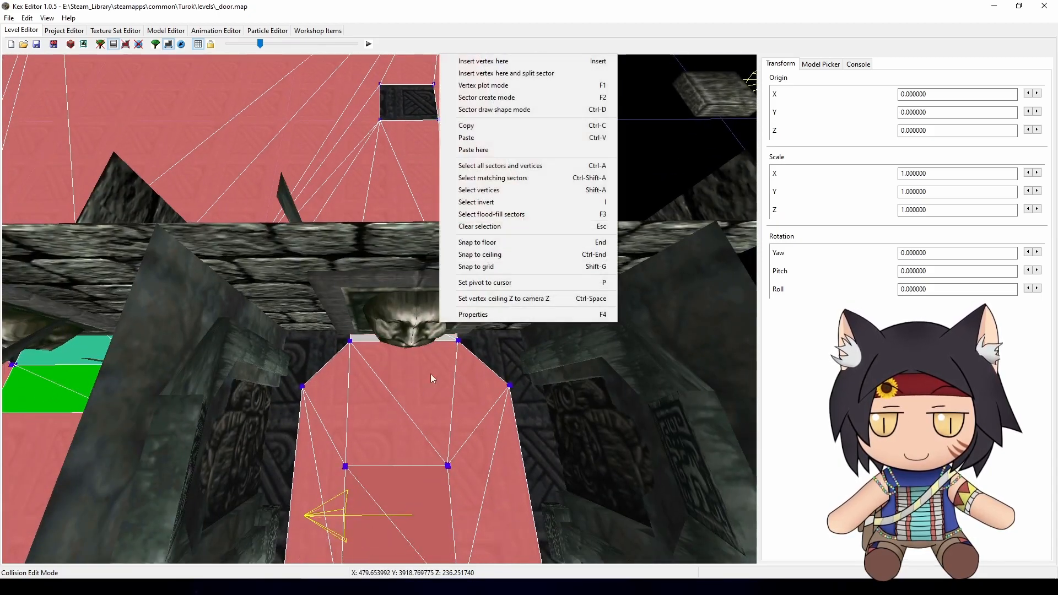
pyautogui.click(462, 314)
pyautogui.click(263, 205)
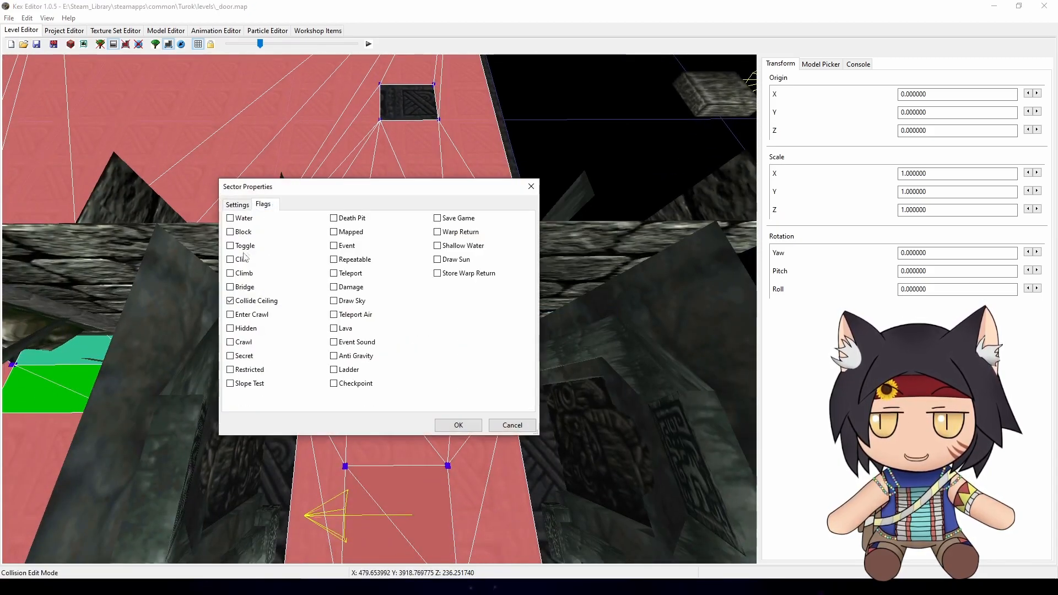
pyautogui.click(241, 232)
pyautogui.click(347, 246)
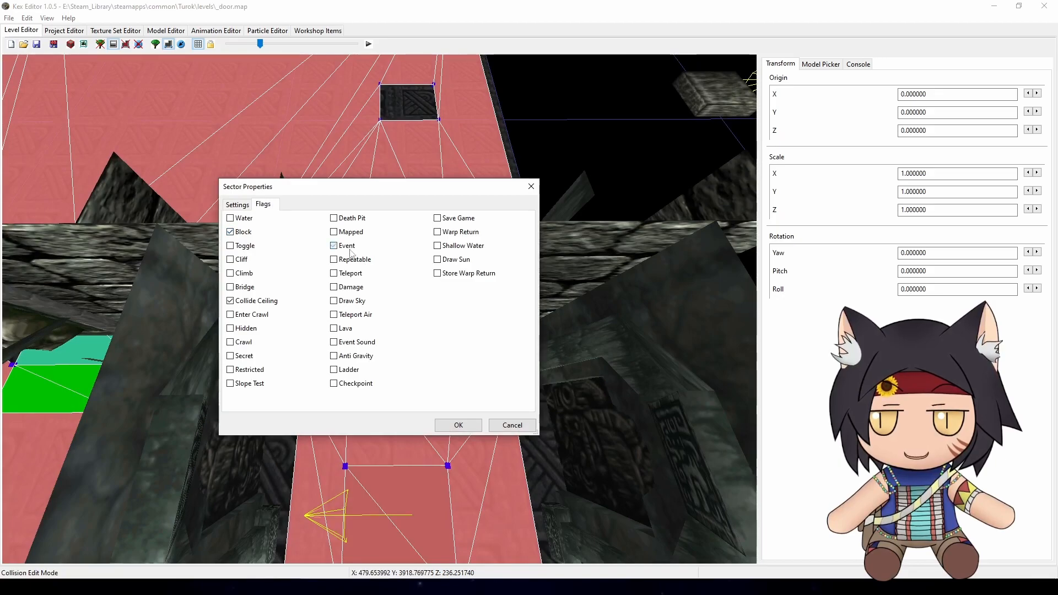
pyautogui.click(454, 422)
# - Set Arg 4 to 3 and enable the Event flag on the two sectors filling the square gap
pyautogui.rightClick(416, 301)
pyautogui.moveTo(416, 301); pyautogui.dragTo(426, 319)
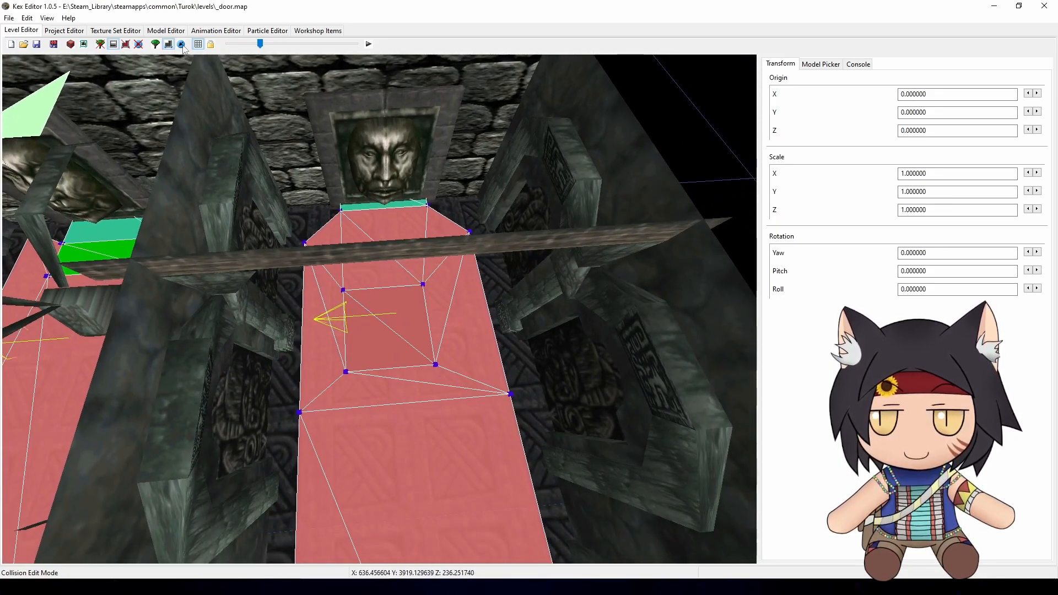
pyautogui.click(385, 341)
pyautogui.click(404, 309)
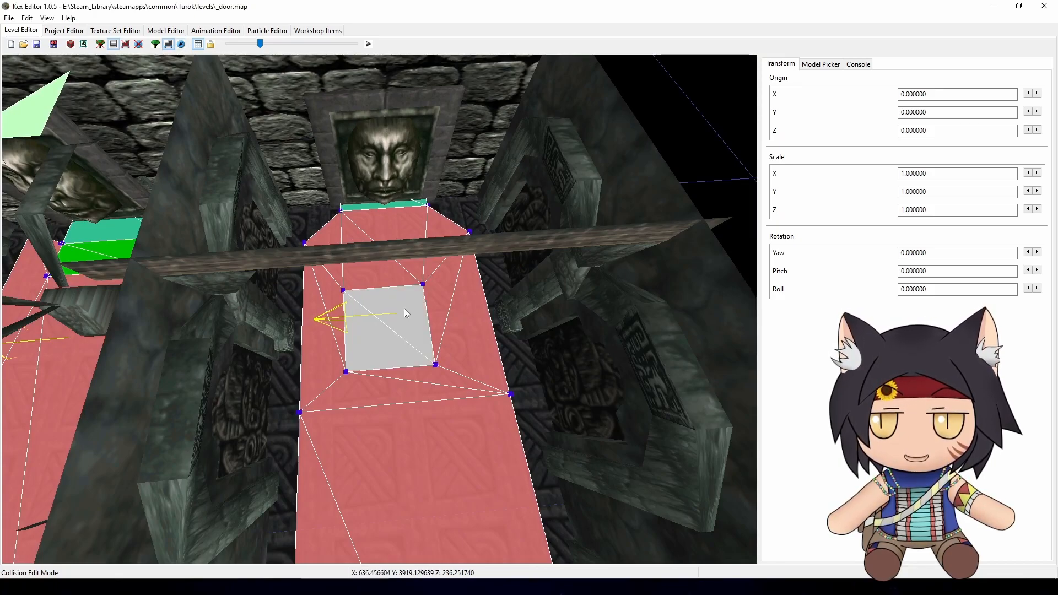
pyautogui.rightClick(399, 314)
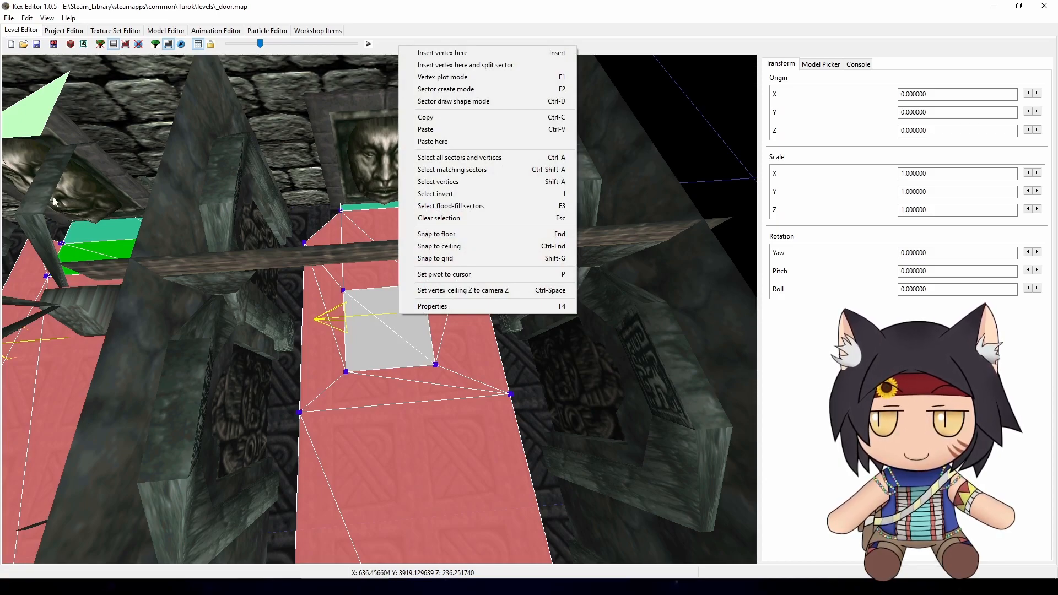
pyautogui.click(424, 307)
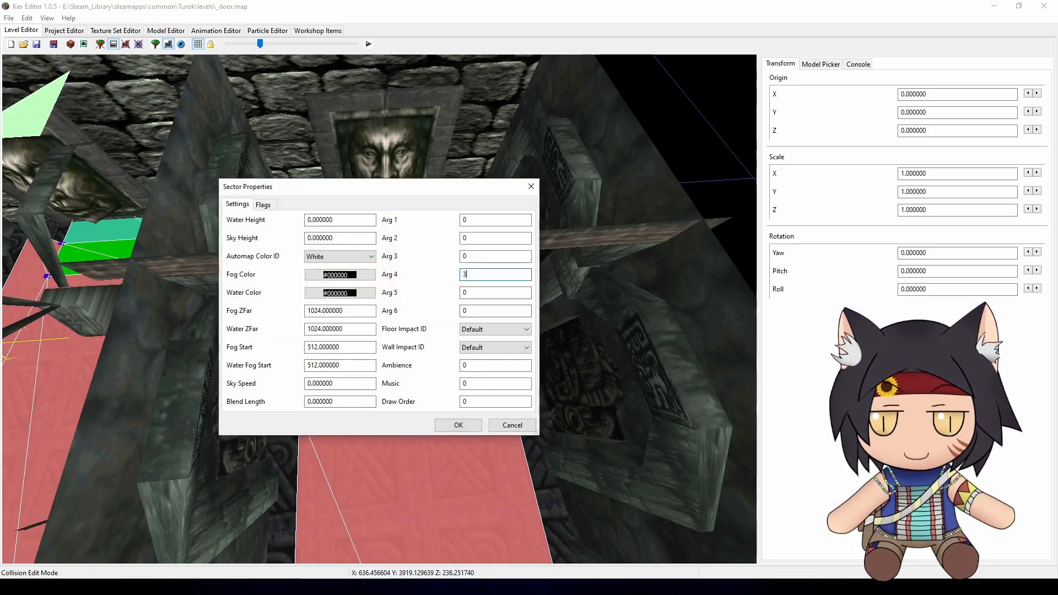
pyautogui.click(263, 206)
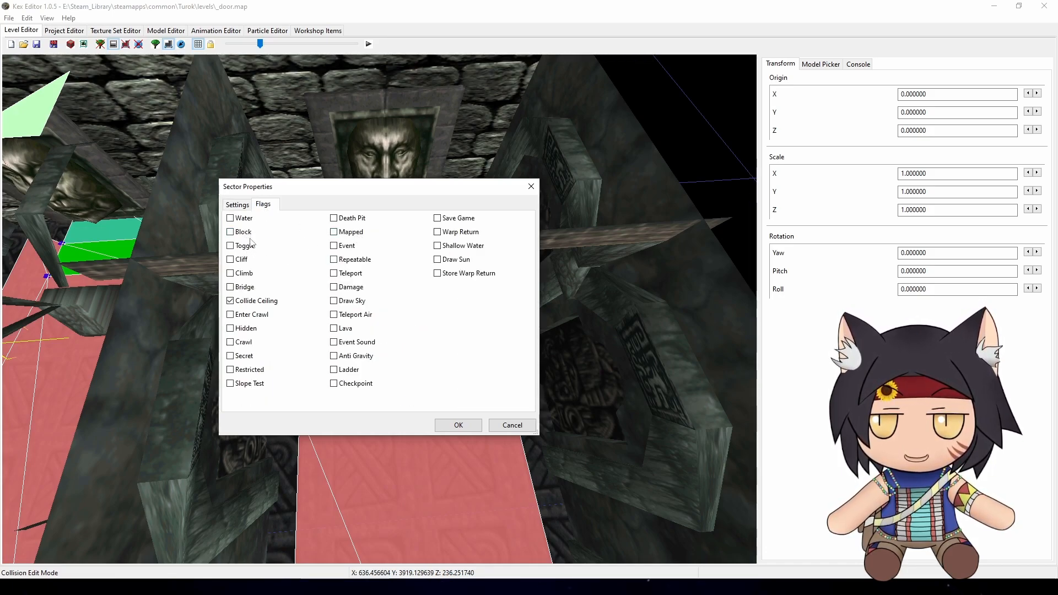
pyautogui.click(455, 427)
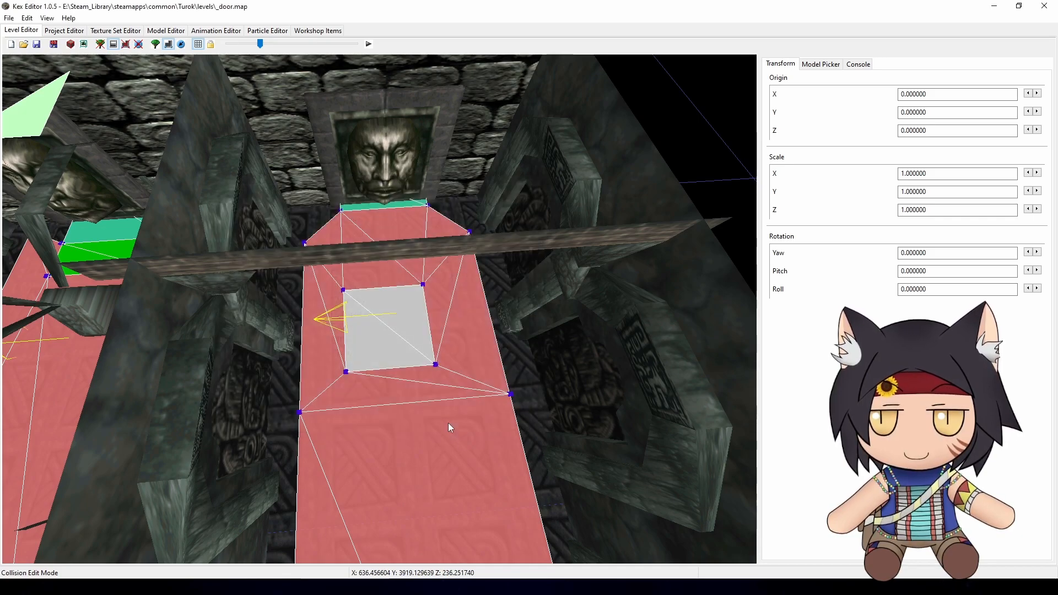
# - Switch to actor editing and examine the transform values of the flat stone platform outside the corridor
pyautogui.press('d')
pyautogui.moveTo(461, 414)
pyautogui.mouseDown(button='right')
pyautogui.moveTo(439, 417)
pyautogui.moveTo(471, 425)
pyautogui.mouseUp(button='right')
pyautogui.click(180, 45)
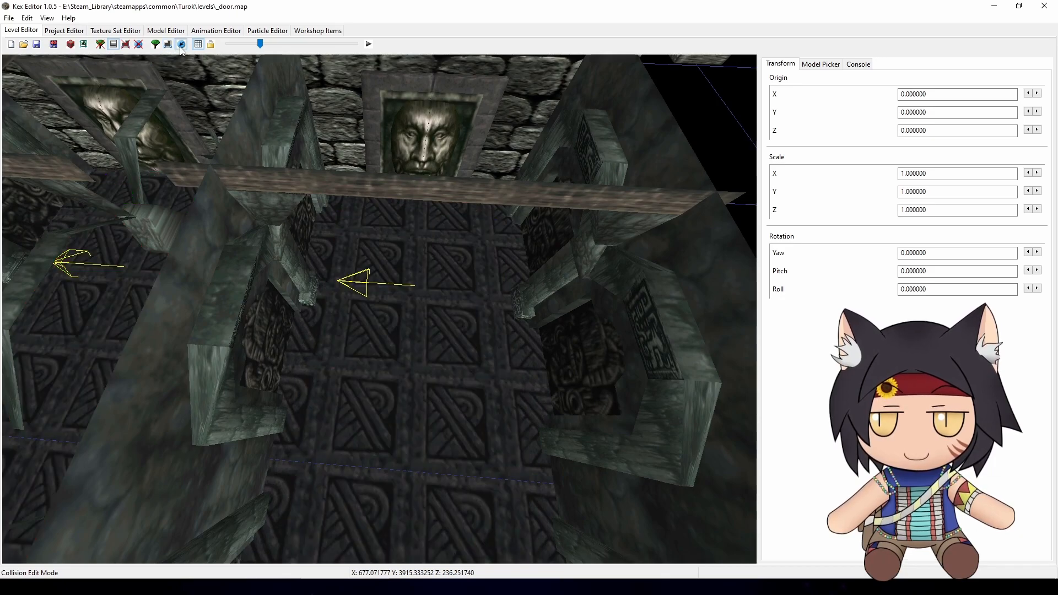
pyautogui.moveTo(214, 248); pyautogui.dragTo(246, 264, button='right')
pyautogui.press('d')
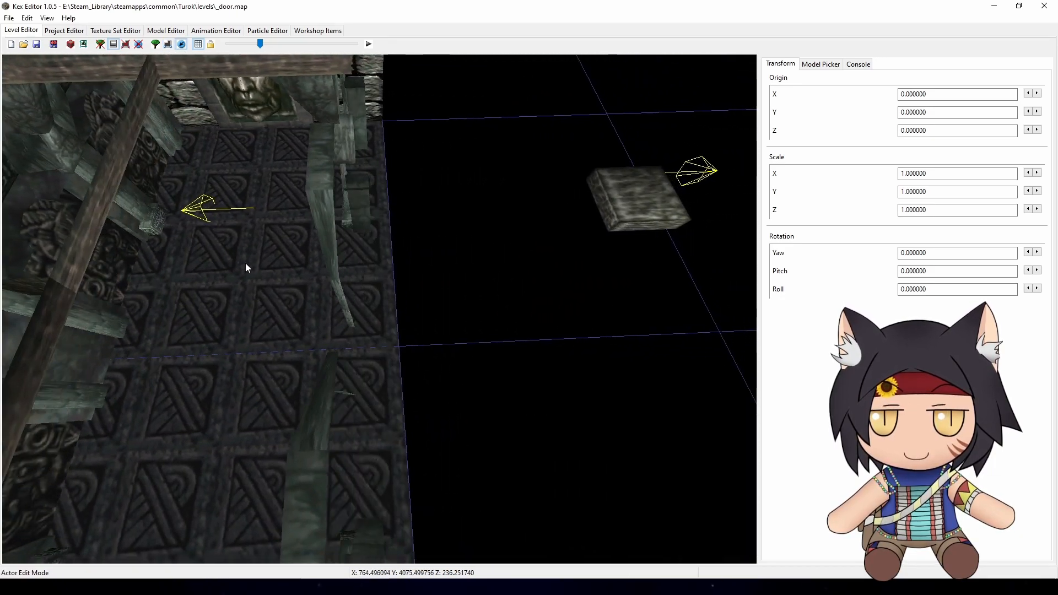
pyautogui.click(666, 175)
pyautogui.moveTo(493, 298); pyautogui.dragTo(547, 259, button='right')
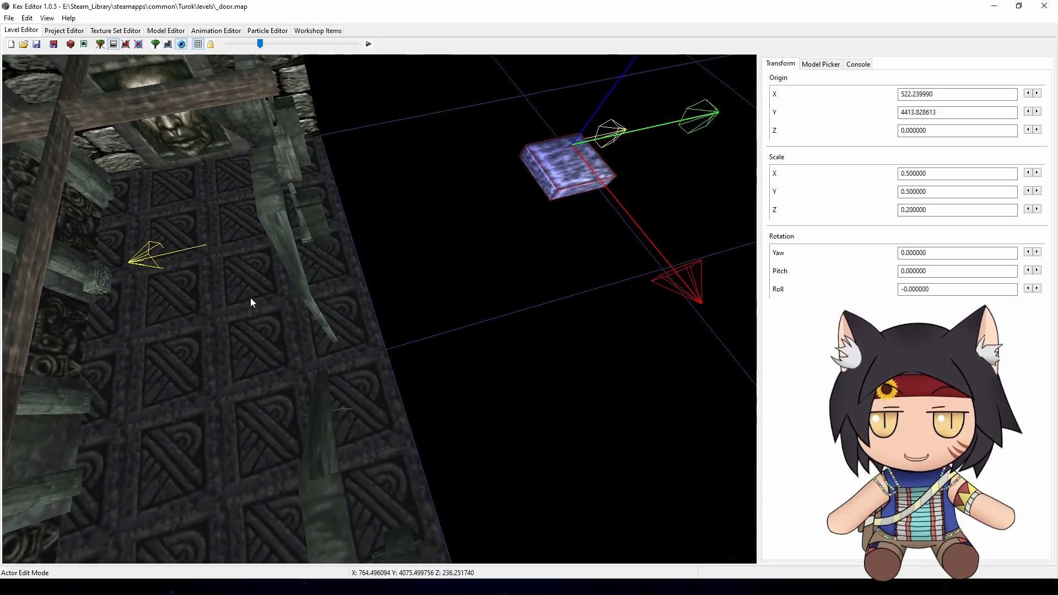
pyautogui.click(472, 280)
# - Add a movers actor on the corridor floor in front of the face-panel door
pyautogui.press('a')
pyautogui.moveTo(472, 280); pyautogui.dragTo(409, 250, button='right')
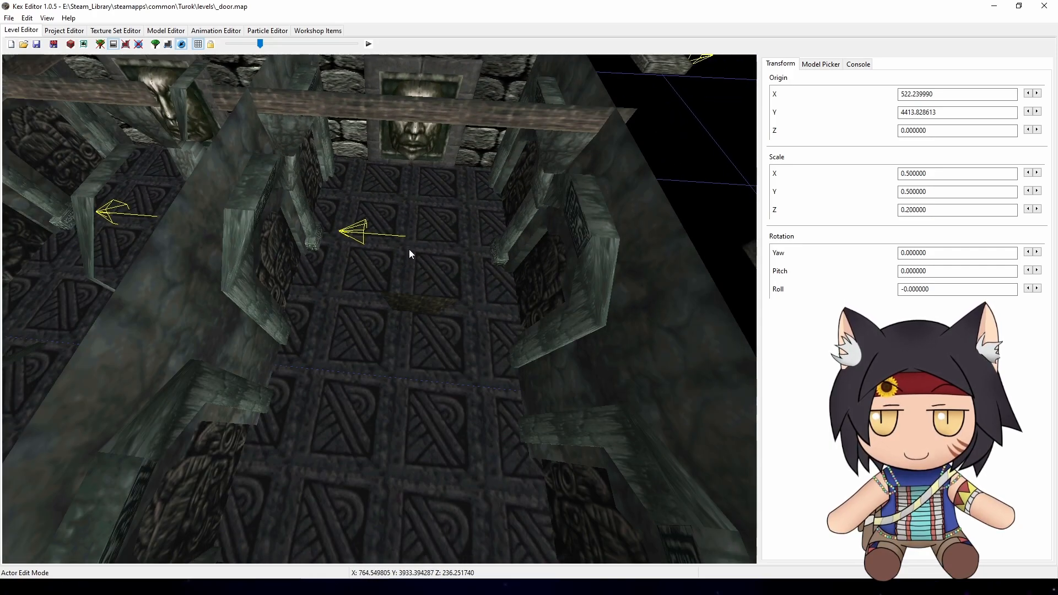
pyautogui.rightClick(410, 229)
pyautogui.moveTo(435, 237)
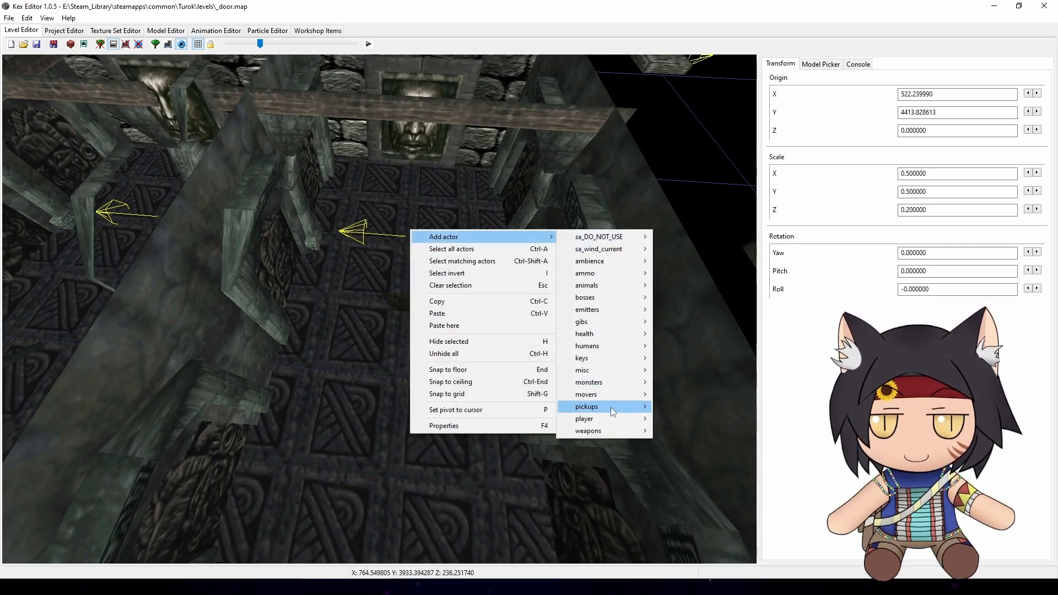
pyautogui.moveTo(607, 396)
pyautogui.click(669, 396)
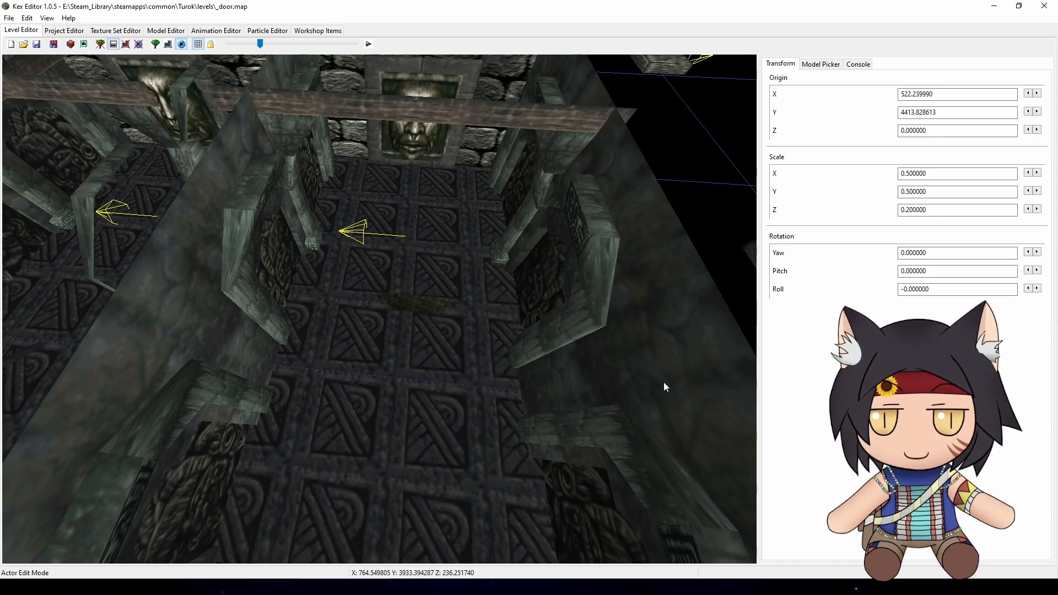
# - Move the new mover block over the square event sectors, to about X 539, Y 3910, Z -223
pyautogui.moveTo(664, 381); pyautogui.dragTo(500, 319, button='right')
pyautogui.moveTo(499, 318); pyautogui.dragTo(457, 302, button='middle')
pyautogui.click(322, 140)
pyautogui.moveTo(373, 285); pyautogui.dragTo(362, 53)
pyautogui.moveTo(370, 197); pyautogui.dragTo(388, 63)
pyautogui.moveTo(492, 265); pyautogui.dragTo(603, 255)
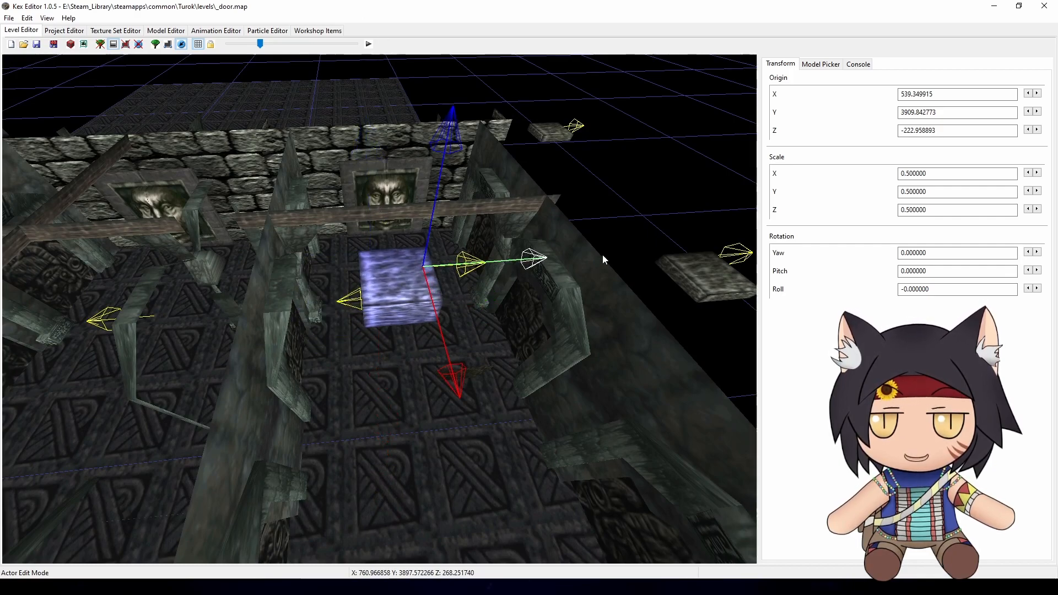
# - Flatten the new mover block by setting its Z scale to 0.2
pyautogui.moveTo(563, 328); pyautogui.dragTo(590, 338, button='right')
pyautogui.press('d')
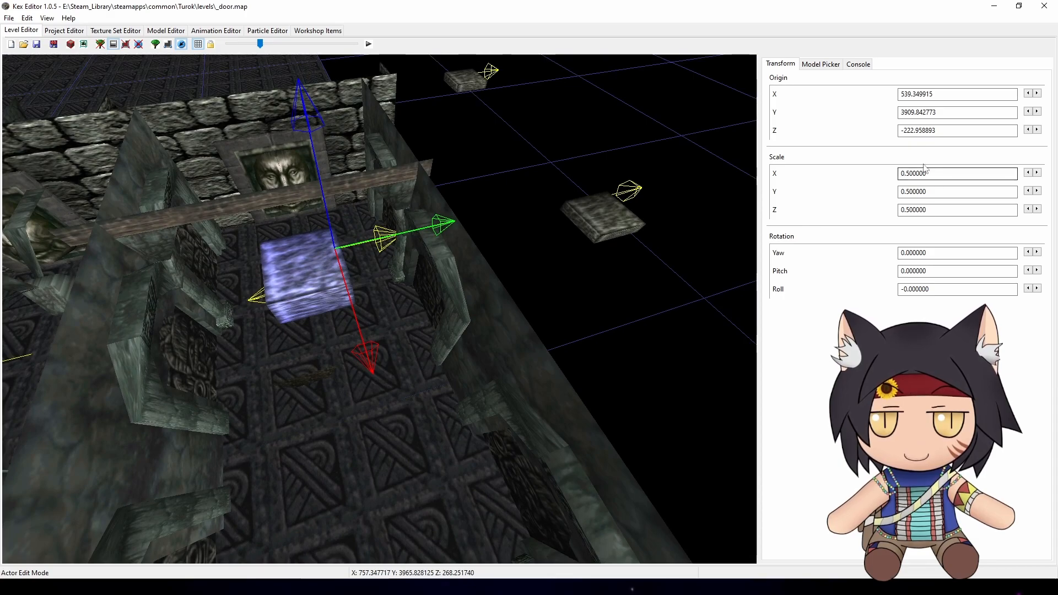
pyautogui.doubleClick(972, 210)
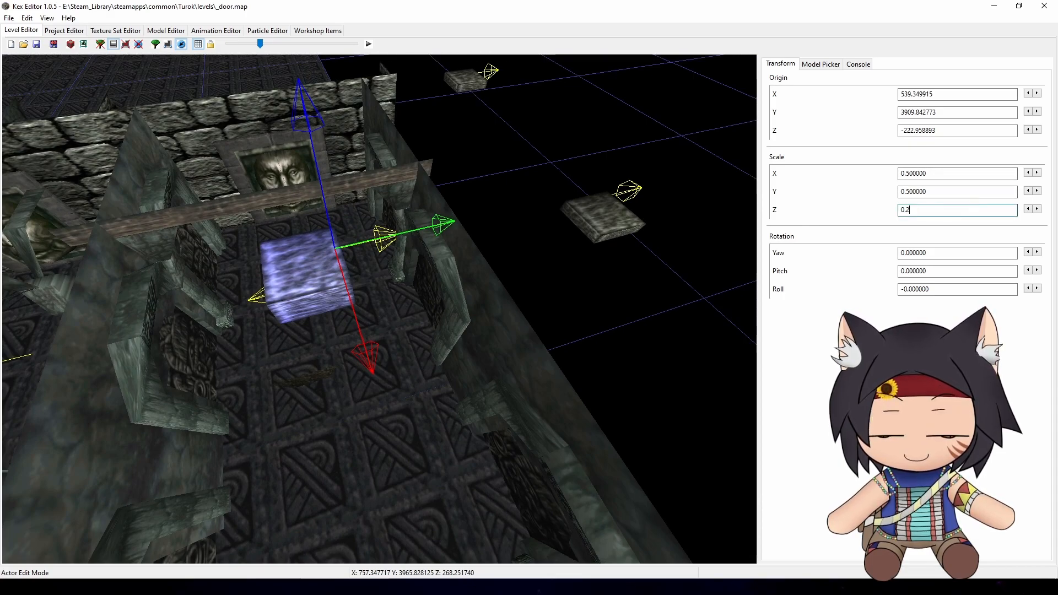
pyautogui.write('2')
pyautogui.press('Return')
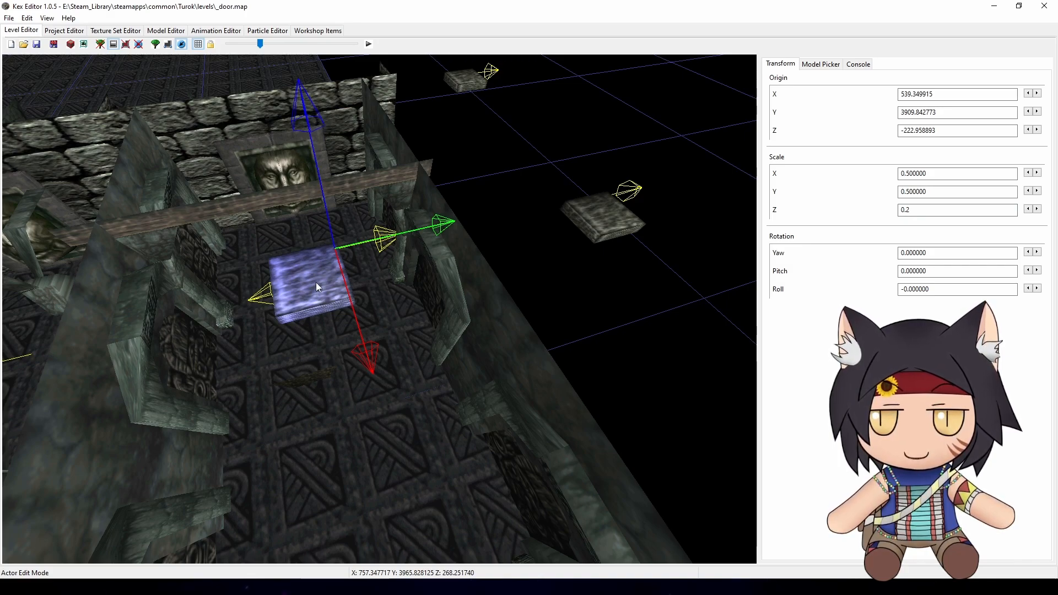
# - Set the mover platform's TID to 3 with the Solid spawn flag enabled, and display the collision sectors again
pyautogui.rightClick(322, 270)
pyautogui.click(388, 466)
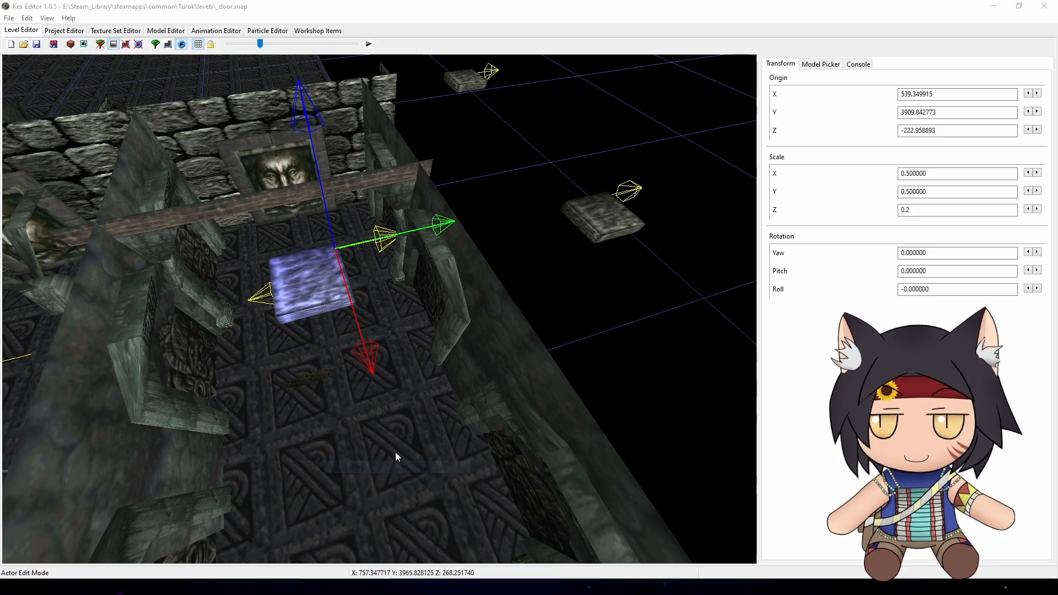
pyautogui.click(278, 216)
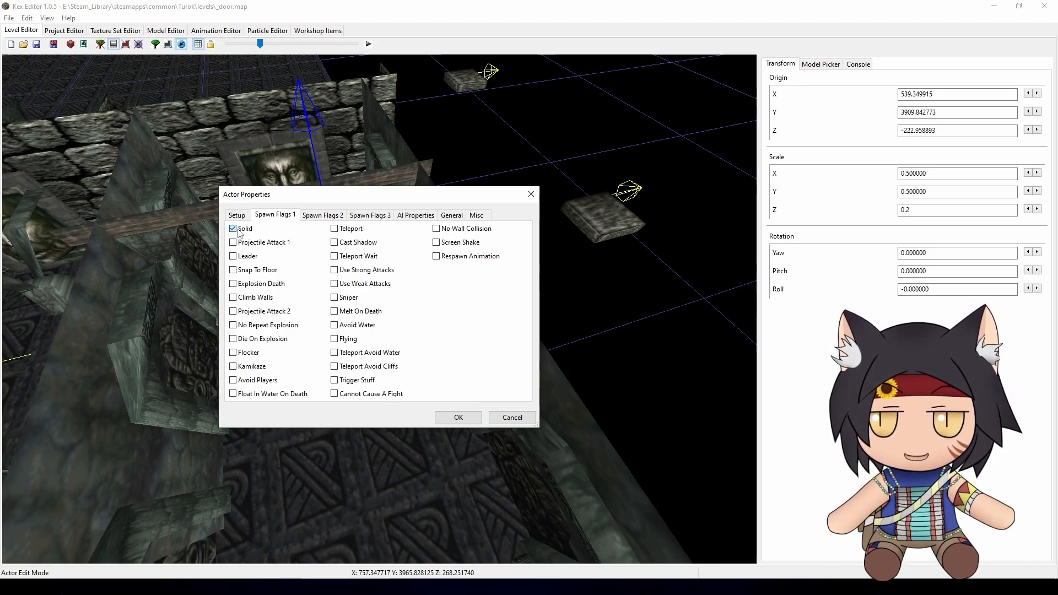
pyautogui.click(451, 216)
pyautogui.moveTo(396, 339); pyautogui.dragTo(350, 338)
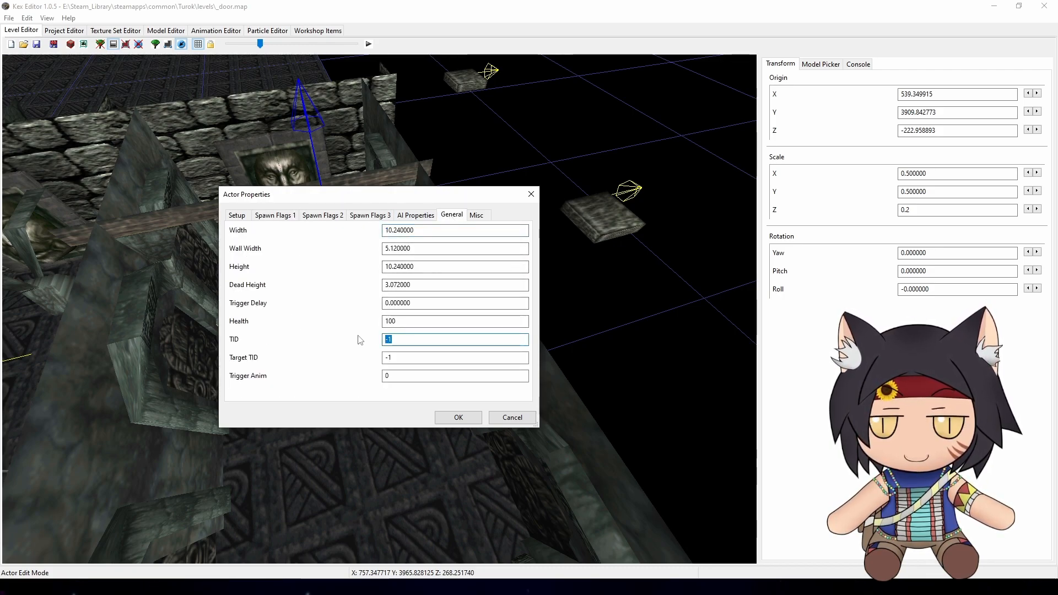
pyautogui.write('3')
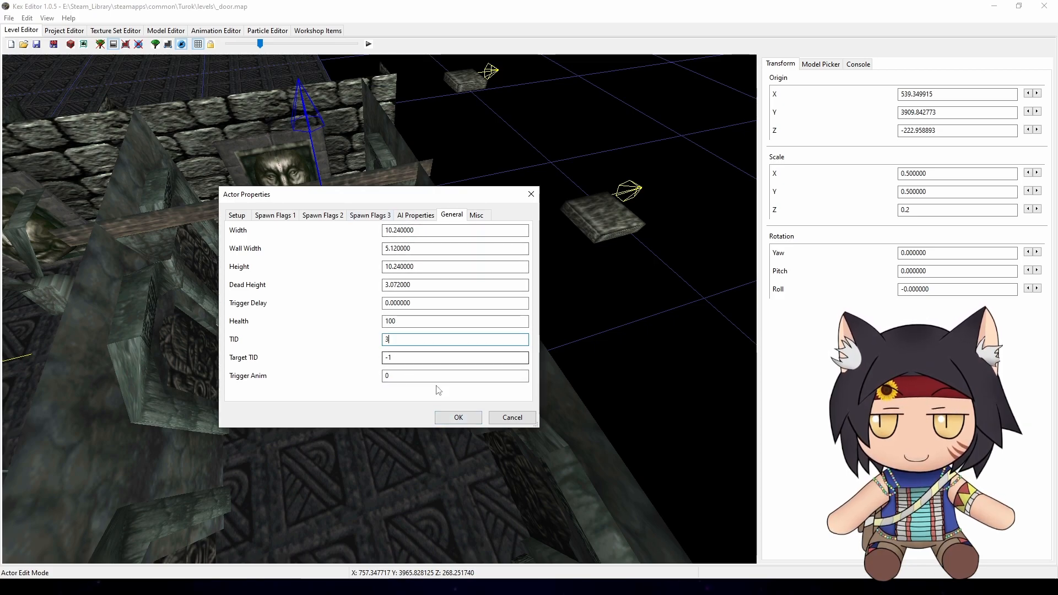
pyautogui.click(458, 417)
pyautogui.click(168, 44)
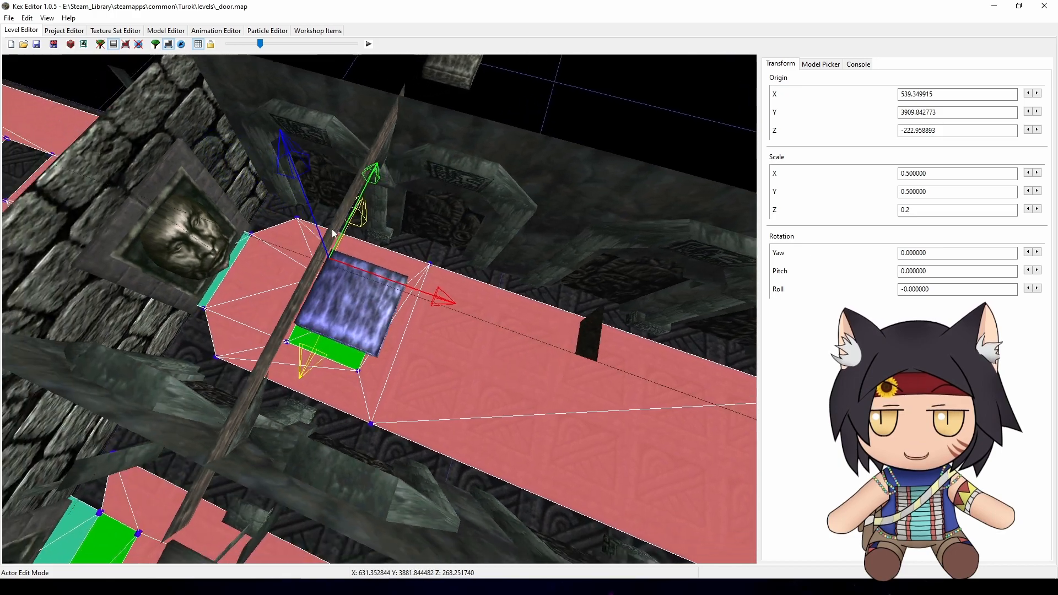
# - Move the mover platform to cover the square event sectors in front of the door, at about X 522, Y 3973
pyautogui.moveTo(332, 230); pyautogui.dragTo(388, 240, button='middle')
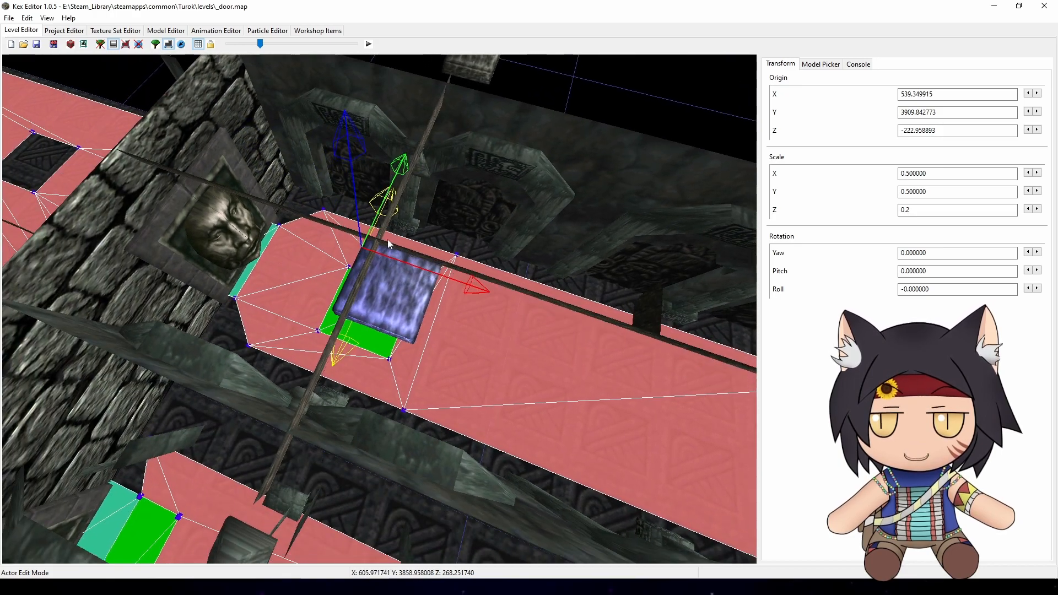
pyautogui.moveTo(467, 287); pyautogui.dragTo(436, 275)
pyautogui.moveTo(387, 158); pyautogui.dragTo(381, 170)
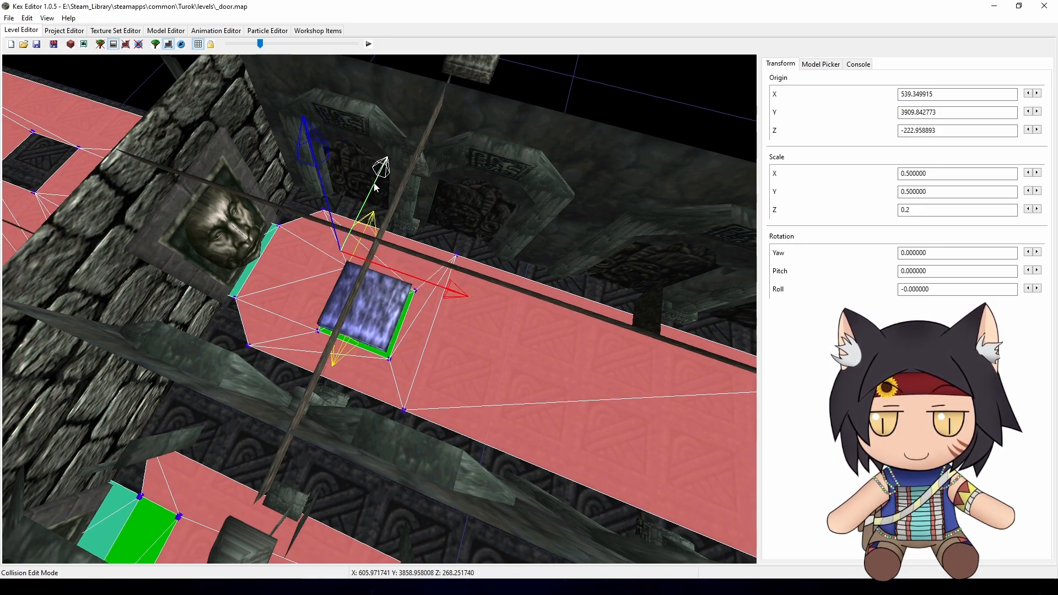
pyautogui.moveTo(360, 287); pyautogui.dragTo(365, 289, button='right')
pyautogui.moveTo(365, 289); pyautogui.dragTo(357, 306, button='middle')
pyautogui.moveTo(357, 306); pyautogui.dragTo(344, 331, button='right')
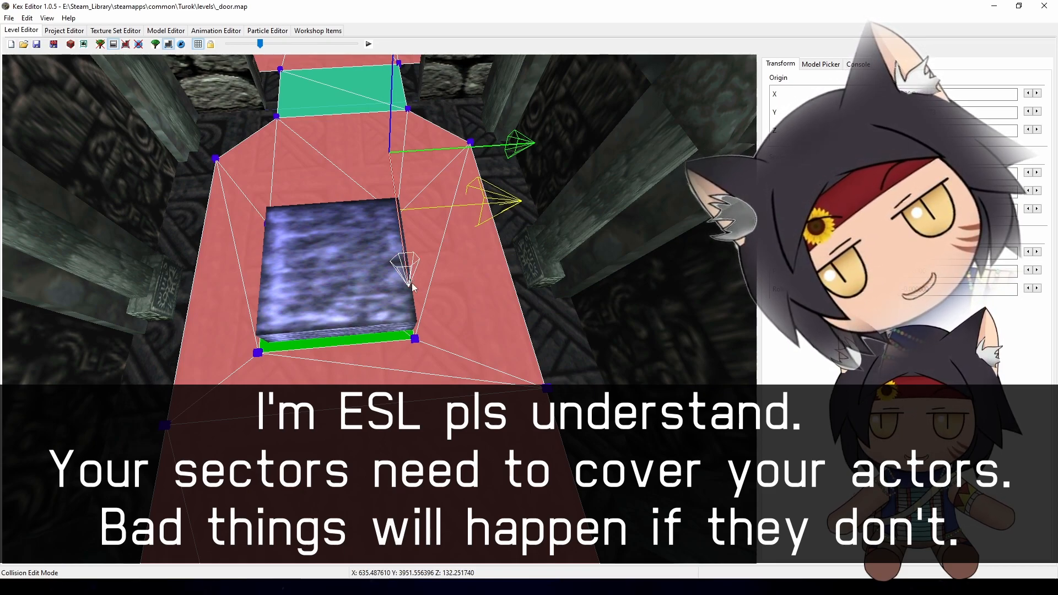
pyautogui.moveTo(520, 147); pyautogui.dragTo(516, 148)
pyautogui.moveTo(501, 300)
pyautogui.mouseDown(button='right')
pyautogui.moveTo(495, 336)
pyautogui.moveTo(451, 333)
pyautogui.moveTo(467, 285)
pyautogui.moveTo(498, 299)
pyautogui.mouseUp(button='right')
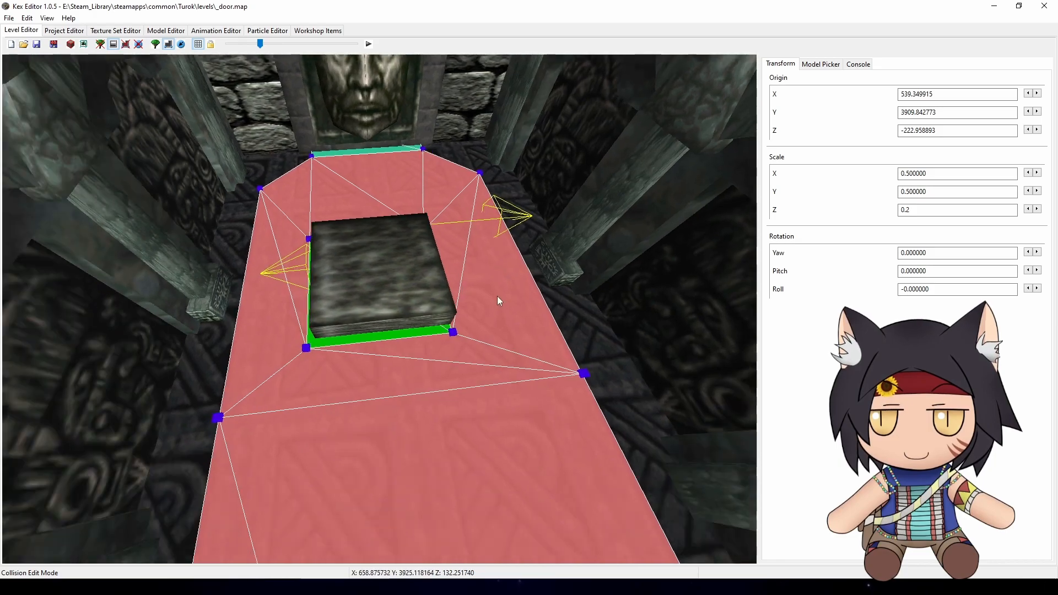
# - Return to actor editing and set the TID of the face-panel door behind the platform to 3, then deselect it
pyautogui.click(182, 45)
pyautogui.moveTo(360, 203); pyautogui.dragTo(397, 218, button='right')
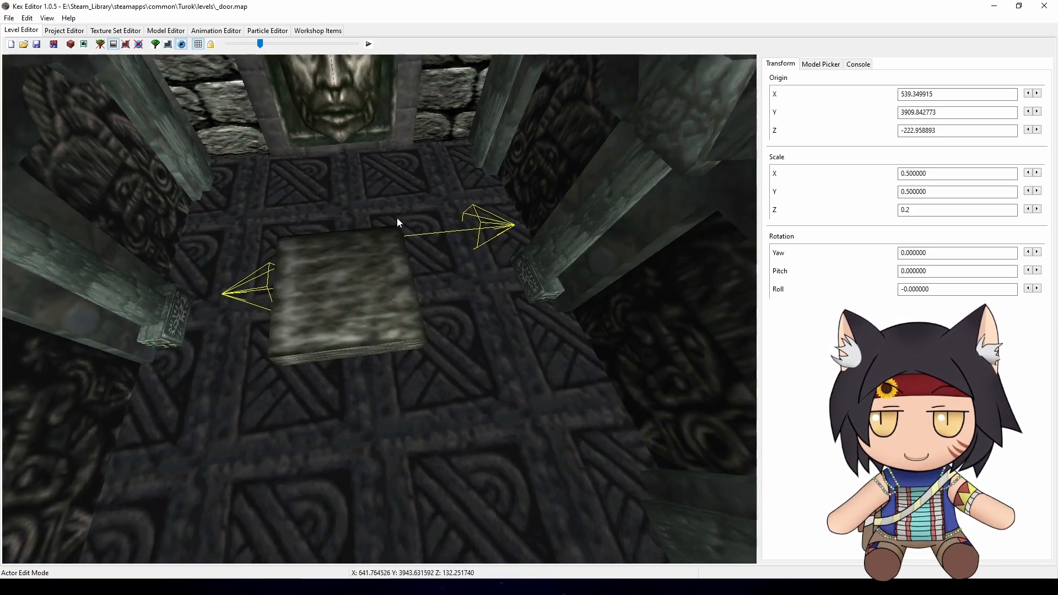
pyautogui.click(366, 117)
pyautogui.moveTo(399, 134); pyautogui.dragTo(371, 151, button='right')
pyautogui.rightClick(371, 150)
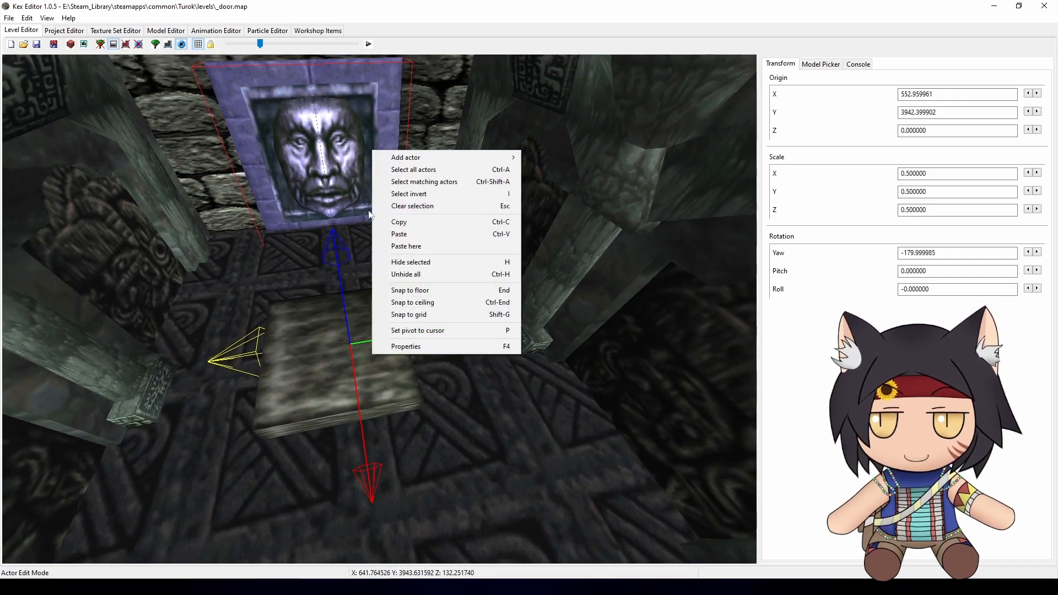
pyautogui.click(411, 347)
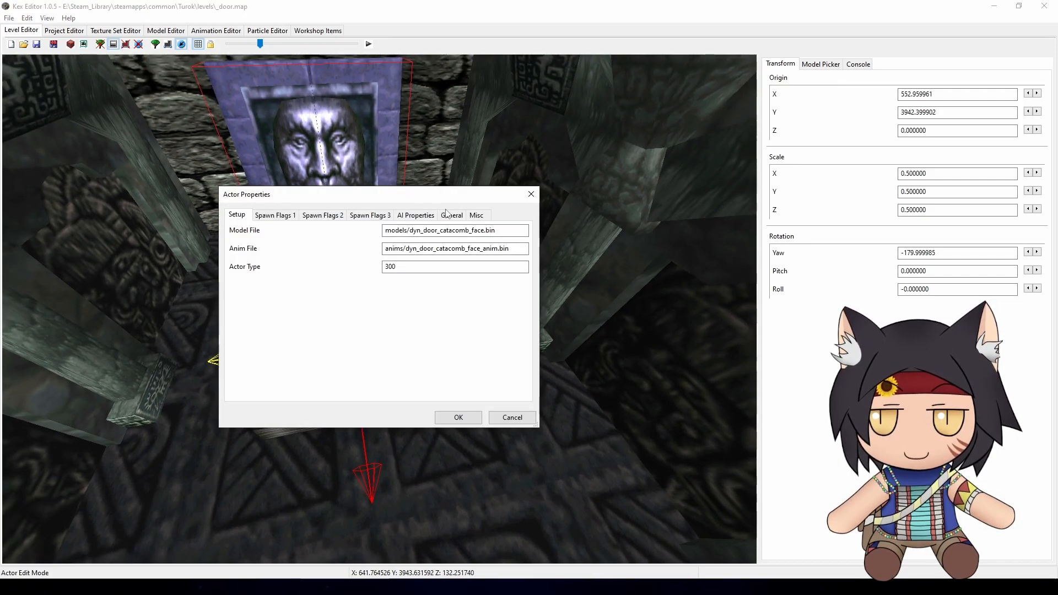
pyautogui.click(450, 215)
pyautogui.doubleClick(418, 339)
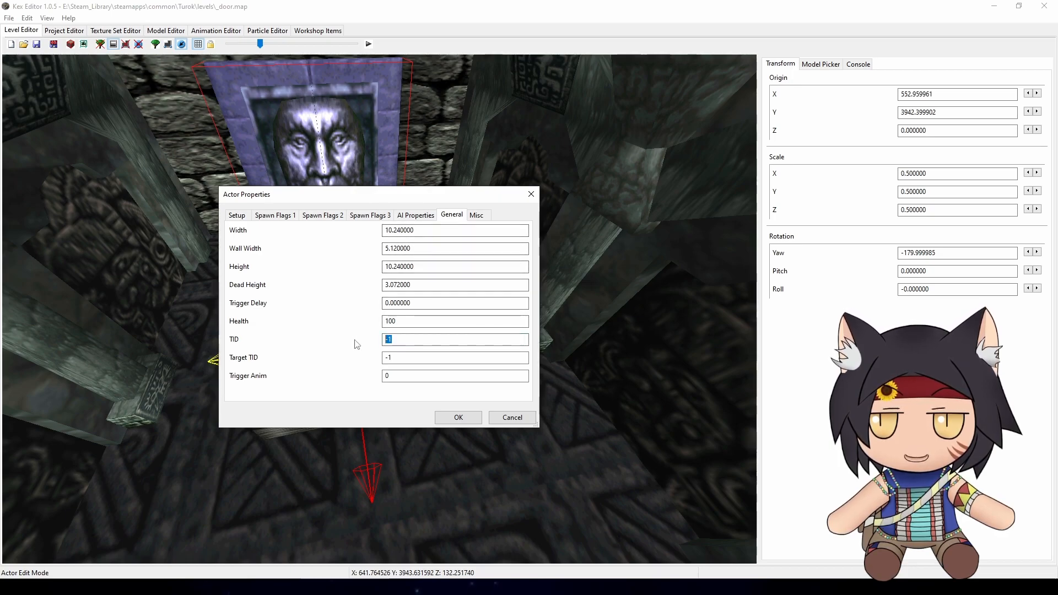
pyautogui.write('3')
pyautogui.click(459, 417)
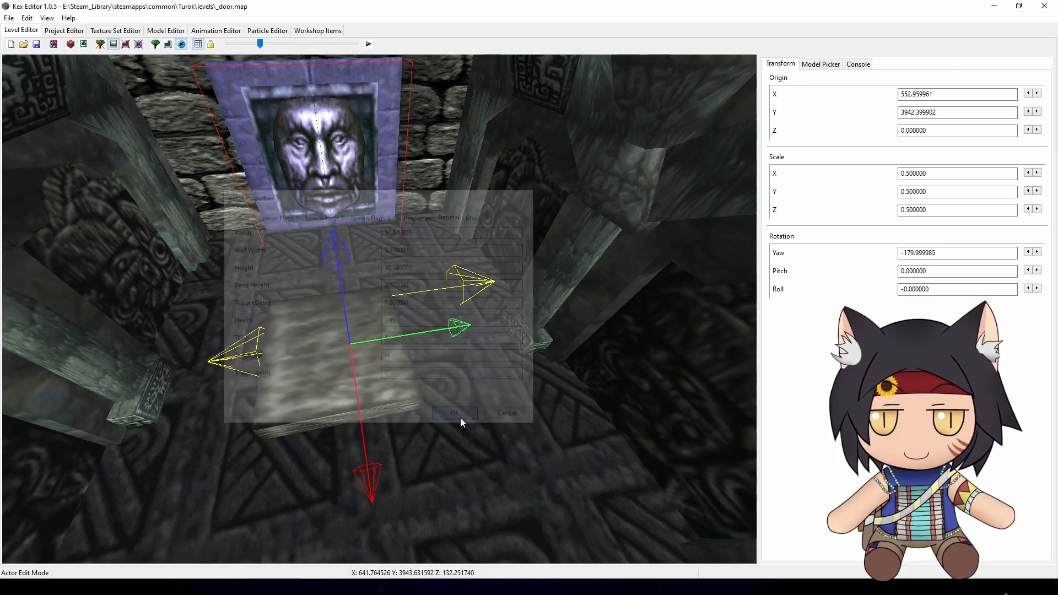
pyautogui.click(501, 421)
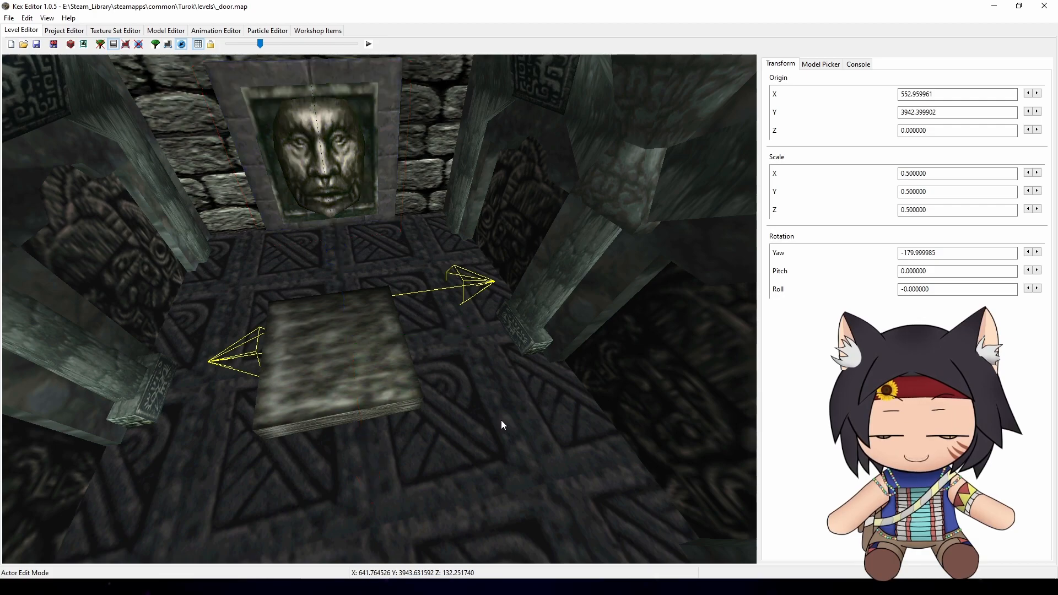
# - Save the level over _door.map and launch it in the game for testing
pyautogui.hotkey('ctrl', 's')
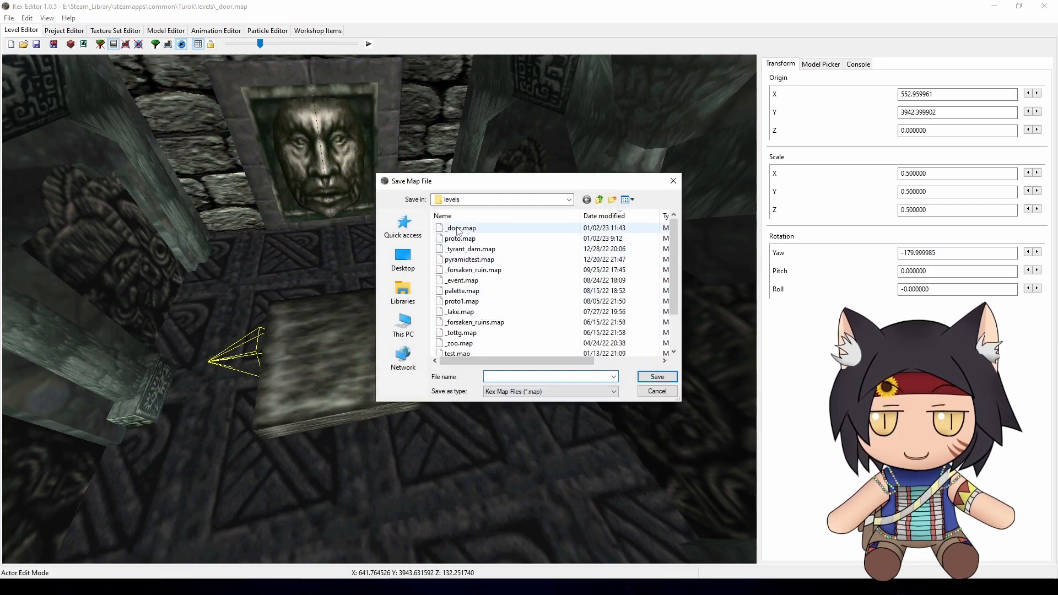
pyautogui.click(657, 377)
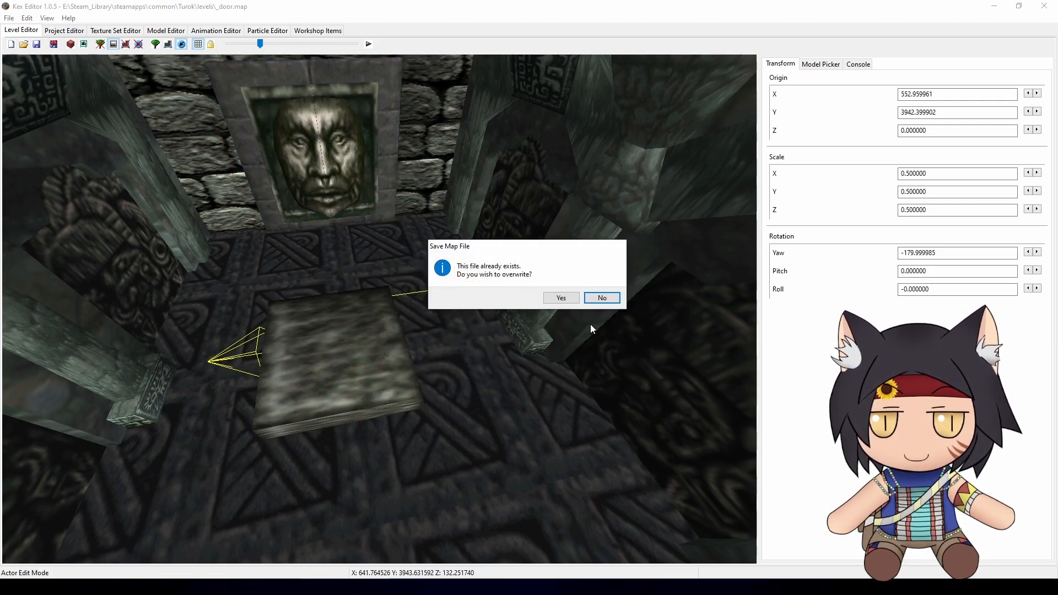
pyautogui.click(573, 298)
pyautogui.click(369, 44)
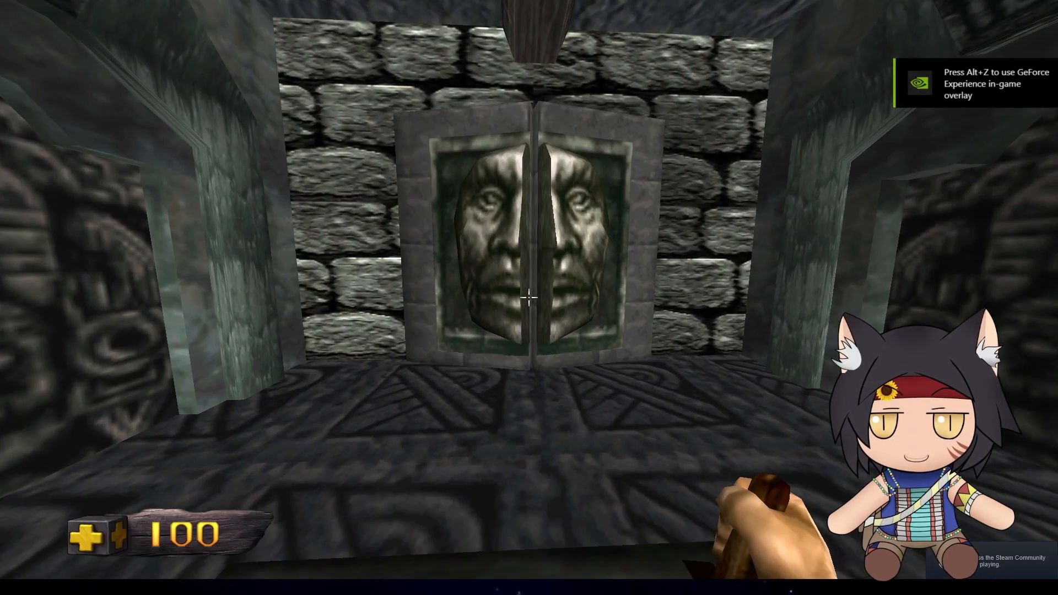
# - Walk through the opened face door and back around the platform to test the trigger, then quit the game
pyautogui.press('w')
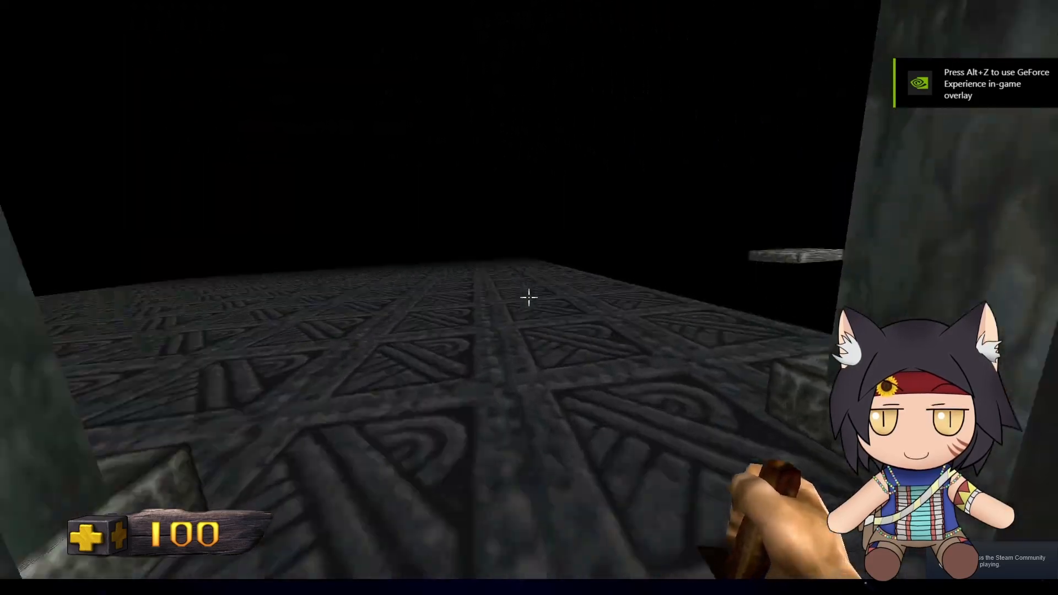
pyautogui.press('s')
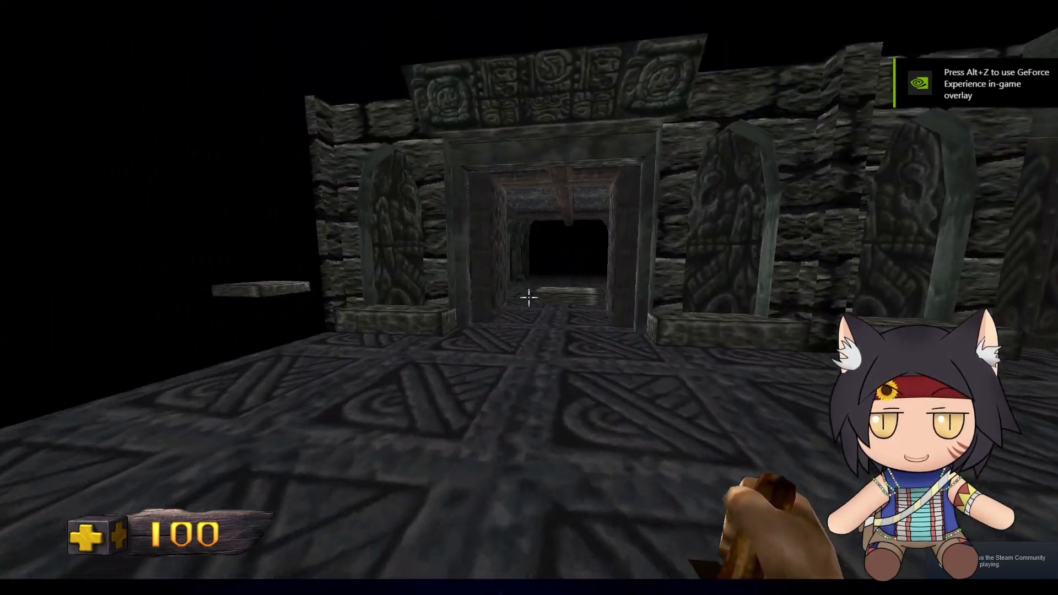
pyautogui.press('w')
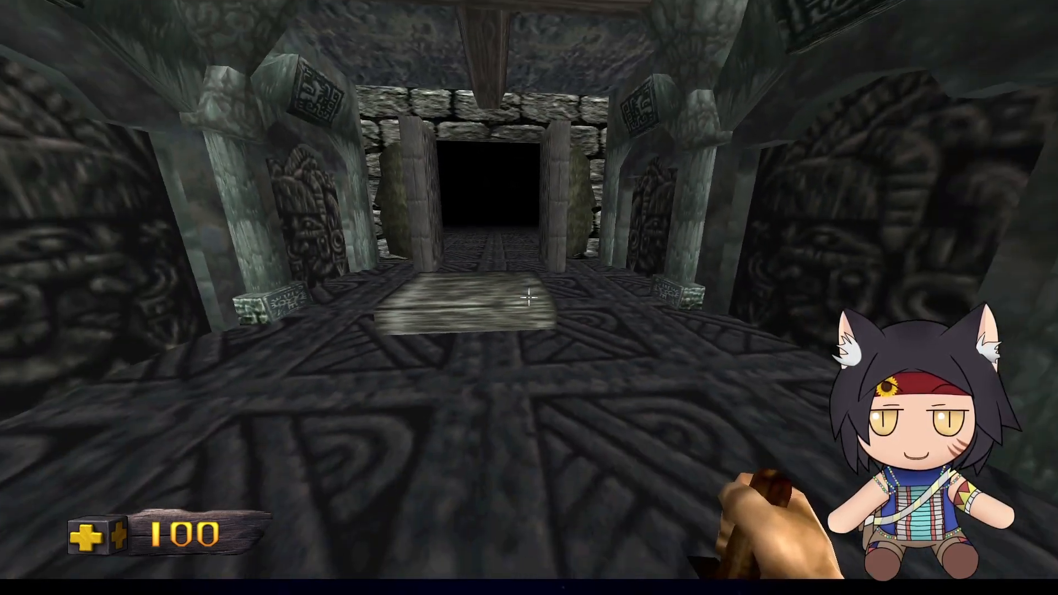
pyautogui.press('w')
pyautogui.press('s')
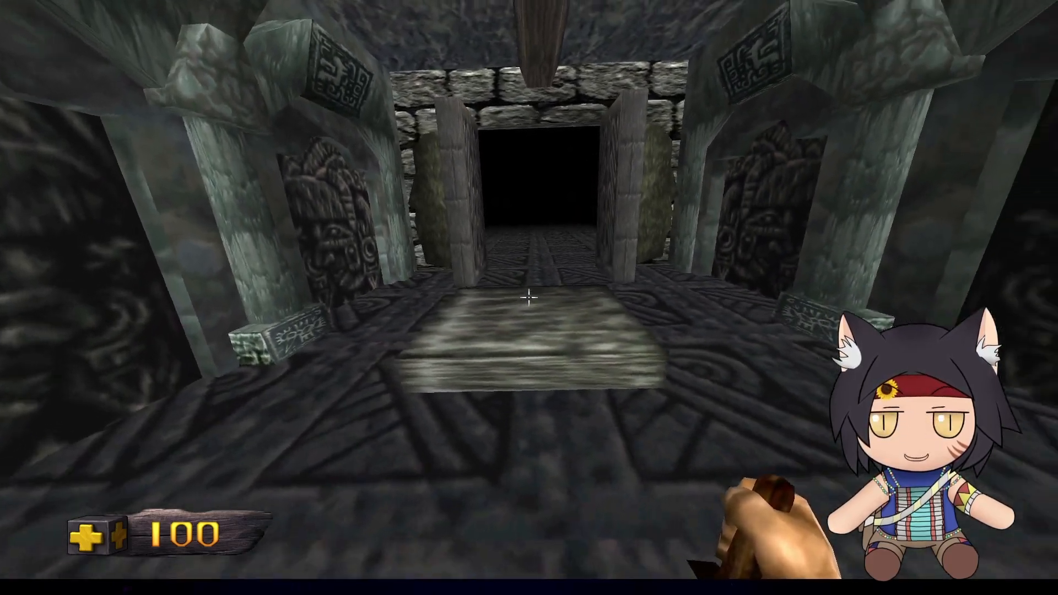
pyautogui.press('a')
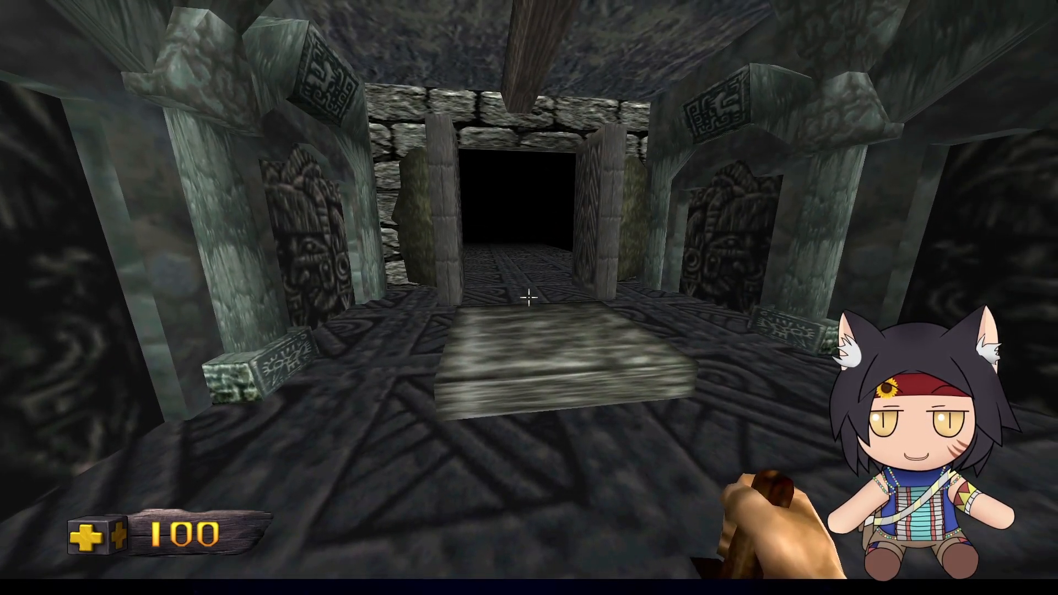
pyautogui.press('a')
pyautogui.press('Escape')
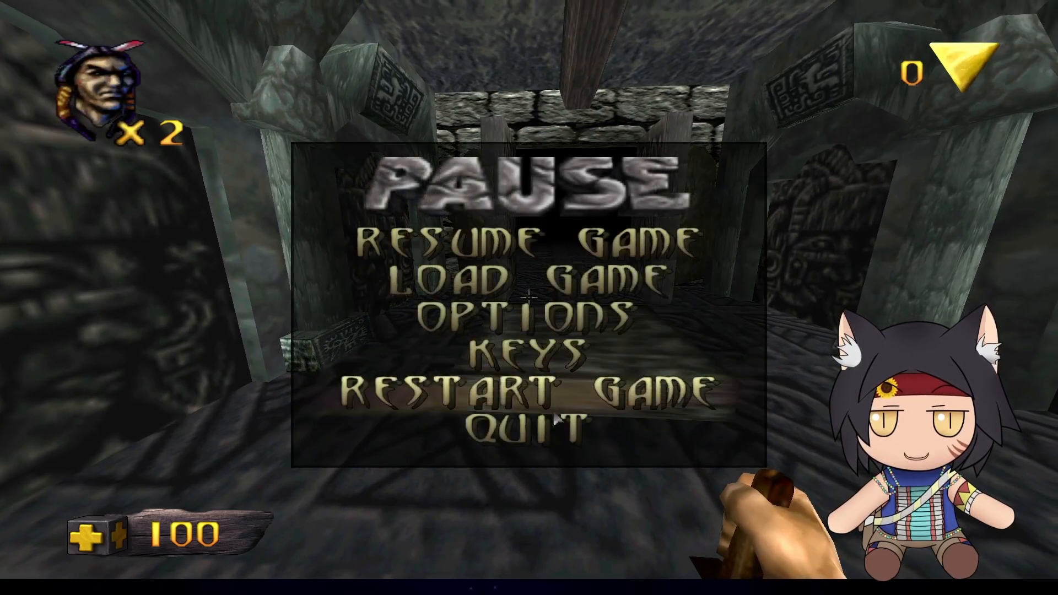
pyautogui.click(555, 418)
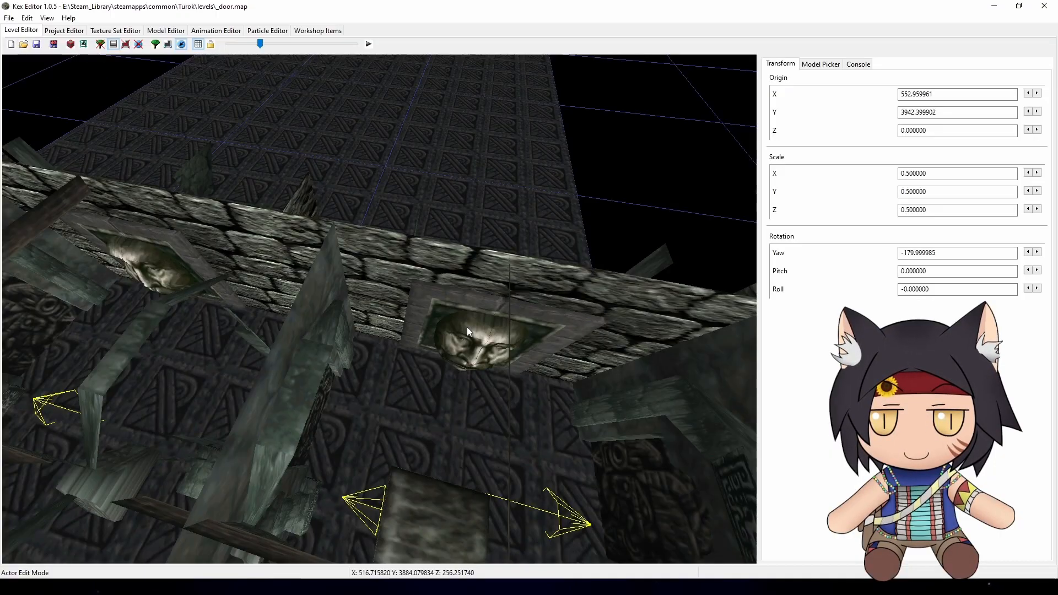
# - Set the Attack Chance of the face-panel door behind the platform to 2
pyautogui.moveTo(468, 326); pyautogui.dragTo(414, 297, button='middle')
pyautogui.moveTo(312, 301); pyautogui.dragTo(384, 320, button='middle')
pyautogui.click(397, 358)
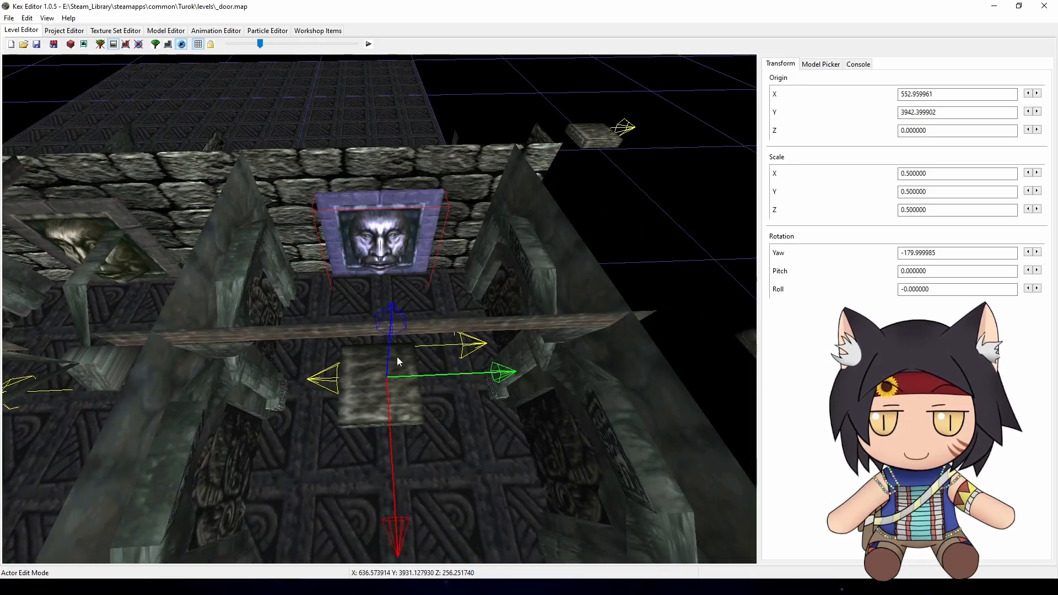
pyautogui.rightClick(397, 358)
pyautogui.click(424, 552)
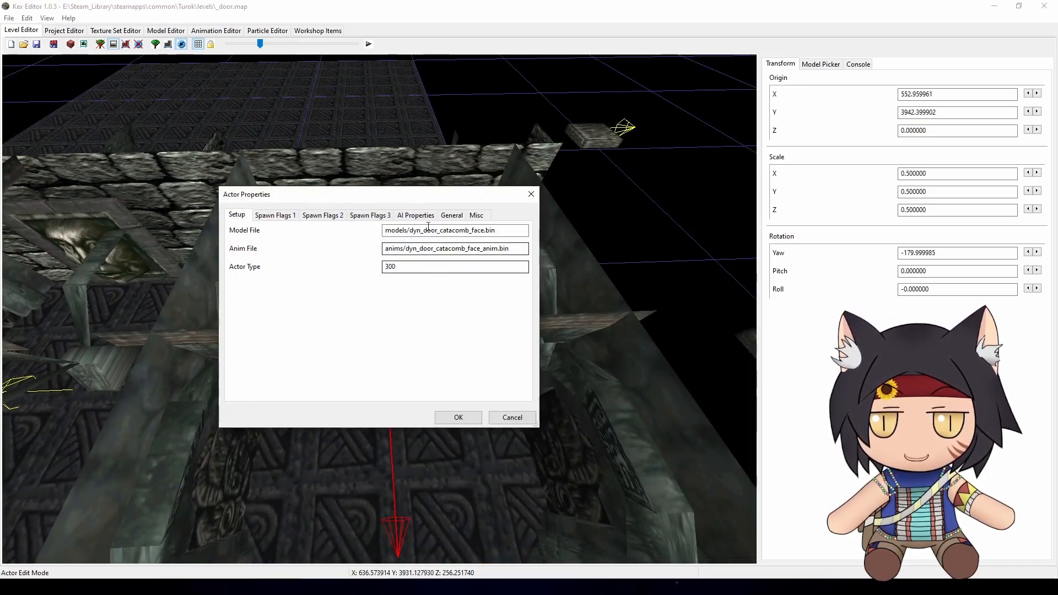
pyautogui.click(416, 214)
pyautogui.moveTo(408, 376); pyautogui.dragTo(361, 374)
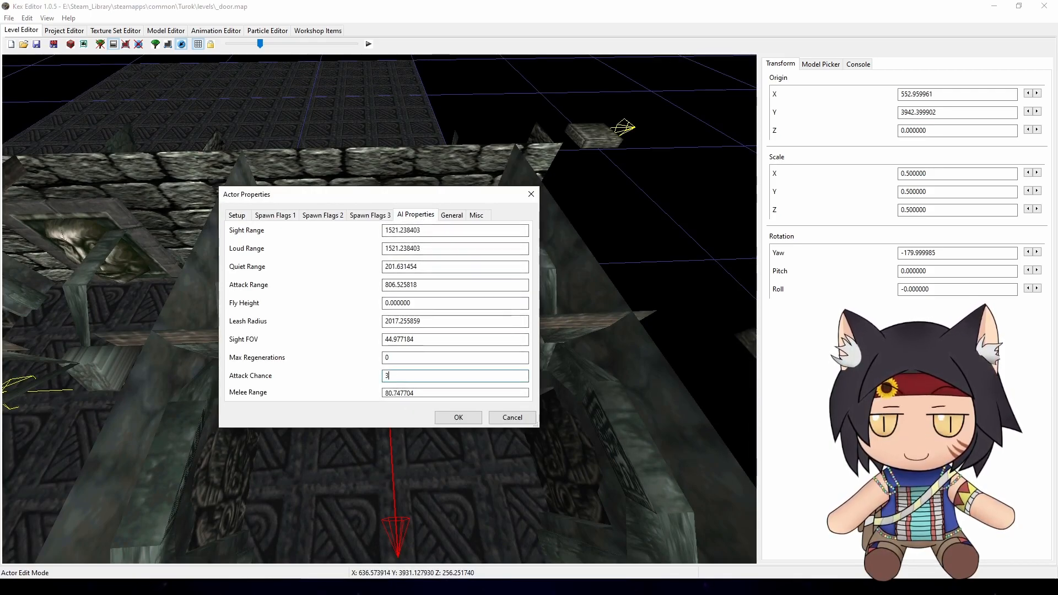
pyautogui.write('2')
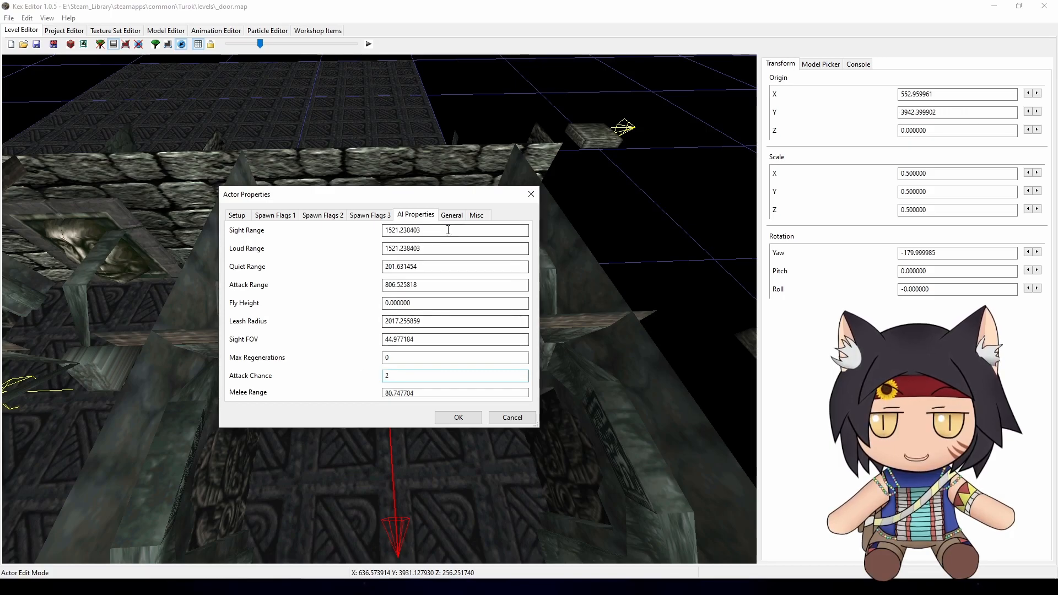
# - Set the same face-panel door's Health to 2 and apply its actor properties
pyautogui.click(452, 214)
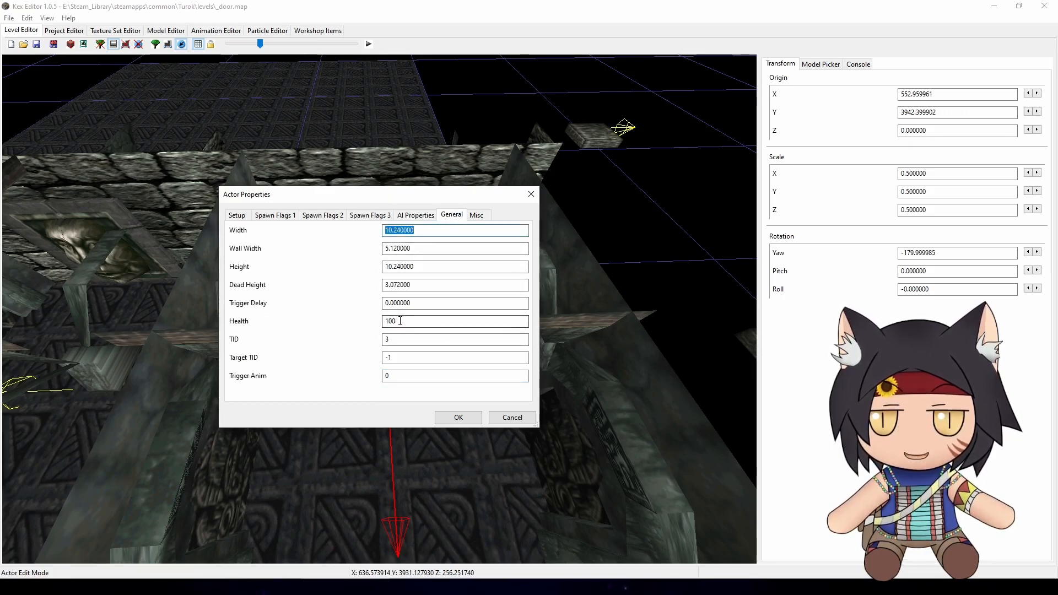
pyautogui.moveTo(397, 321); pyautogui.dragTo(374, 326)
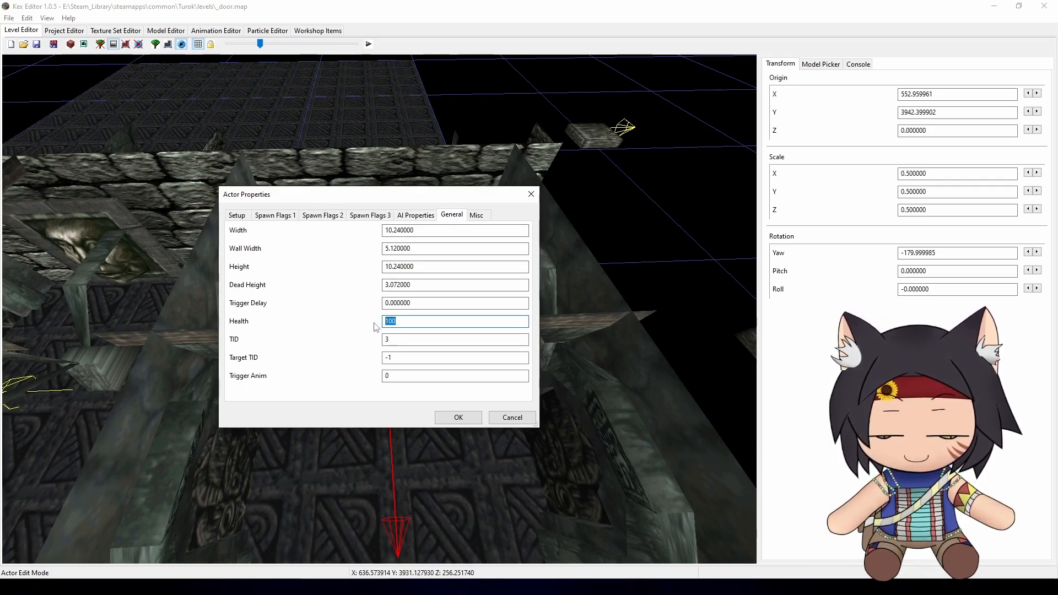
pyautogui.write('2')
pyautogui.click(457, 418)
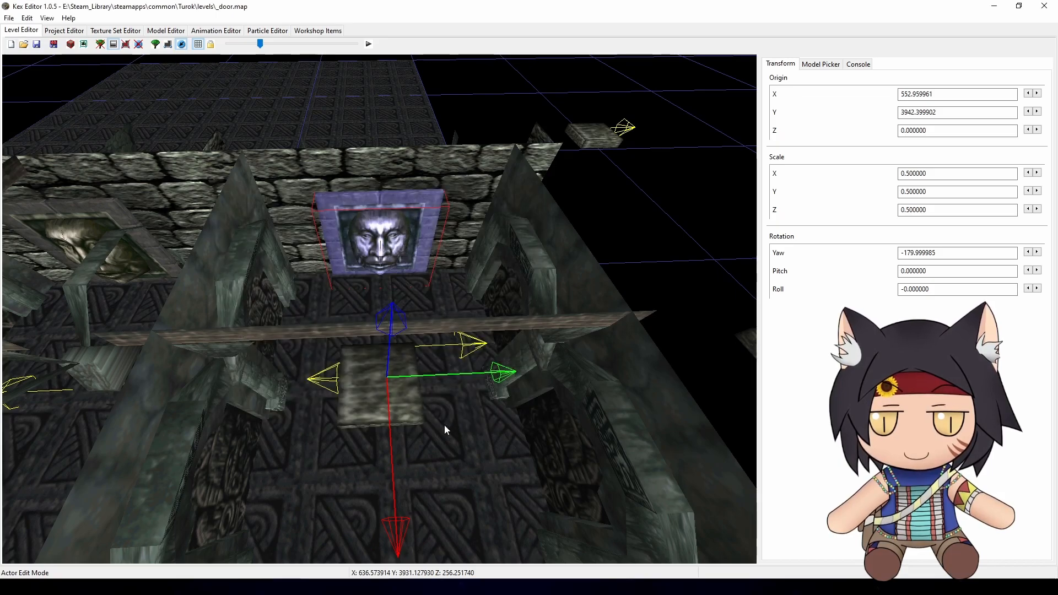
# - Select the floor platform mover in front of the door and set its Attack Chance to 2
pyautogui.click(421, 392)
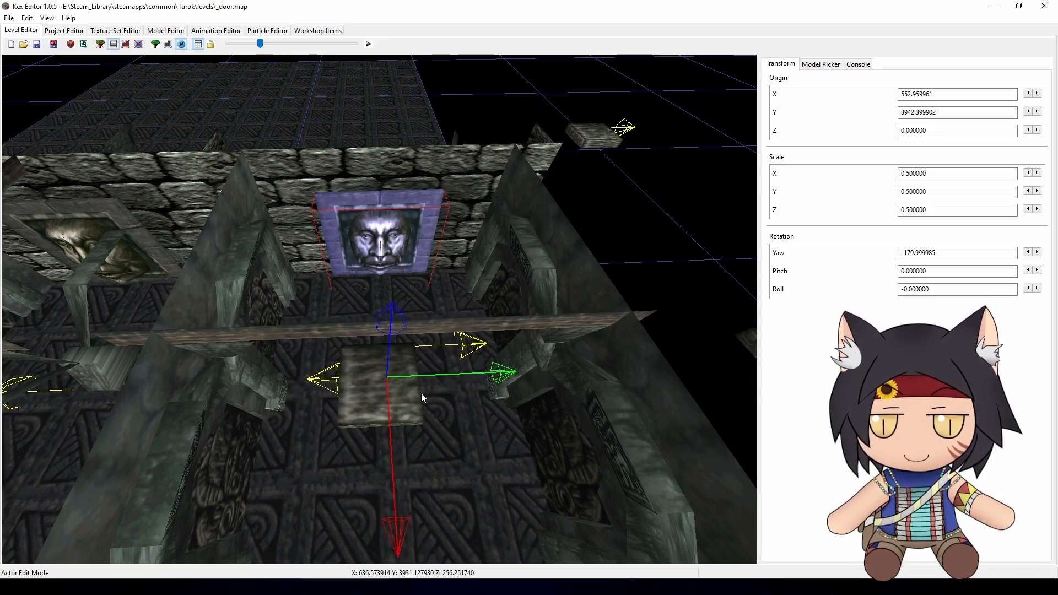
pyautogui.click(476, 344)
pyautogui.click(410, 381)
pyautogui.moveTo(551, 431); pyautogui.dragTo(540, 436, button='right')
pyautogui.rightClick(403, 372)
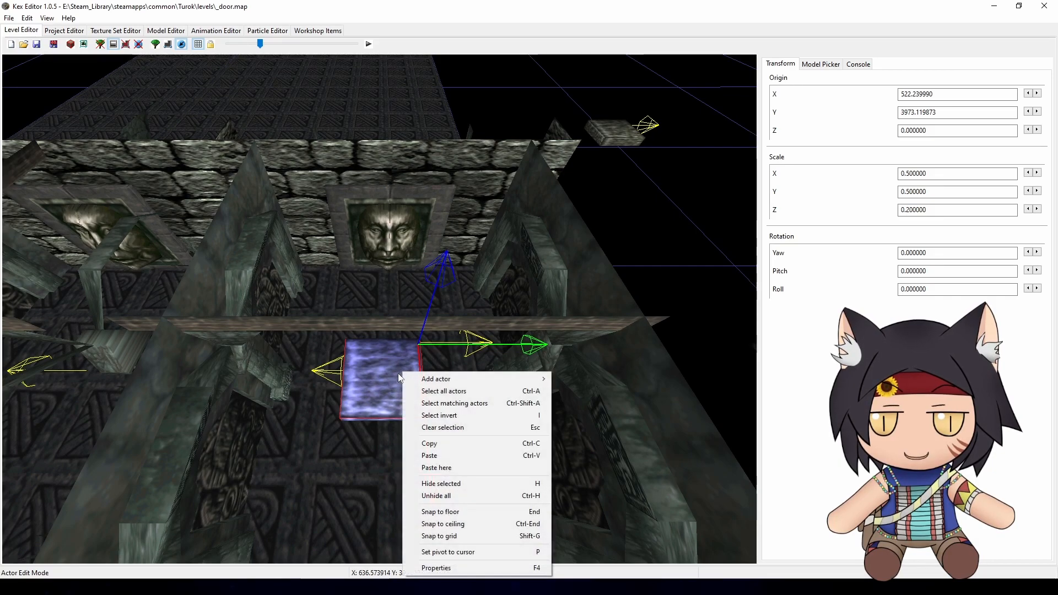
pyautogui.click(435, 567)
pyautogui.click(415, 215)
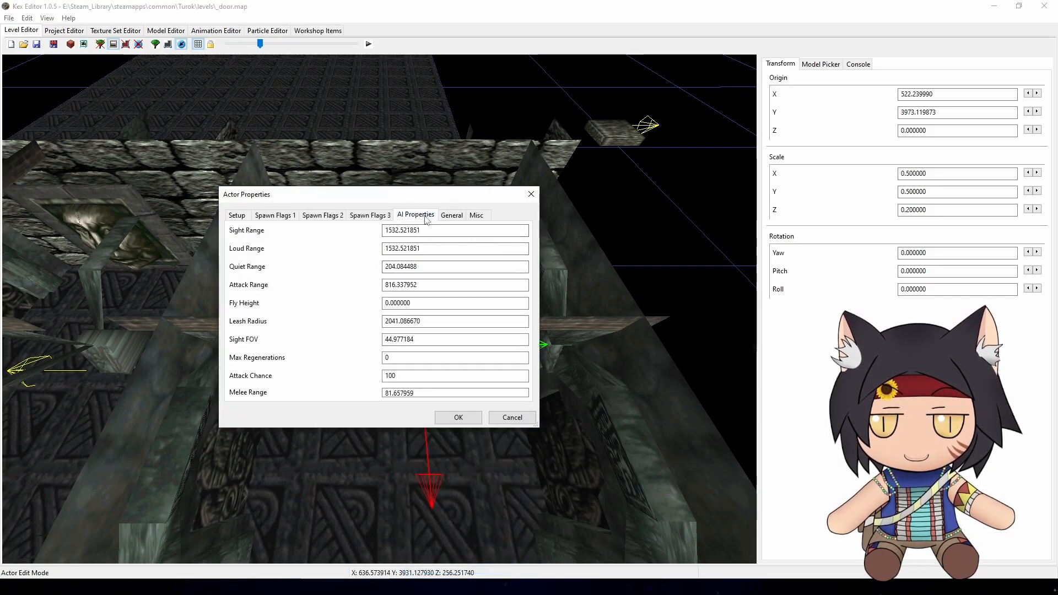
pyautogui.doubleClick(409, 375)
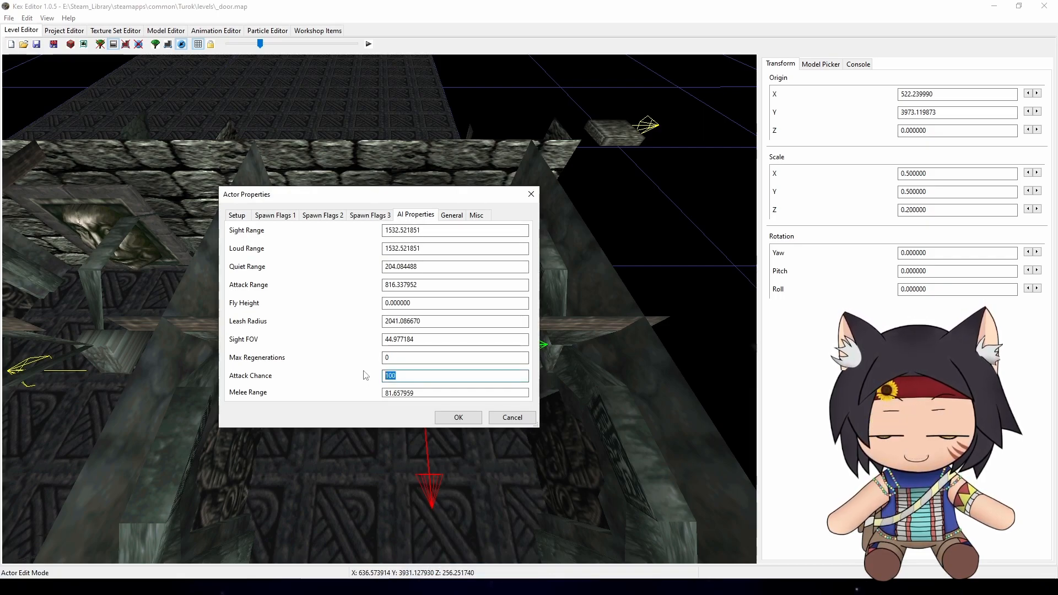
pyautogui.write('2')
# - Set the floor platform's Health to 2, apply its actor properties and deselect it
pyautogui.hotkey('ctrl', 'Tab')
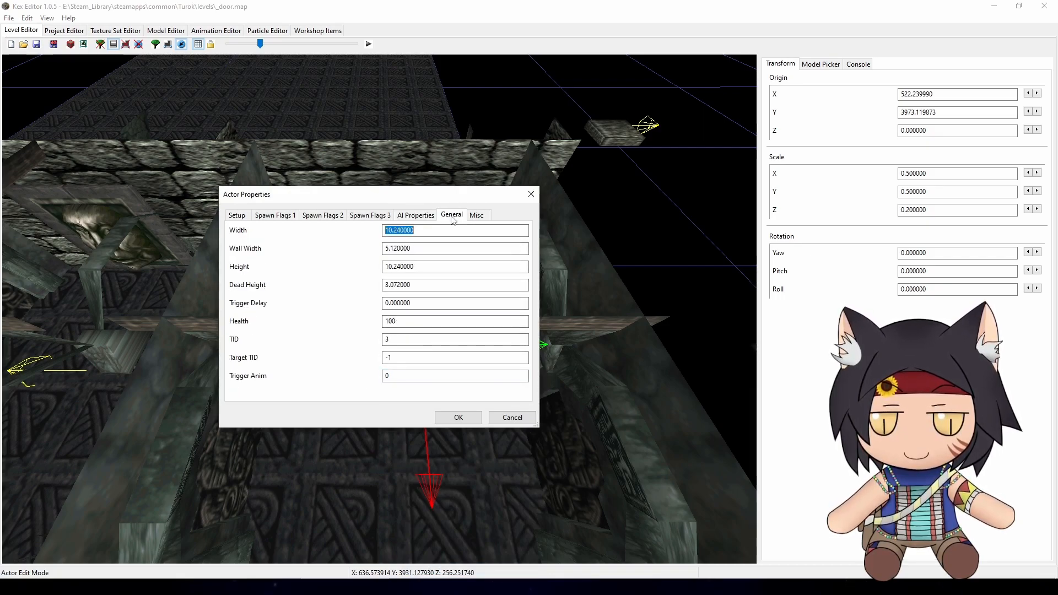
pyautogui.doubleClick(391, 321)
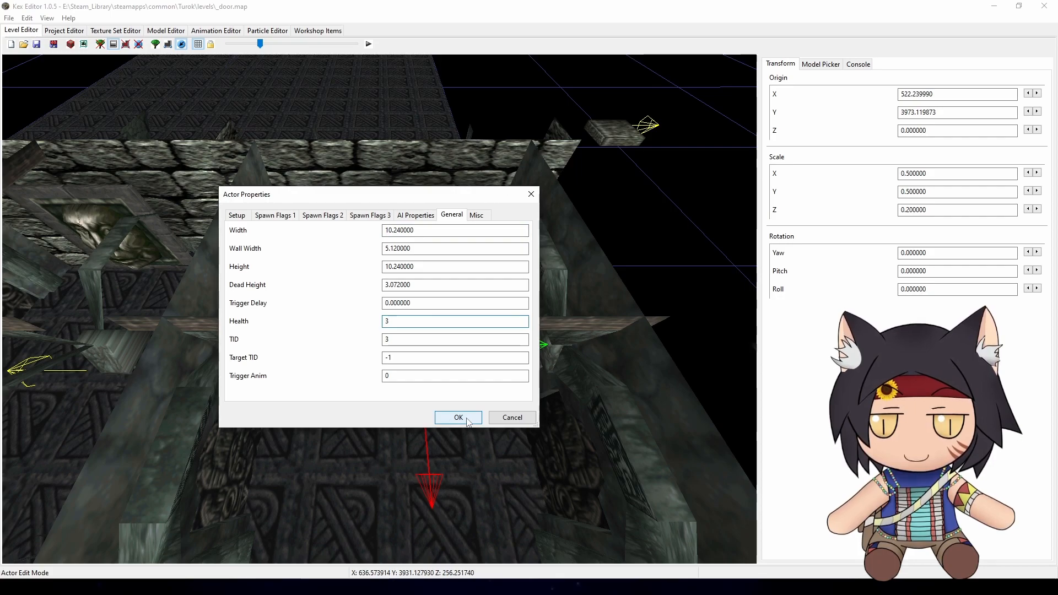
pyautogui.press('BackSpace')
pyautogui.write('2')
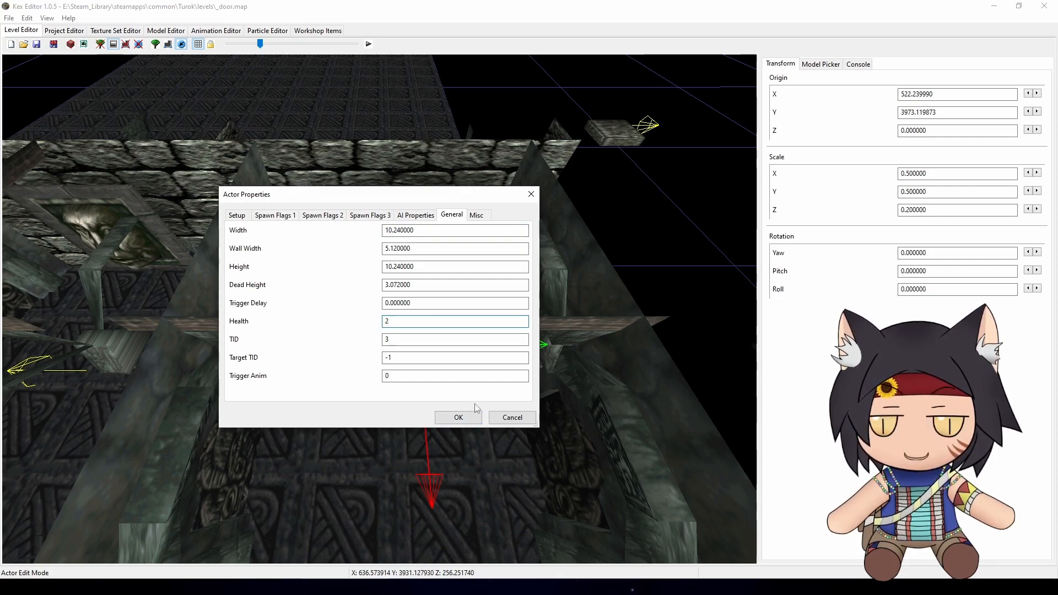
pyautogui.click(467, 417)
pyautogui.moveTo(460, 389); pyautogui.dragTo(431, 374, button='right')
pyautogui.click(374, 291)
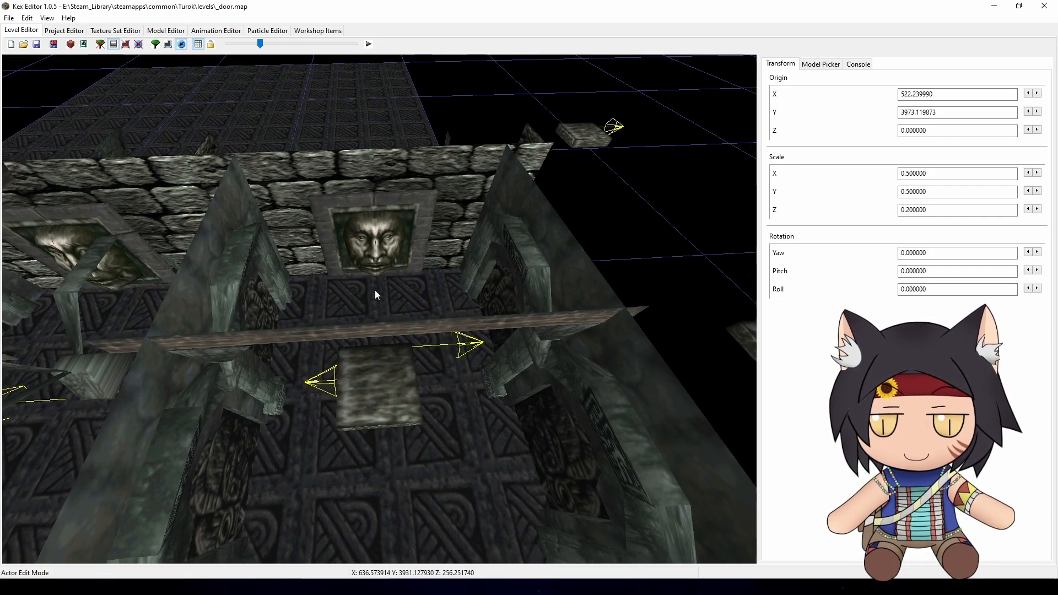
# - Check the general actor properties of the face-panel door behind the floor platform, then close them
pyautogui.click(375, 295)
pyautogui.rightClick(367, 413)
pyautogui.click(408, 402)
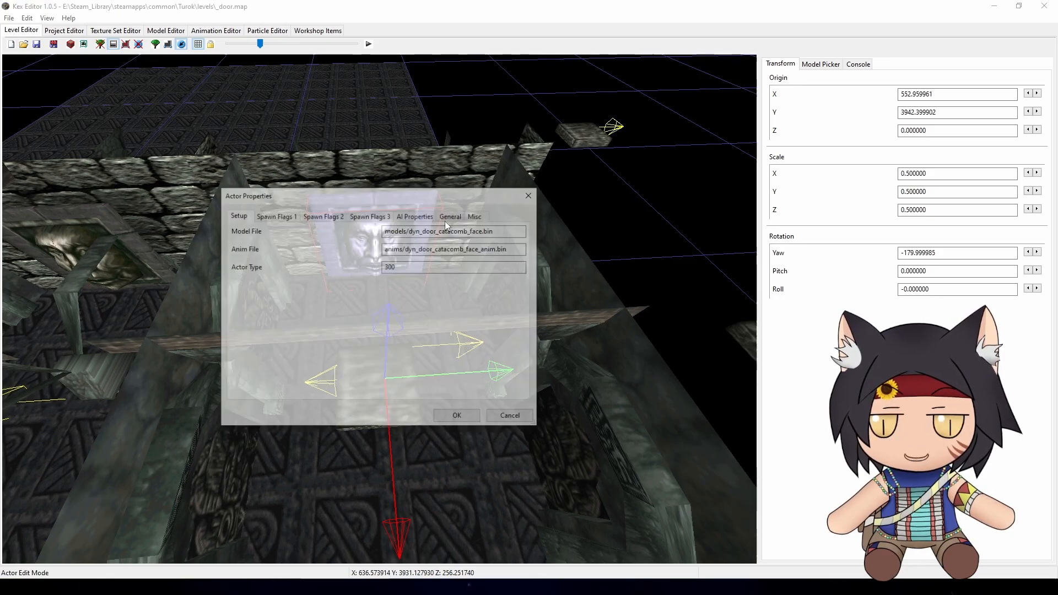
pyautogui.click(455, 219)
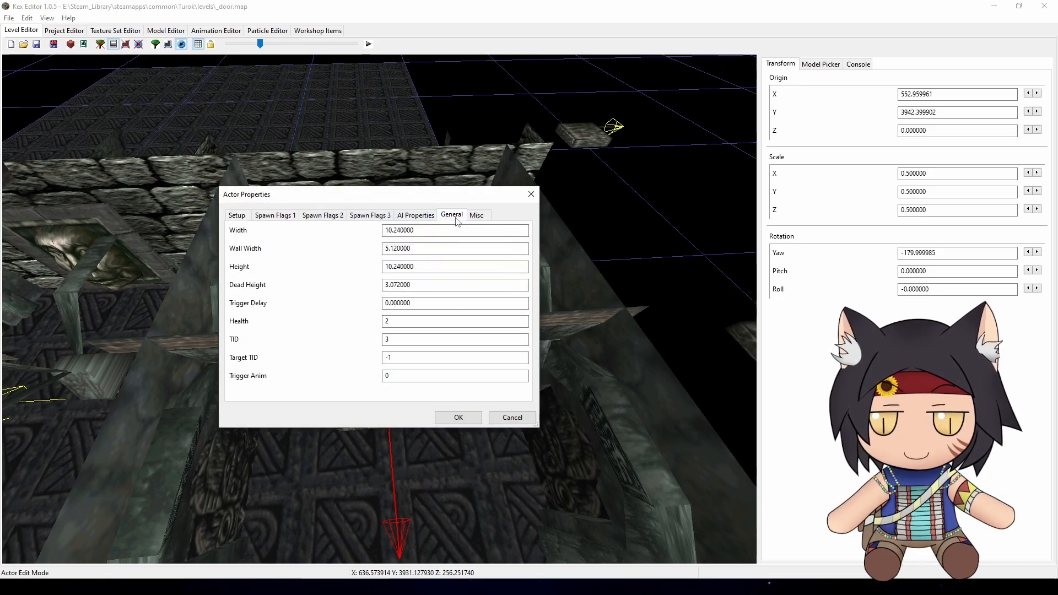
pyautogui.click(469, 418)
pyautogui.click(491, 426)
pyautogui.moveTo(497, 425); pyautogui.dragTo(496, 425, button='right')
pyautogui.moveTo(496, 424); pyautogui.dragTo(496, 428)
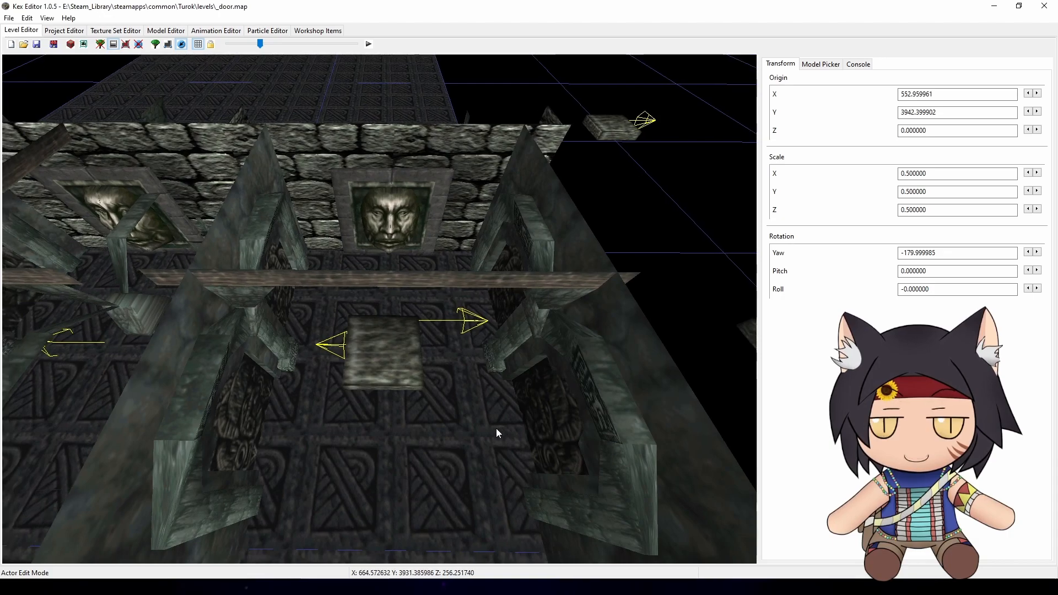
# - Save the map over the existing _door.map file
pyautogui.moveTo(496, 395); pyautogui.dragTo(492, 395, button='right')
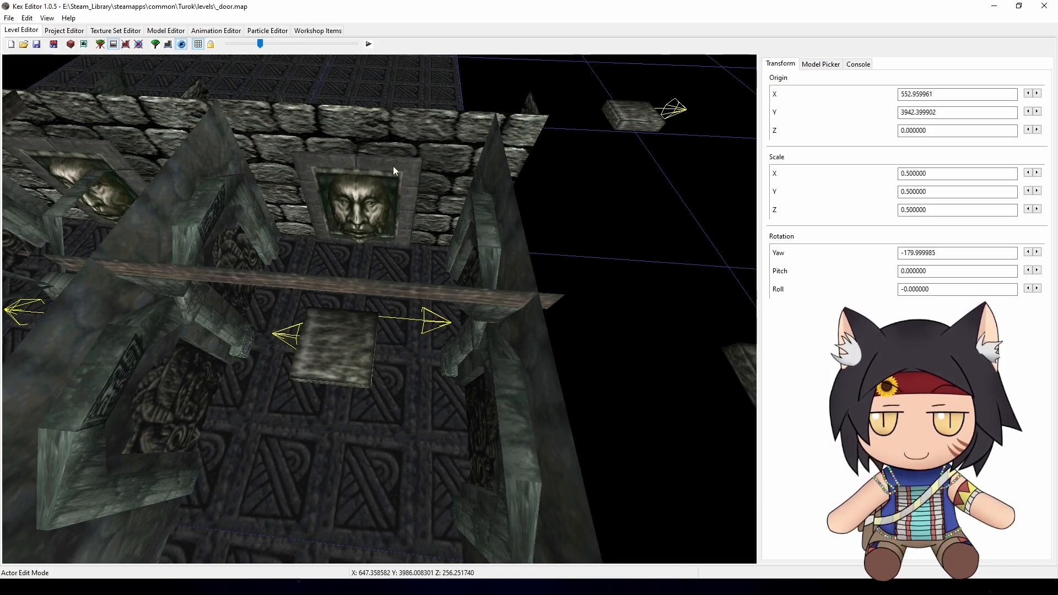
pyautogui.moveTo(338, 295); pyautogui.dragTo(351, 299, button='right')
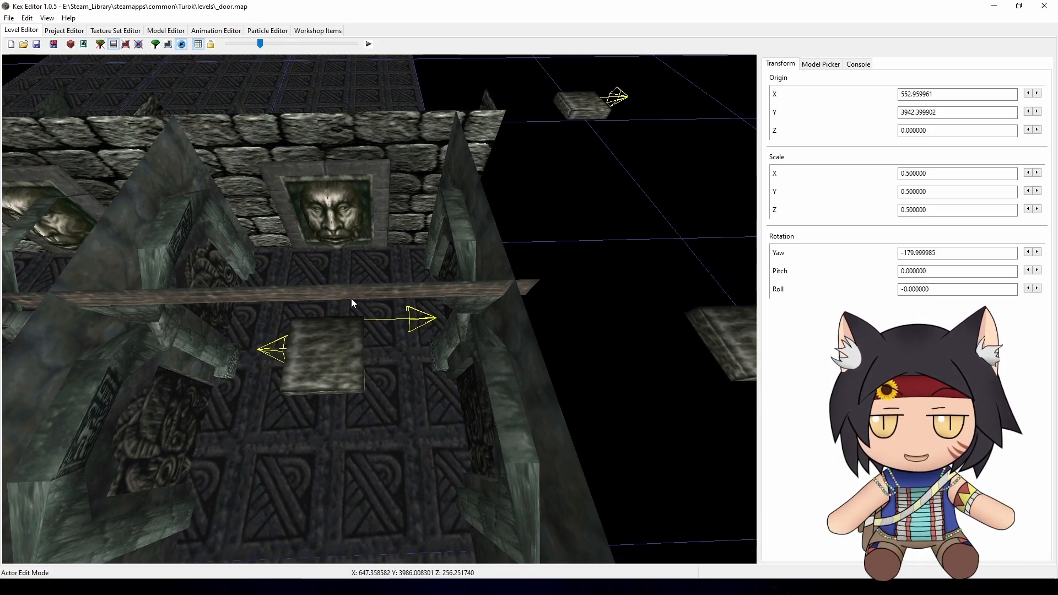
pyautogui.moveTo(351, 299); pyautogui.dragTo(353, 308)
pyautogui.moveTo(363, 336); pyautogui.dragTo(388, 345, button='right')
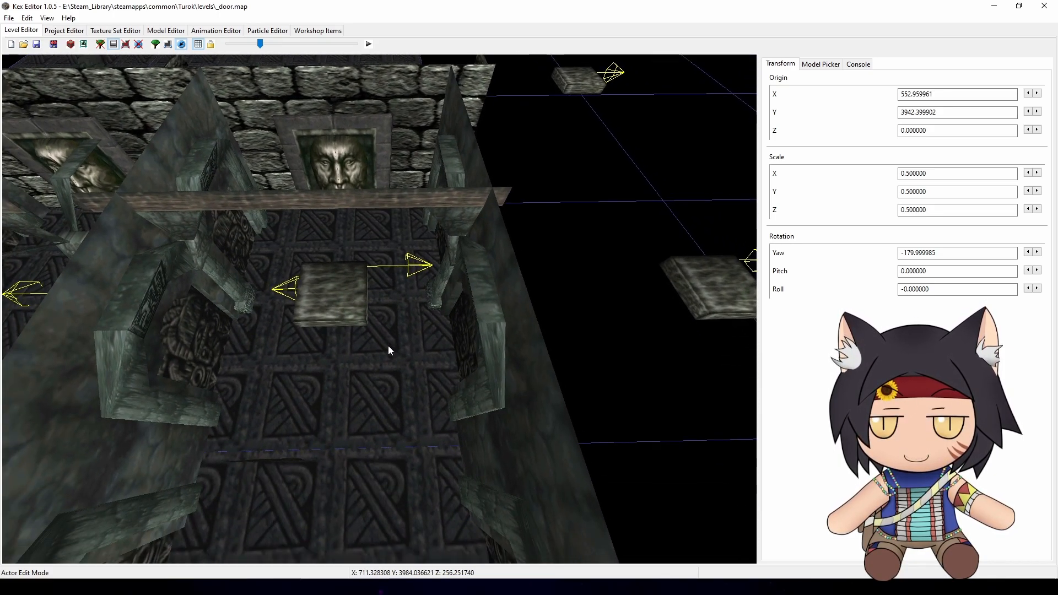
pyautogui.click(36, 45)
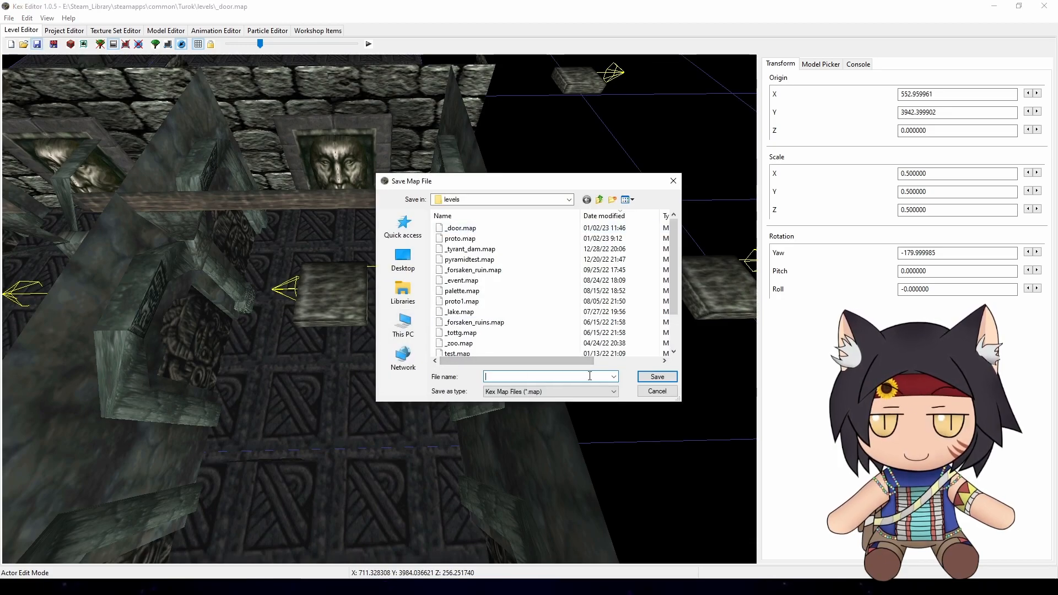
pyautogui.click(461, 228)
pyautogui.click(657, 377)
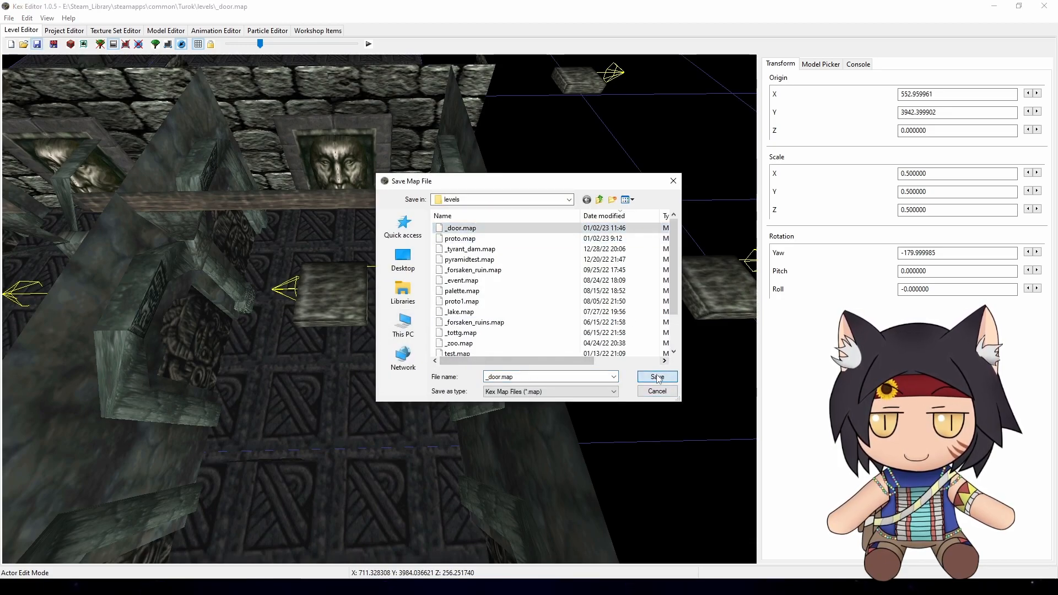
pyautogui.click(561, 297)
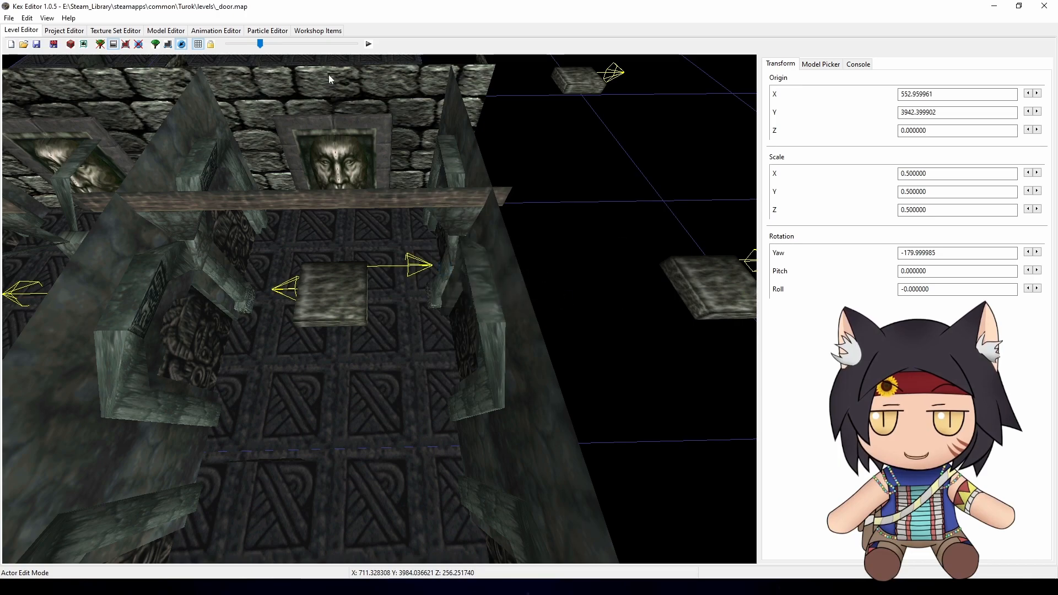
# - Launch the level in the game and test the face-panel and wooden doors around the floor platform
pyautogui.click(369, 44)
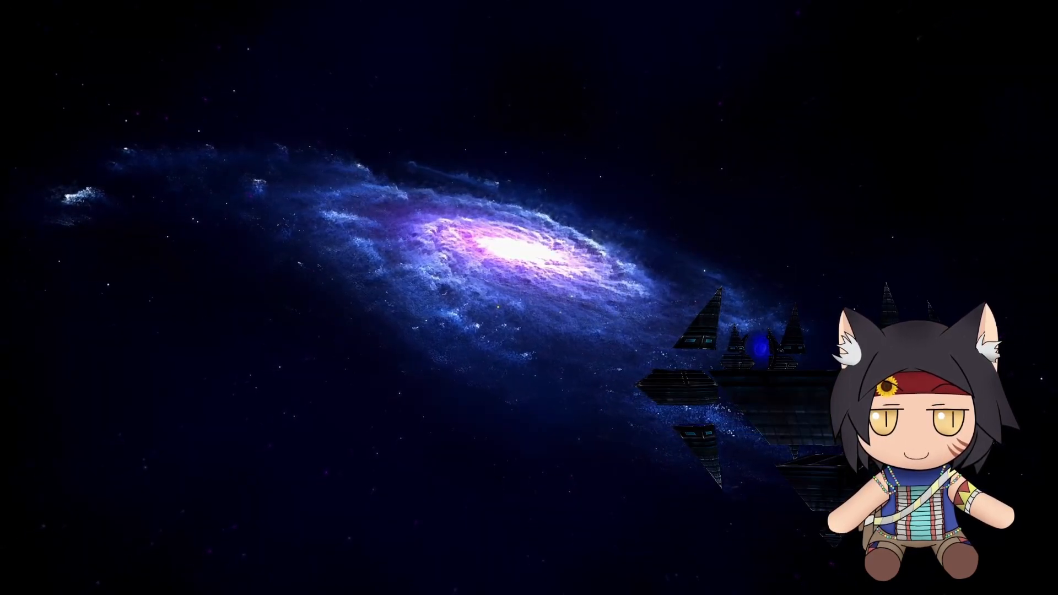
pyautogui.press('w')
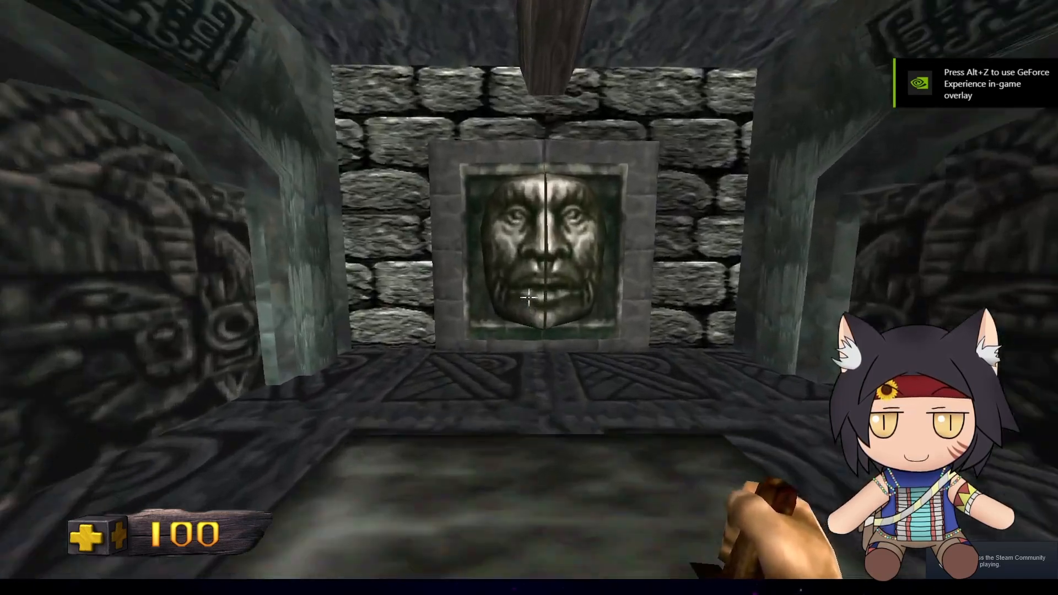
pyautogui.press('w')
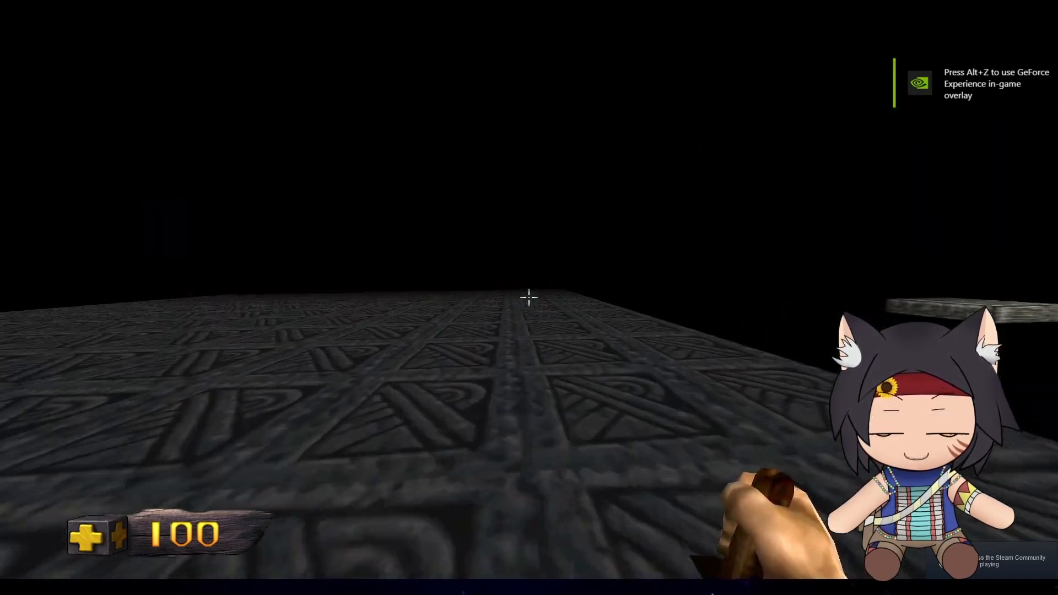
pyautogui.press('a')
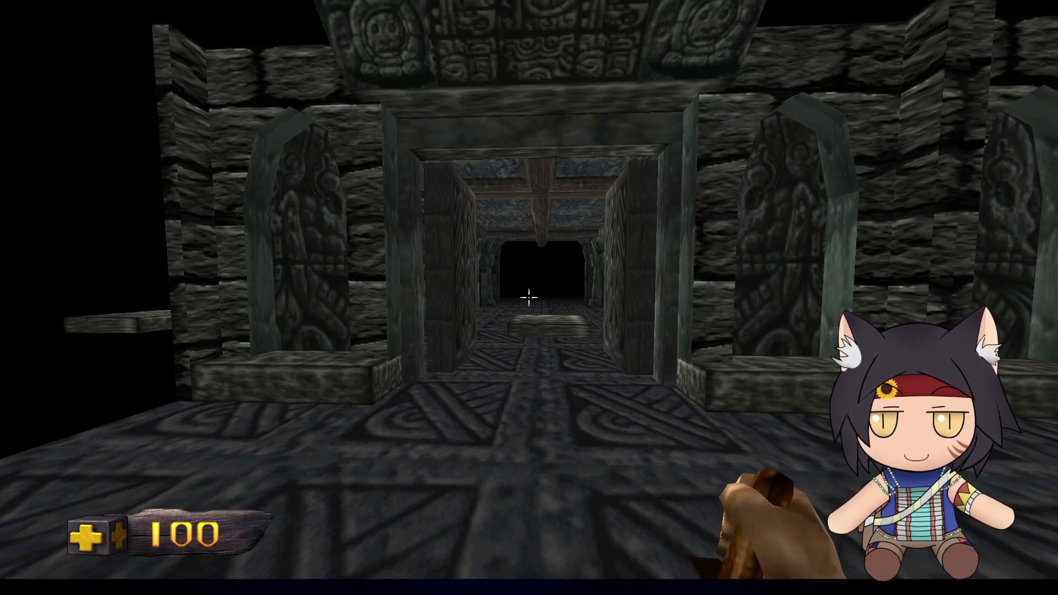
pyautogui.press('s')
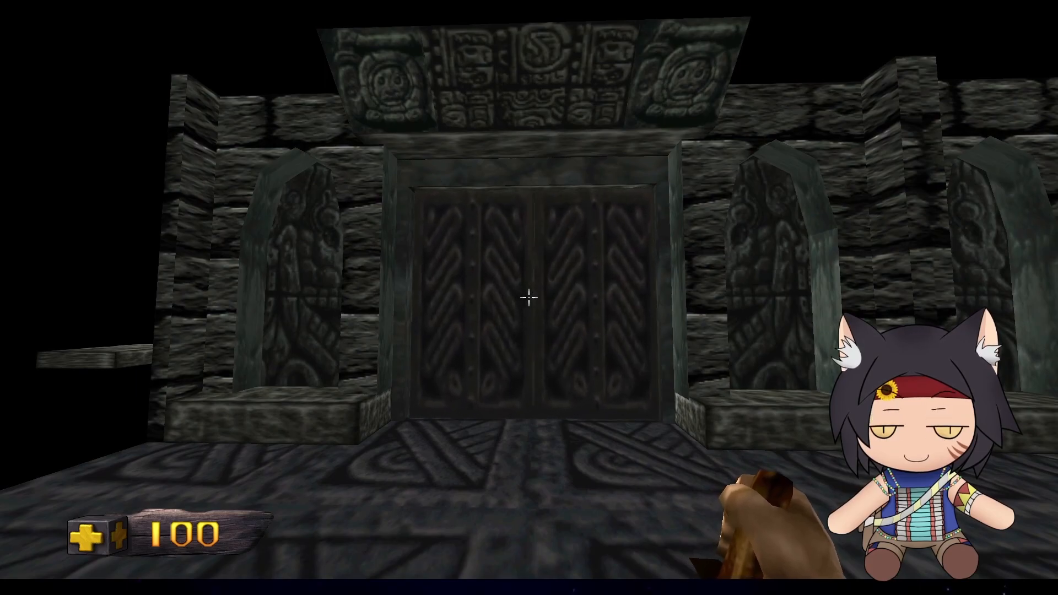
pyautogui.press('w')
pyautogui.press('w')
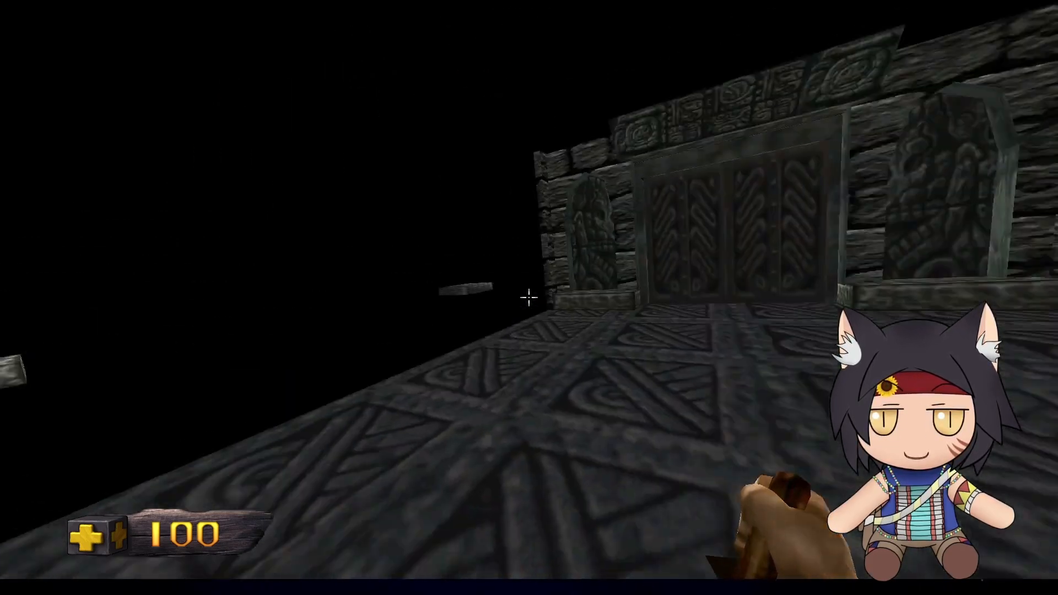
# - Look over the wooden doors and outlying platforms from the outside floor in the running game, and quit the game
pyautogui.press('w')
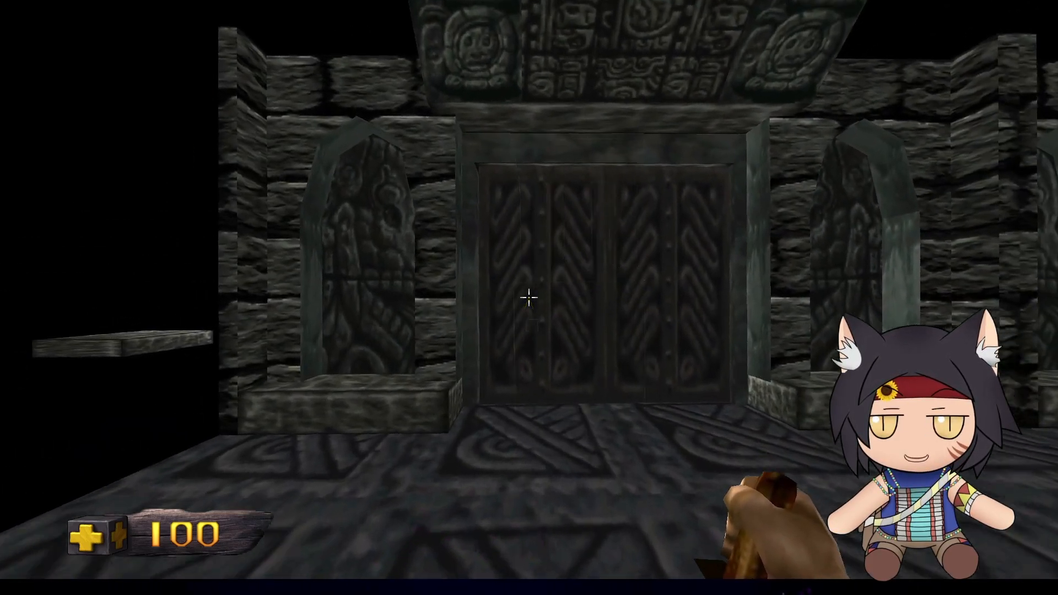
pyautogui.press('w')
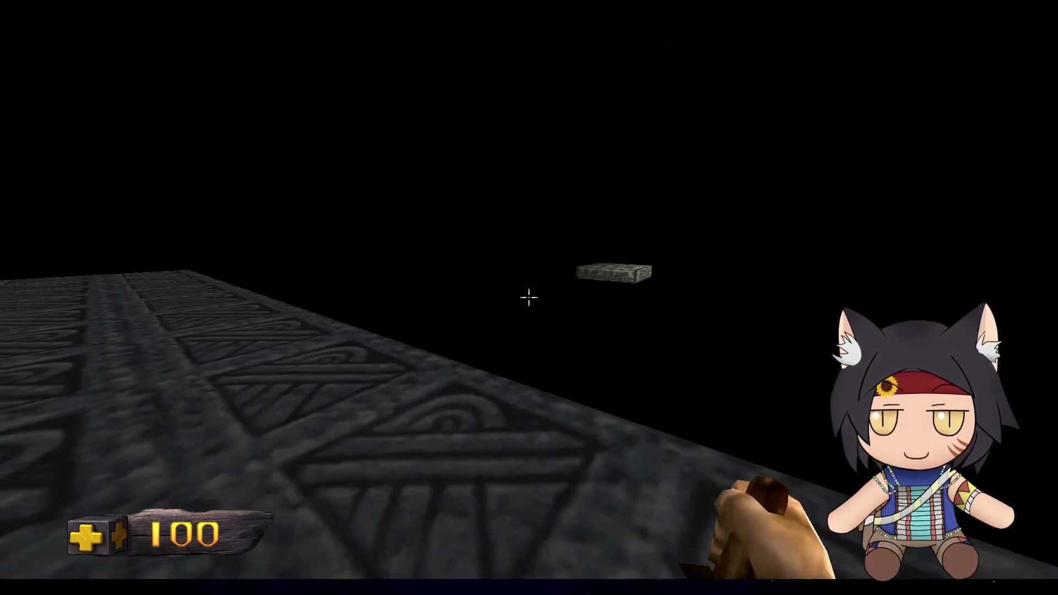
pyautogui.press('w')
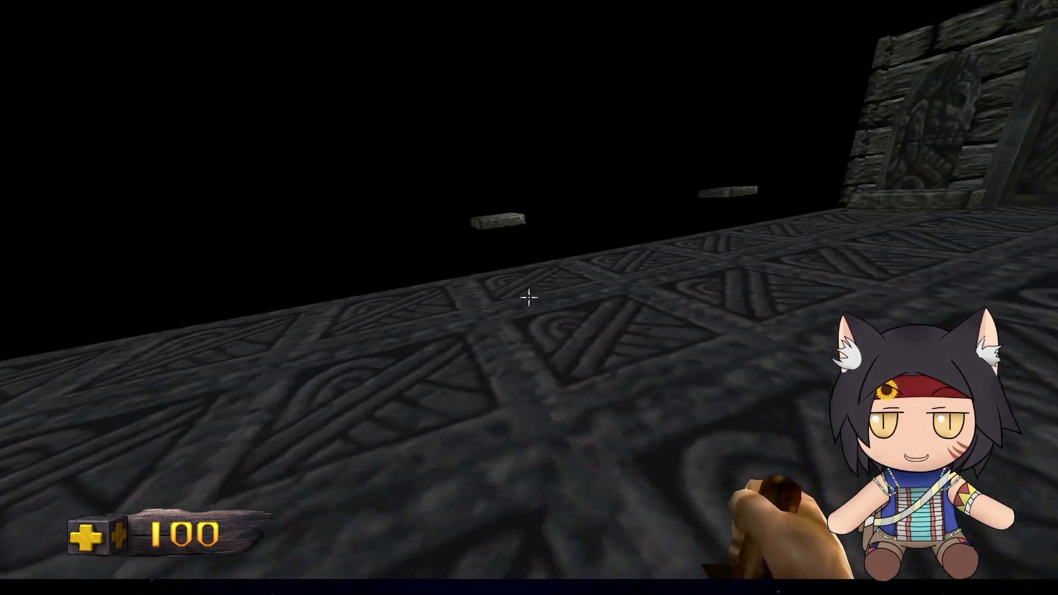
pyautogui.press('w')
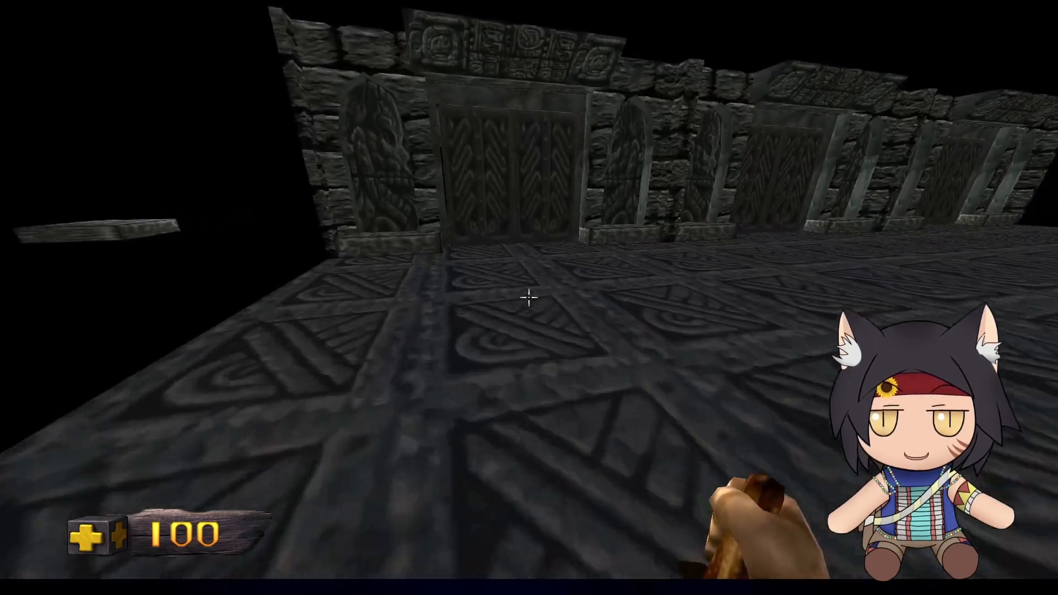
pyautogui.press('w')
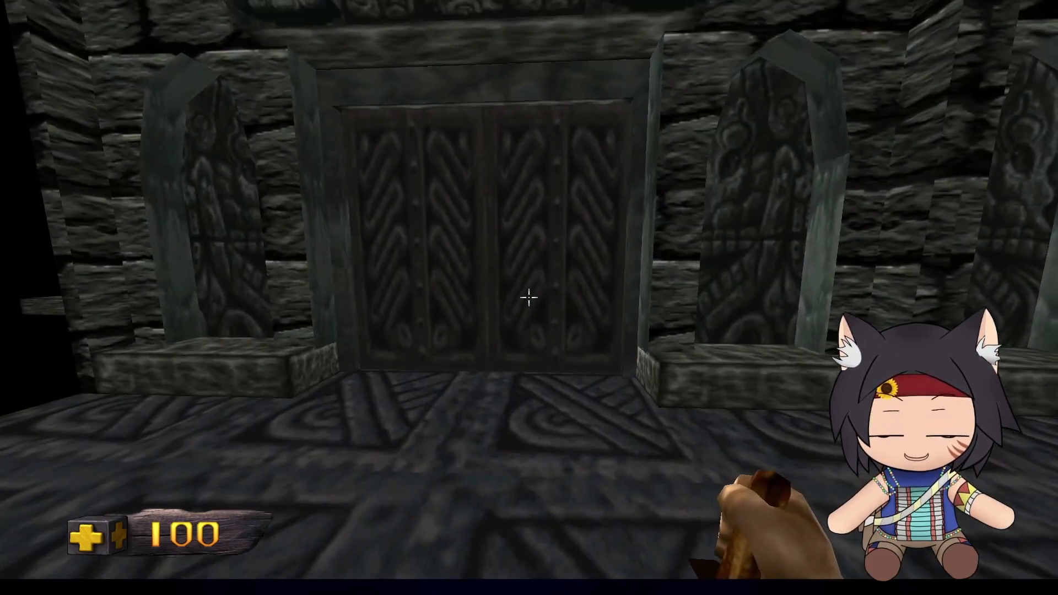
pyautogui.press('Escape')
pyautogui.click(525, 427)
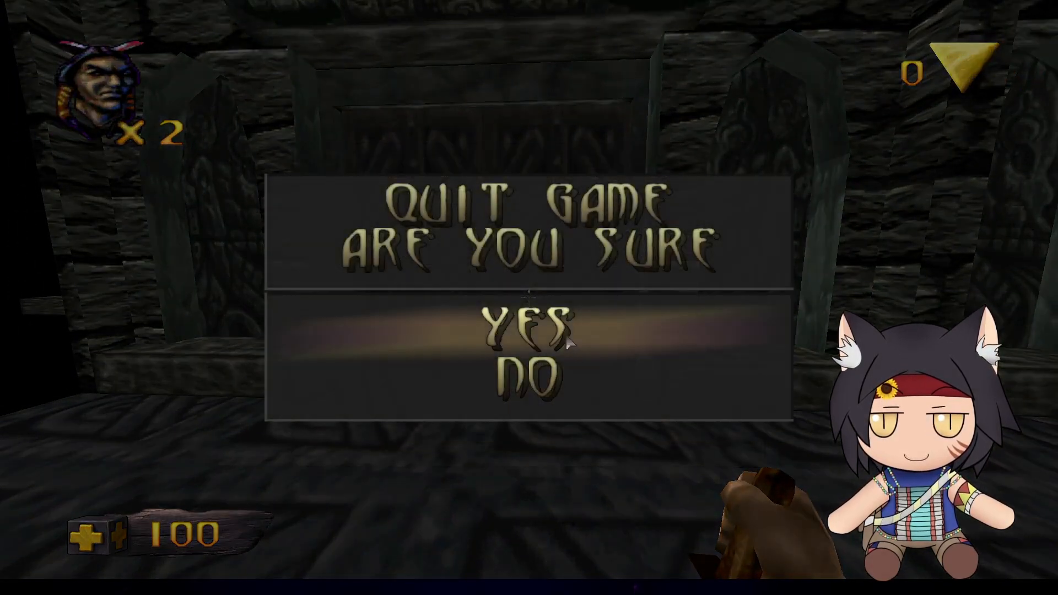
pyautogui.click(565, 333)
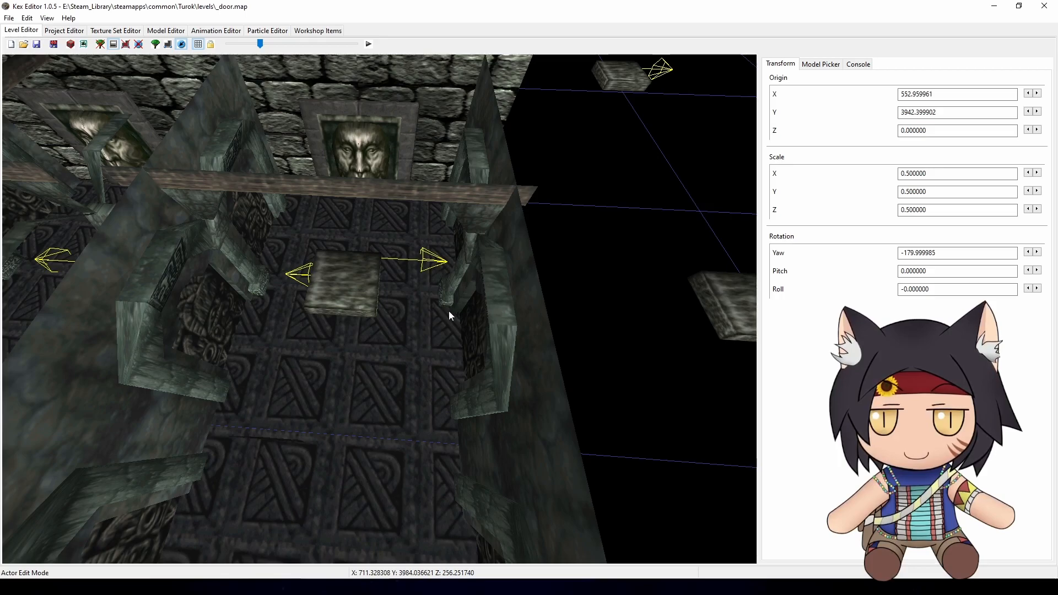
# - Duplicate the floor platform in front of the face-panel door and move the copy through the doorway to about X 276.5
pyautogui.moveTo(448, 311); pyautogui.dragTo(348, 329, button='right')
pyautogui.press('d')
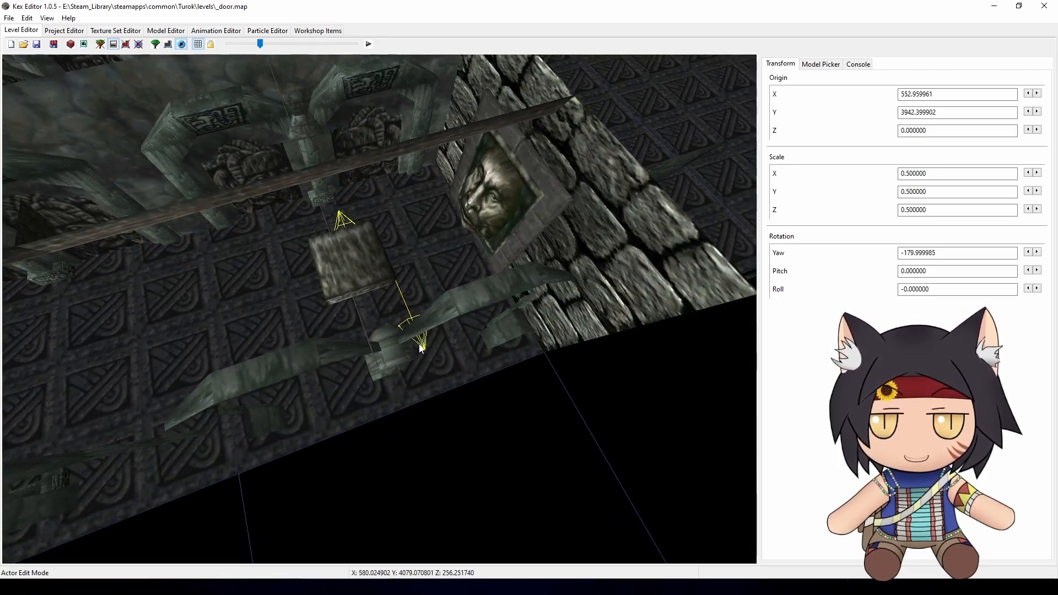
pyautogui.click(387, 282)
pyautogui.click(418, 285)
pyautogui.click(395, 279)
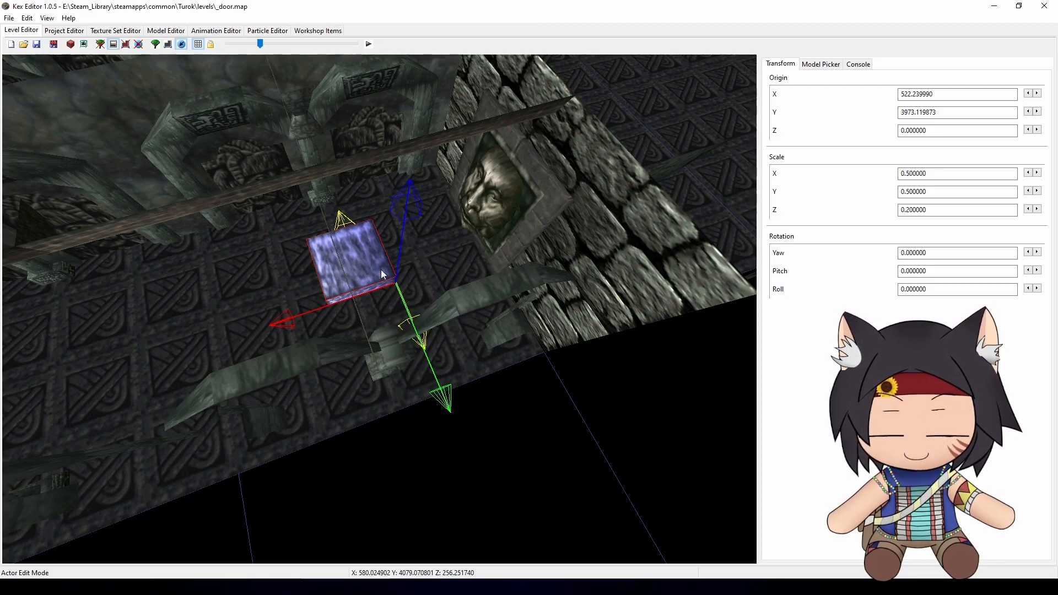
pyautogui.hotkey('ctrl', 'c')
pyautogui.moveTo(287, 323); pyautogui.dragTo(684, 158)
pyautogui.hotkey('ctrl', 'z')
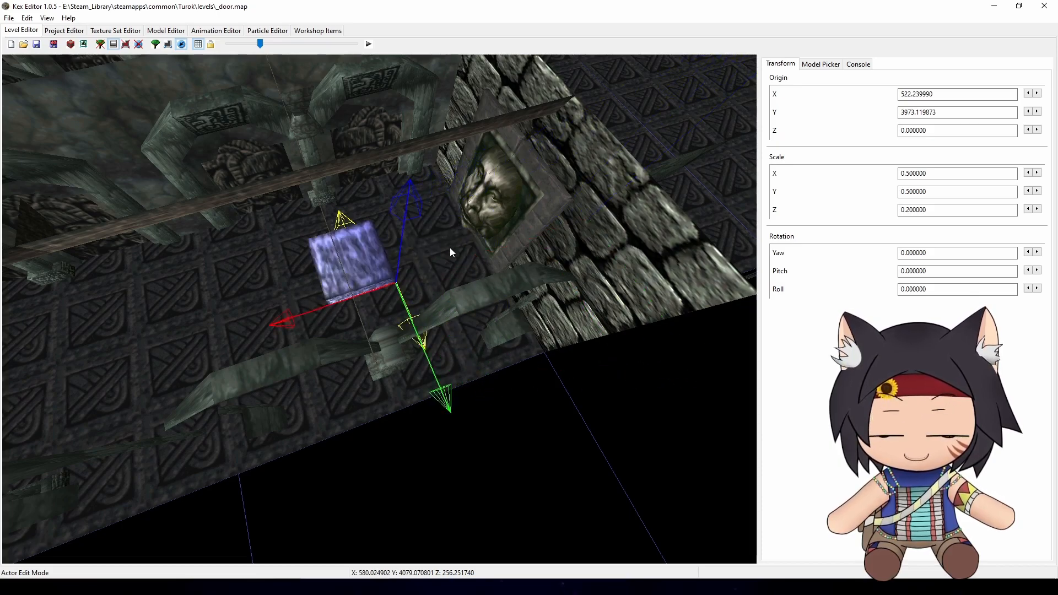
pyautogui.moveTo(646, 217); pyautogui.dragTo(445, 327, button='middle')
# - Show the collision mesh and move the platform copy over the square gap in the outside floor sectors
pyautogui.click(430, 322)
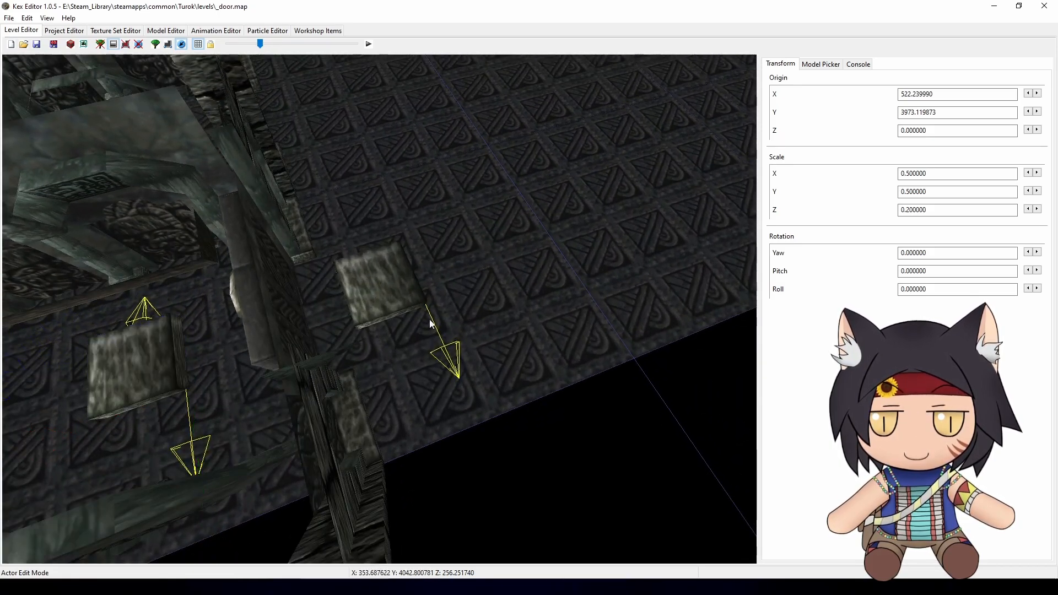
pyautogui.click(421, 299)
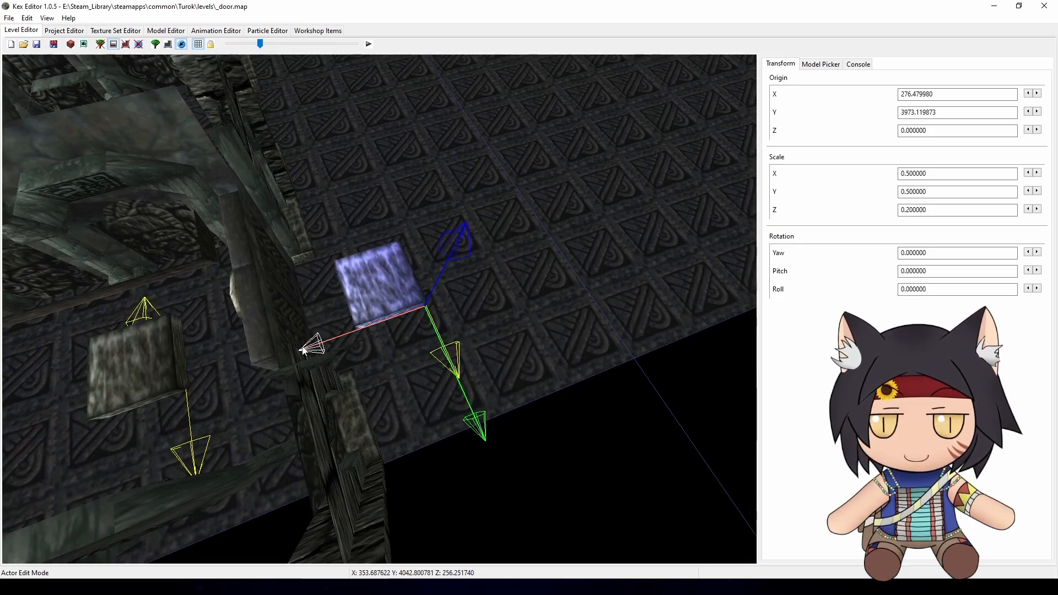
pyautogui.moveTo(304, 351); pyautogui.dragTo(579, 233)
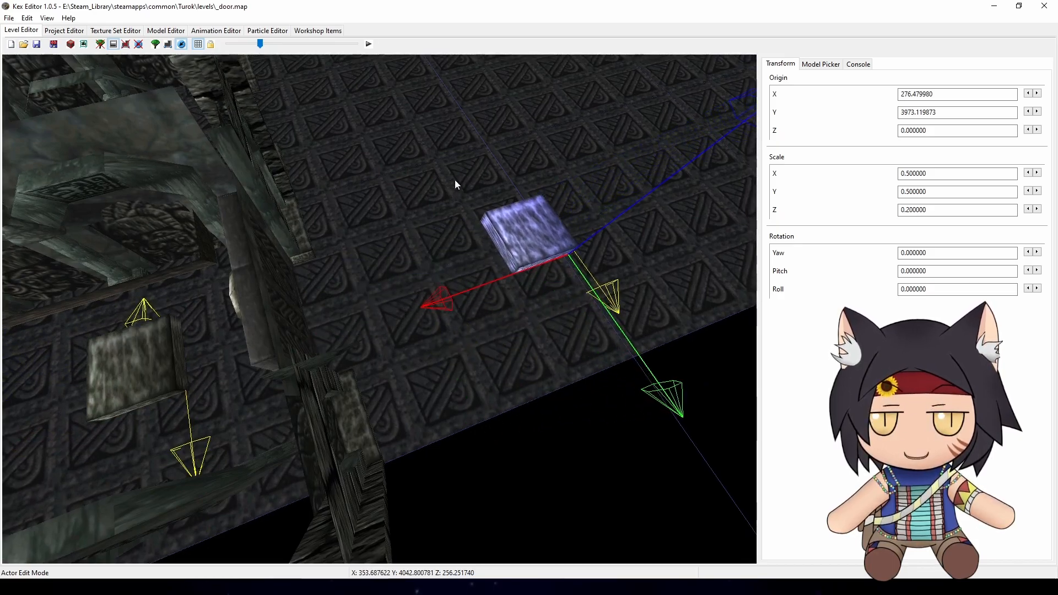
pyautogui.moveTo(455, 180); pyautogui.dragTo(480, 236, button='right')
pyautogui.click(169, 44)
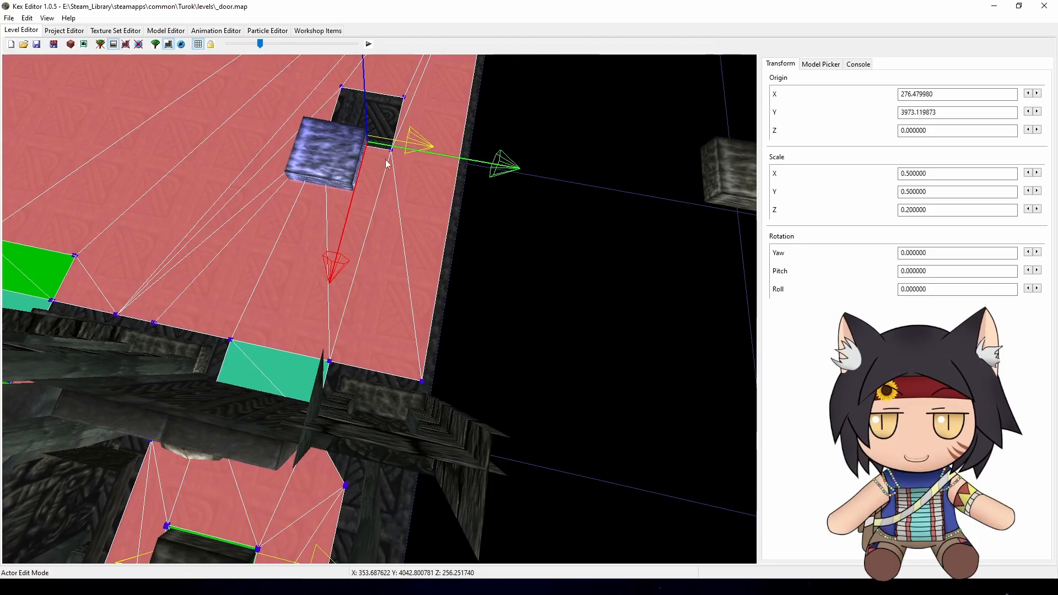
pyautogui.moveTo(385, 160)
pyautogui.mouseDown(button='right')
pyautogui.moveTo(389, 171)
pyautogui.moveTo(392, 156)
pyautogui.mouseUp(button='right')
pyautogui.moveTo(324, 318); pyautogui.dragTo(353, 185)
pyautogui.moveTo(526, 166); pyautogui.dragTo(559, 193)
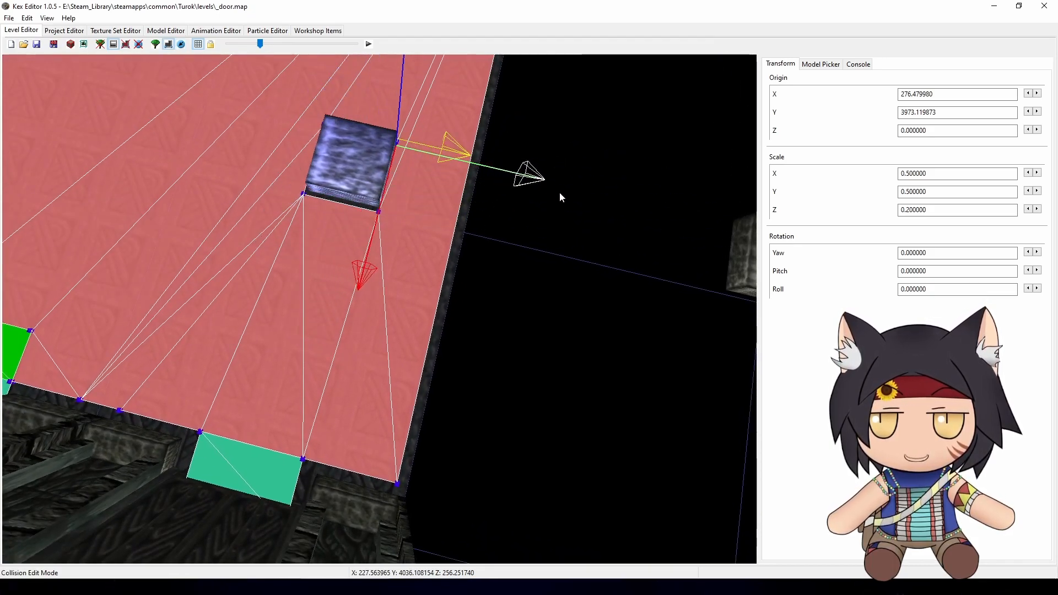
# - In collision edit mode, create a sector in the gap beneath the platform copy, from the adjoining sector's edge to the opposite corner vertex
pyautogui.press('Tab')
pyautogui.moveTo(384, 247); pyautogui.dragTo(537, 211, button='right')
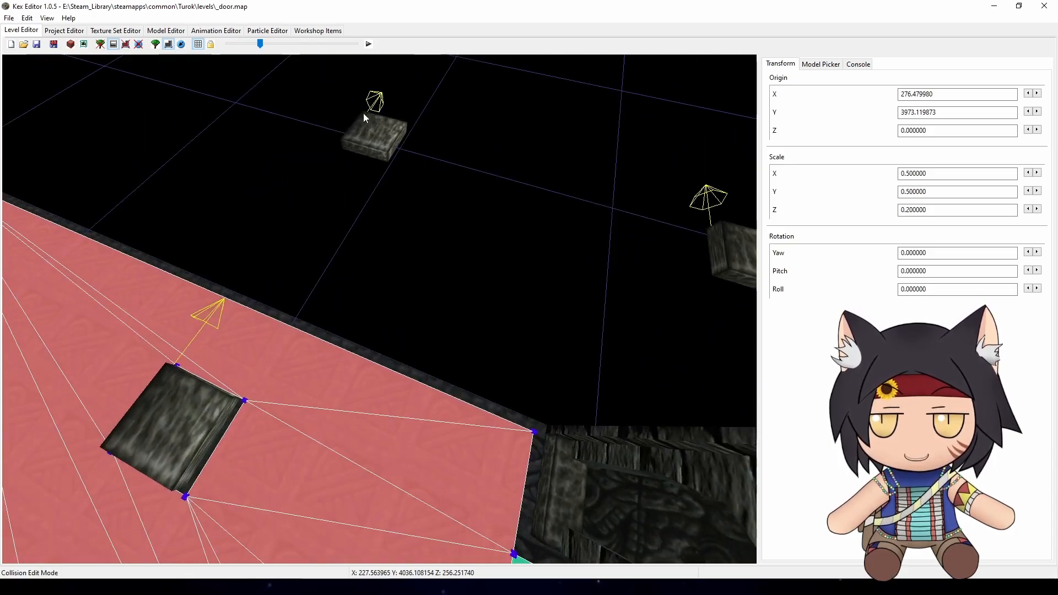
pyautogui.moveTo(364, 117); pyautogui.dragTo(332, 226, button='right')
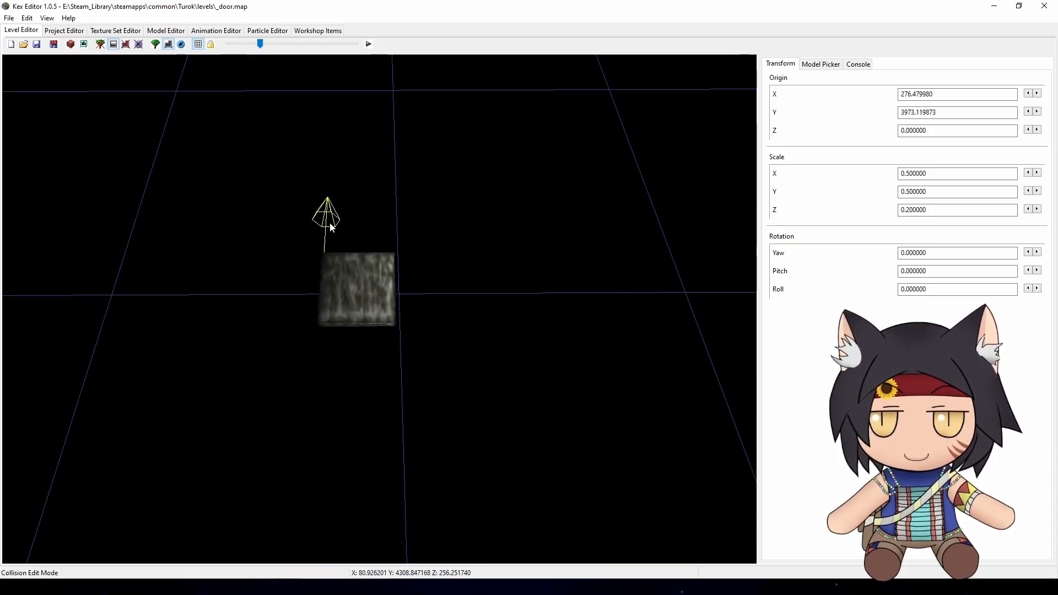
pyautogui.moveTo(419, 233); pyautogui.dragTo(423, 257, button='right')
pyautogui.click(297, 279)
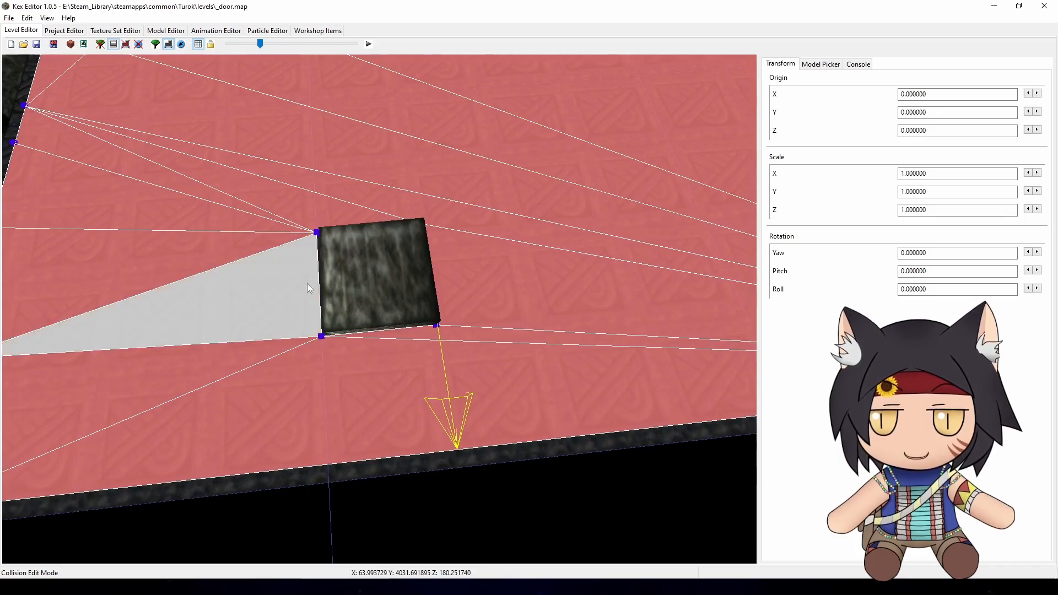
pyautogui.press('c')
pyautogui.moveTo(350, 273); pyautogui.dragTo(411, 277, button='right')
pyautogui.moveTo(405, 325); pyautogui.dragTo(412, 326, button='right')
pyautogui.press('d')
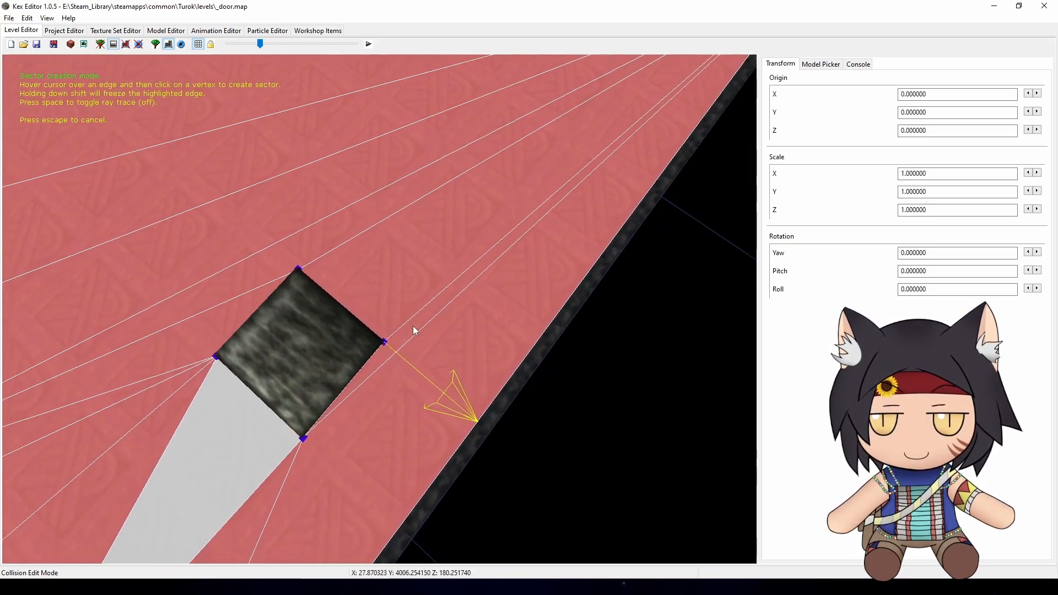
pyautogui.click(389, 341)
pyautogui.press('Escape')
# - Turn the new sector beneath the outside platform into an event sector by enabling the Event flag in its sector properties
pyautogui.press('s')
pyautogui.moveTo(482, 282); pyautogui.dragTo(456, 282, button='right')
pyautogui.rightClick(386, 261)
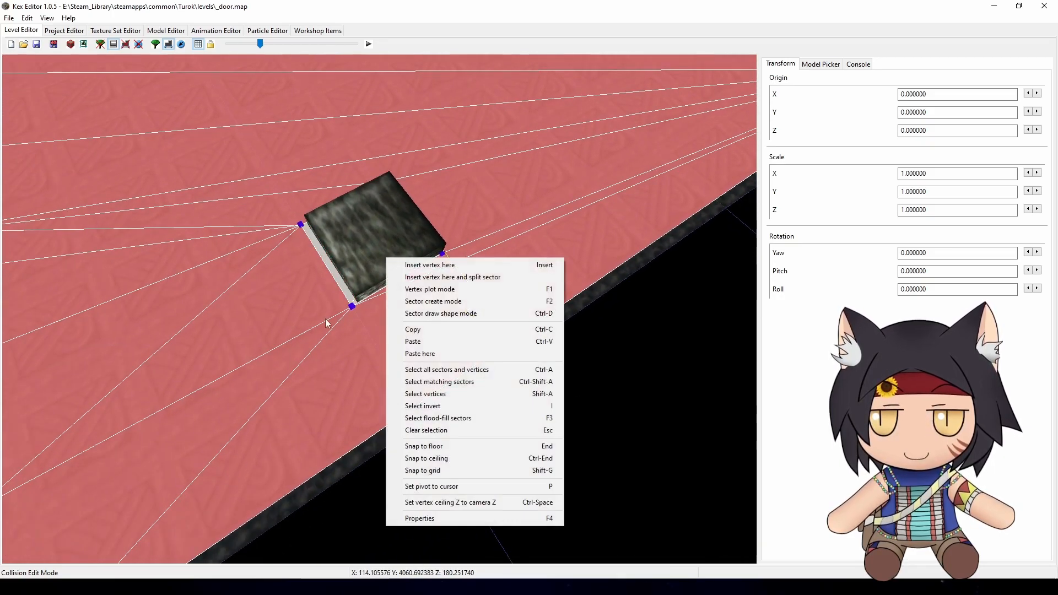
pyautogui.click(411, 519)
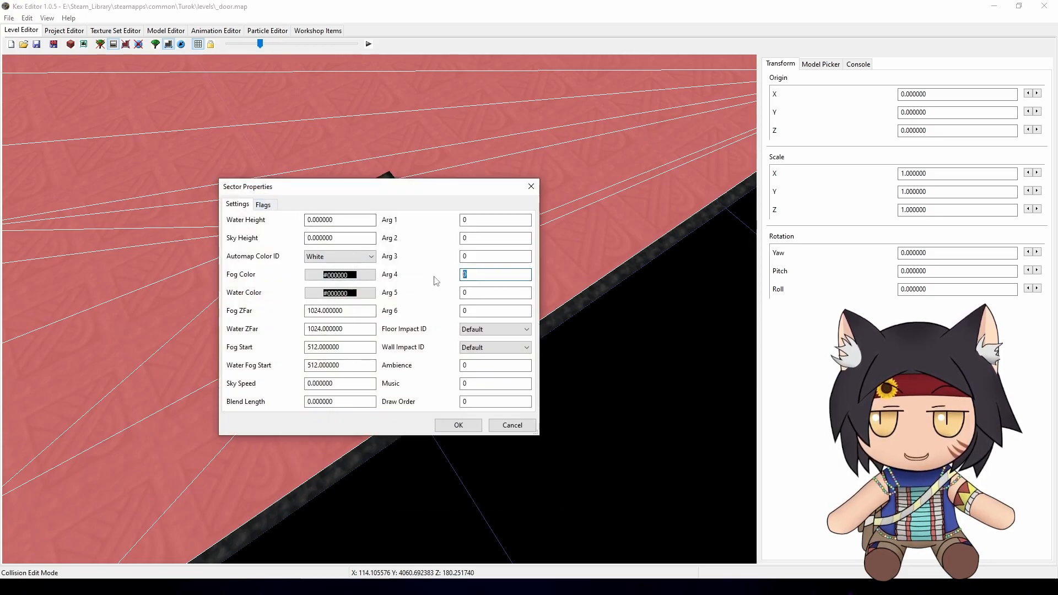
pyautogui.click(263, 205)
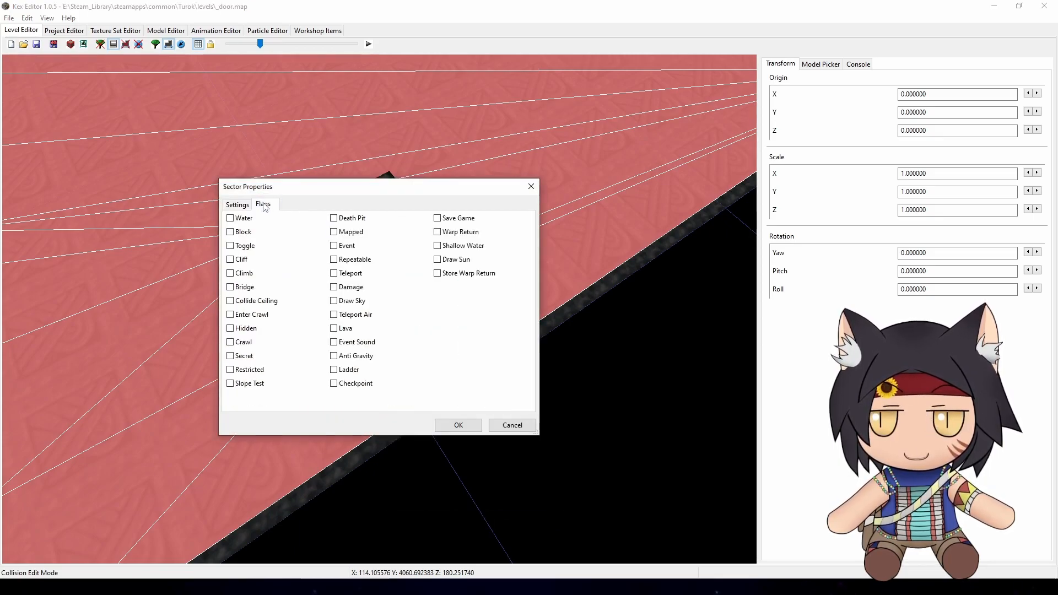
pyautogui.click(458, 425)
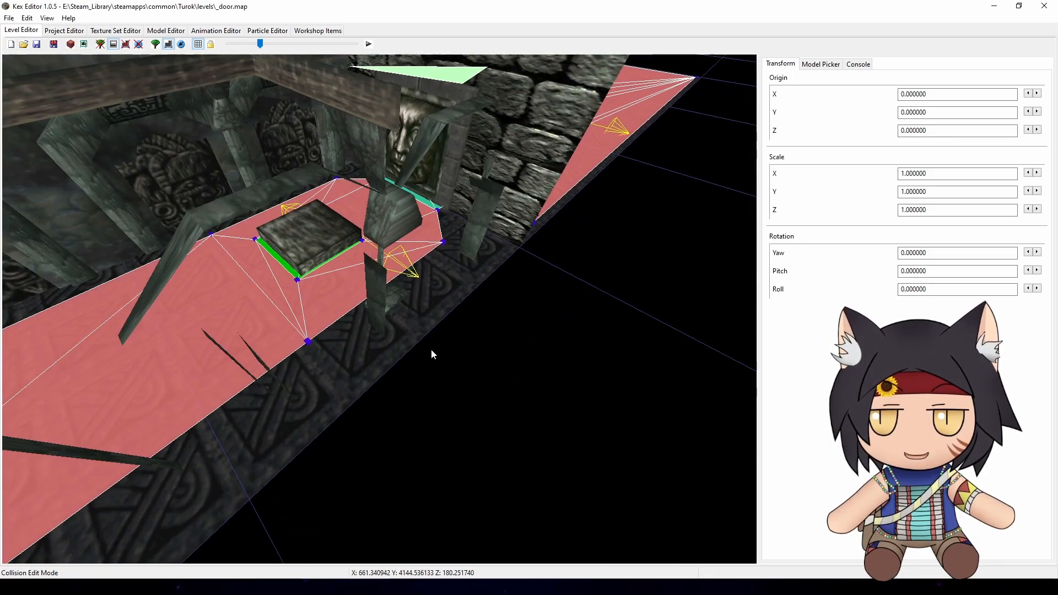
# - Save the level over the existing _door.map file
pyautogui.moveTo(431, 350); pyautogui.dragTo(433, 325, button='middle')
pyautogui.hotkey('ctrl', 's')
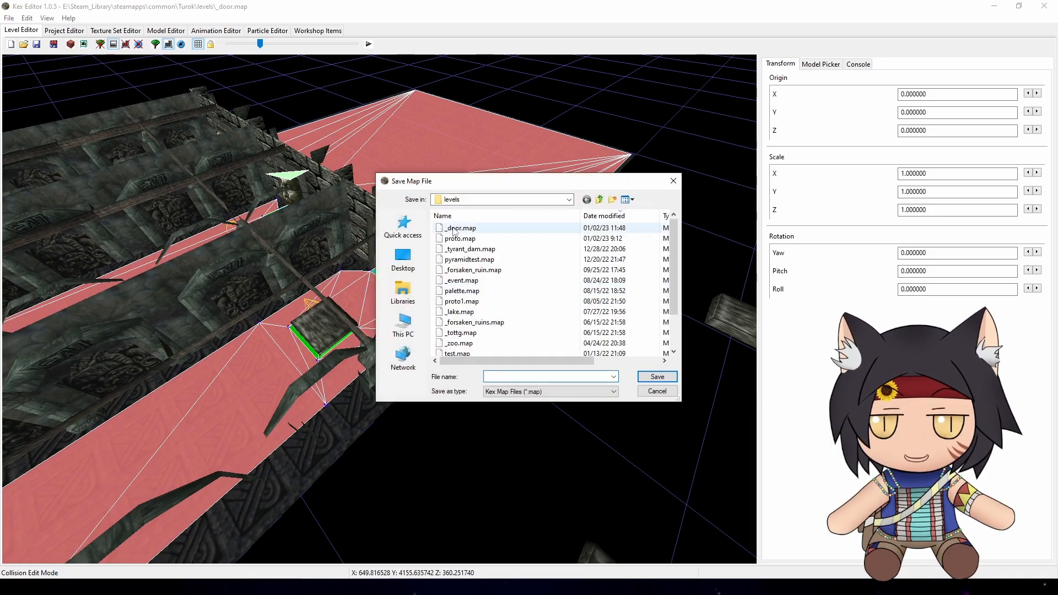
pyautogui.click(455, 228)
pyautogui.click(657, 377)
pyautogui.click(602, 297)
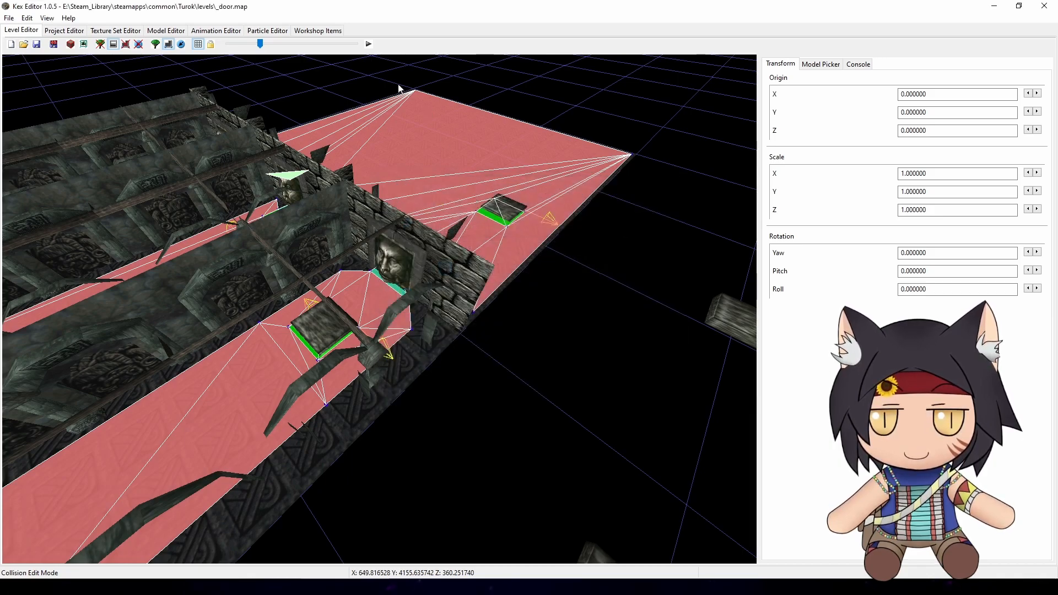
# - Run the level, go through the face-panel doorway onto the outside platform, and walk up to the wooden doors
pyautogui.click(368, 44)
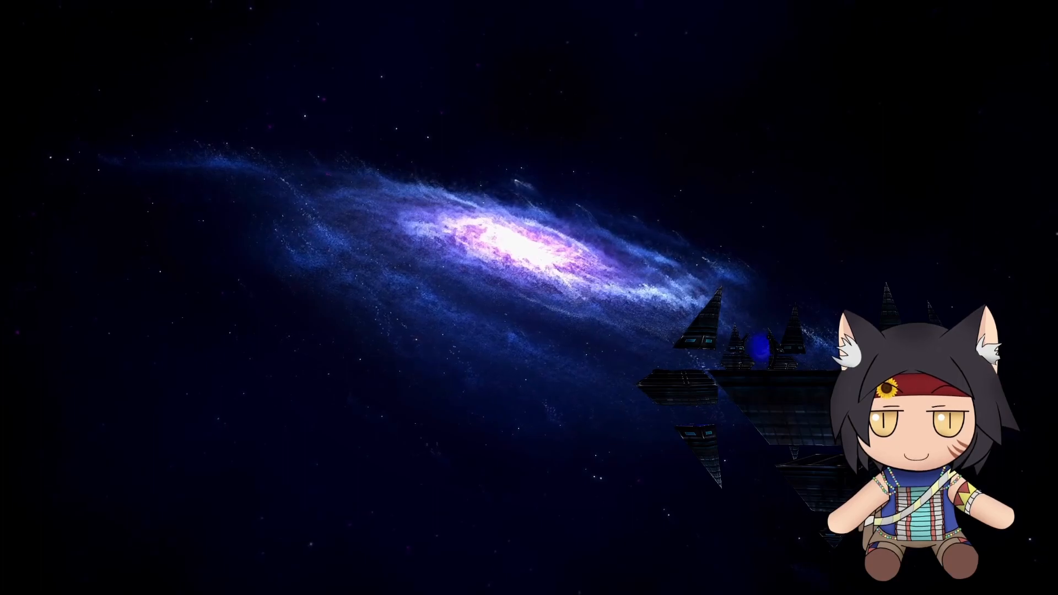
pyautogui.press('w')
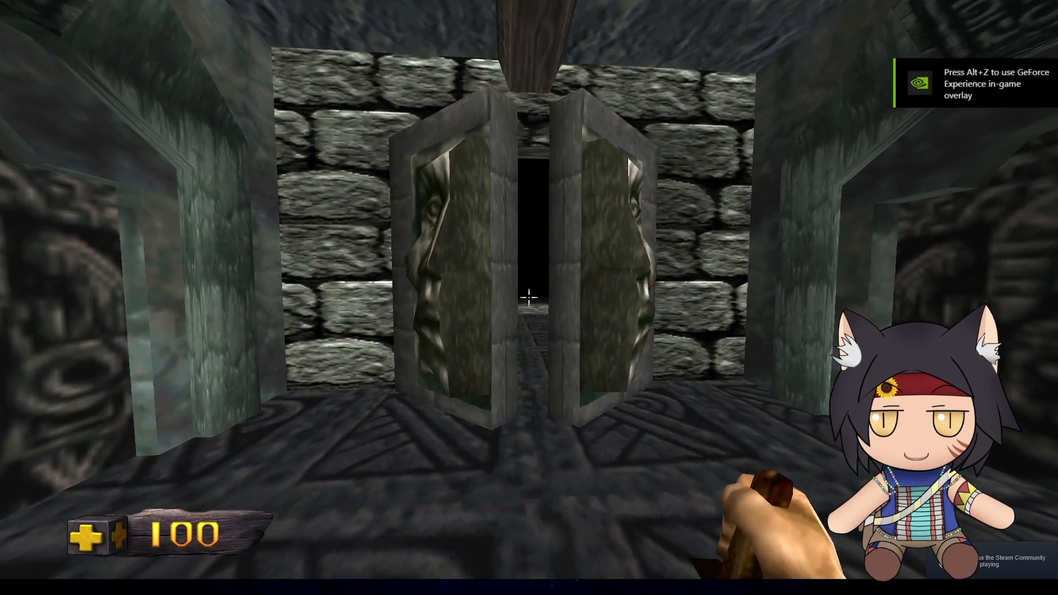
pyautogui.press('w')
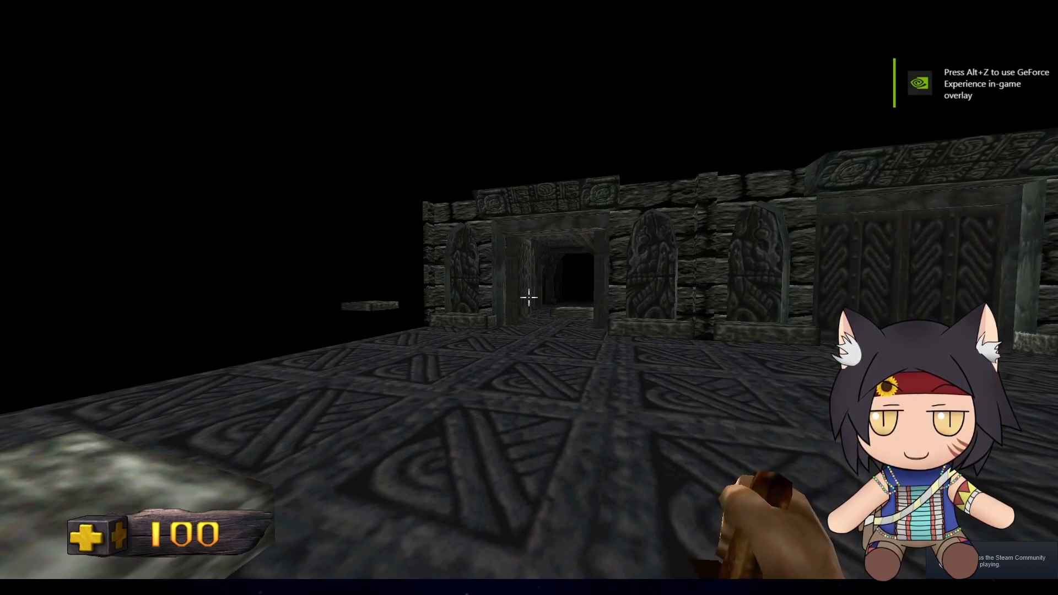
pyautogui.press('w')
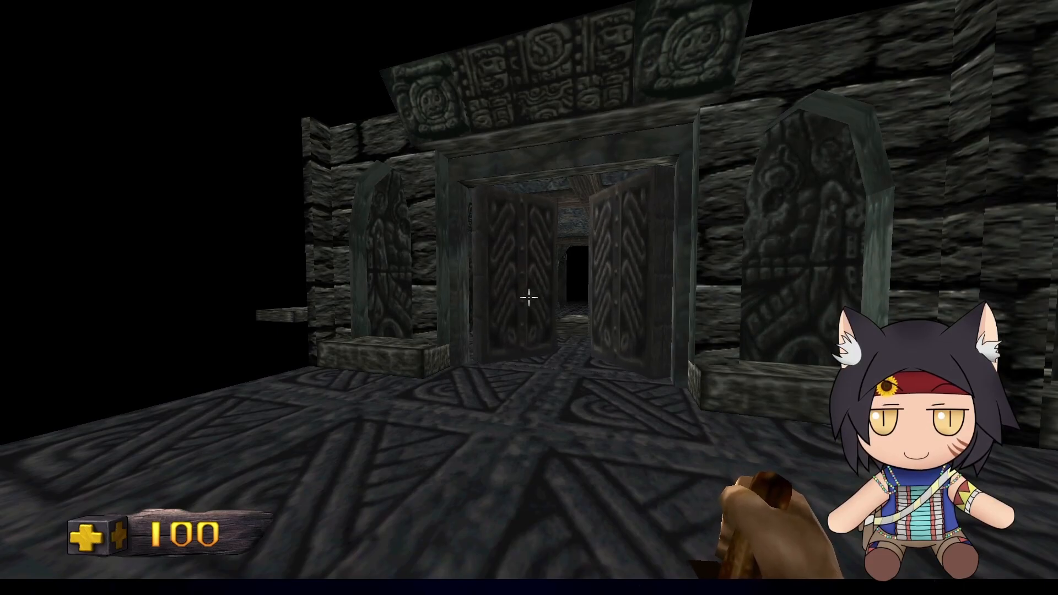
pyautogui.press('w')
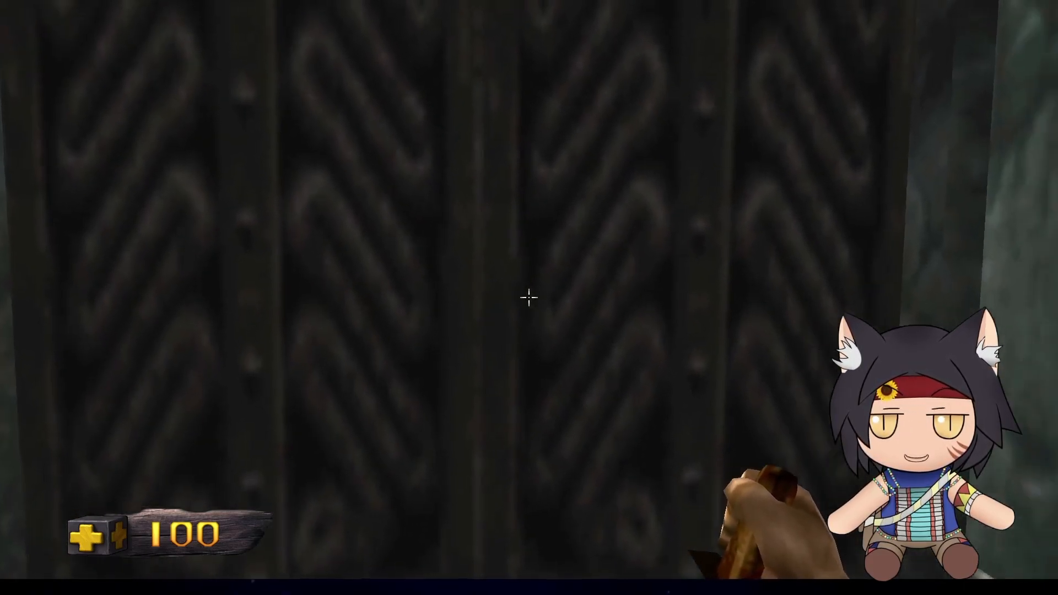
# - Step on the outside platform again to test the wooden doors, walk through them into the hall, and quit the game
pyautogui.press('d')
pyautogui.press('a')
pyautogui.press('d')
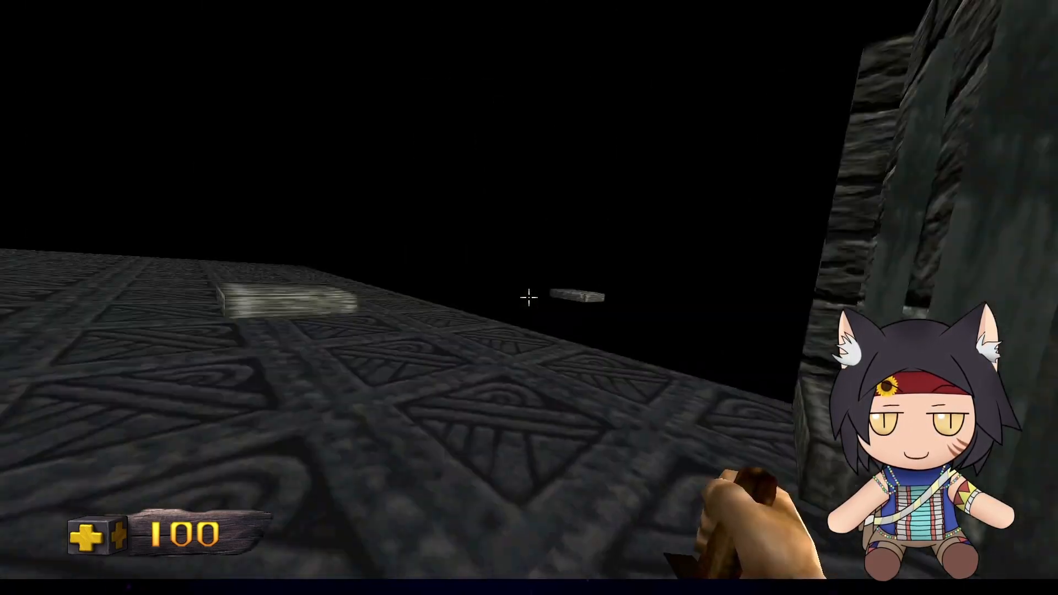
pyautogui.press('w')
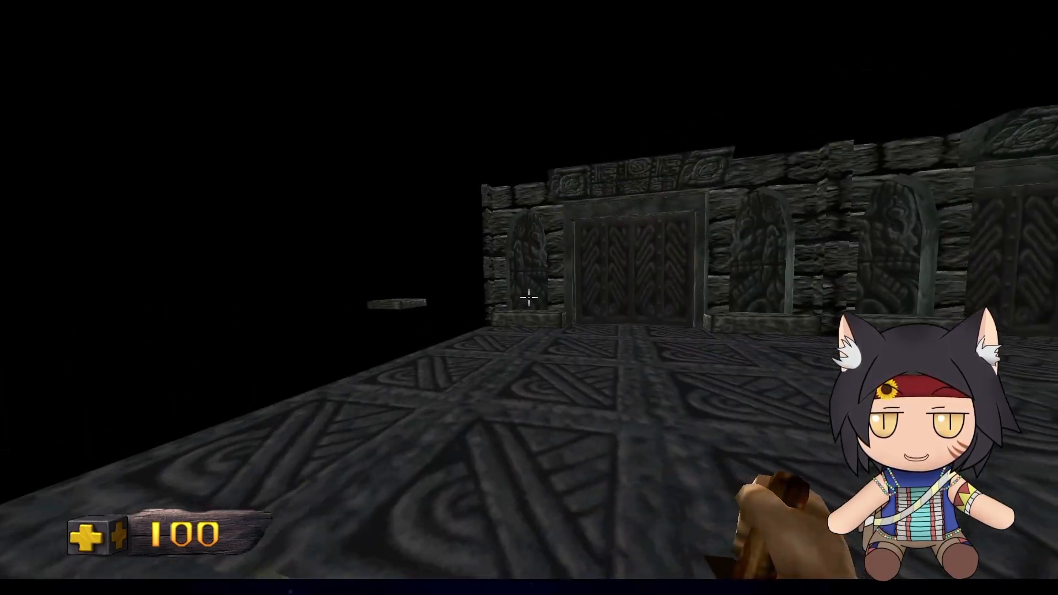
pyautogui.press('w')
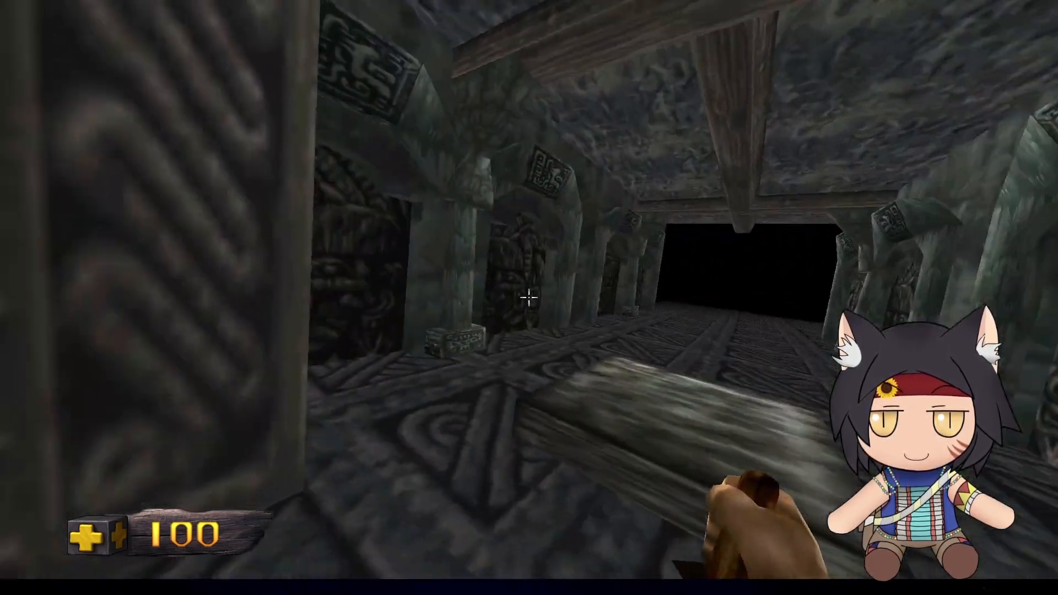
pyautogui.press('s')
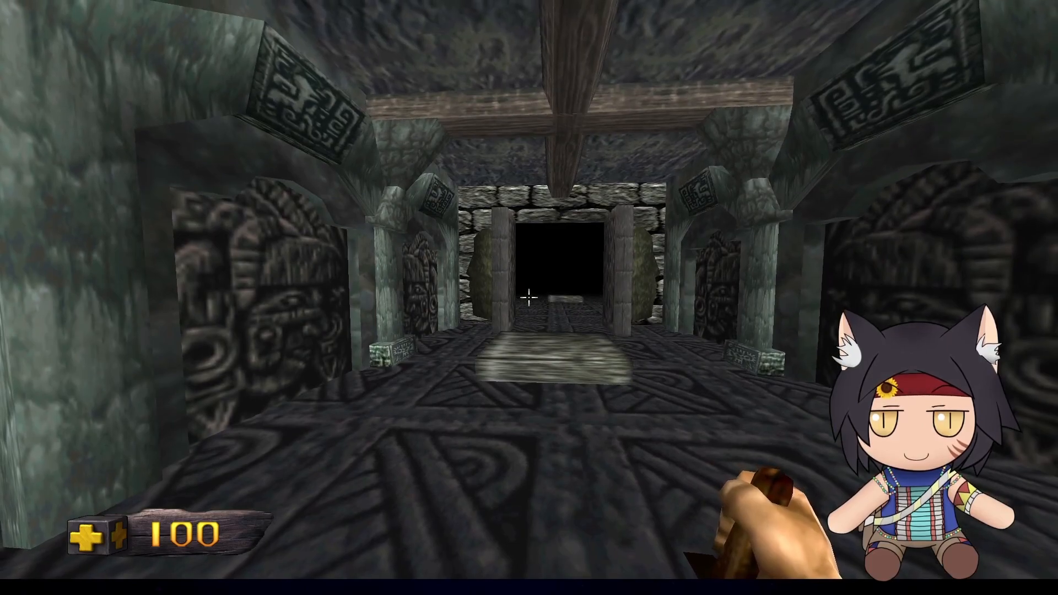
pyautogui.press('Escape')
pyautogui.click(519, 423)
pyautogui.click(525, 326)
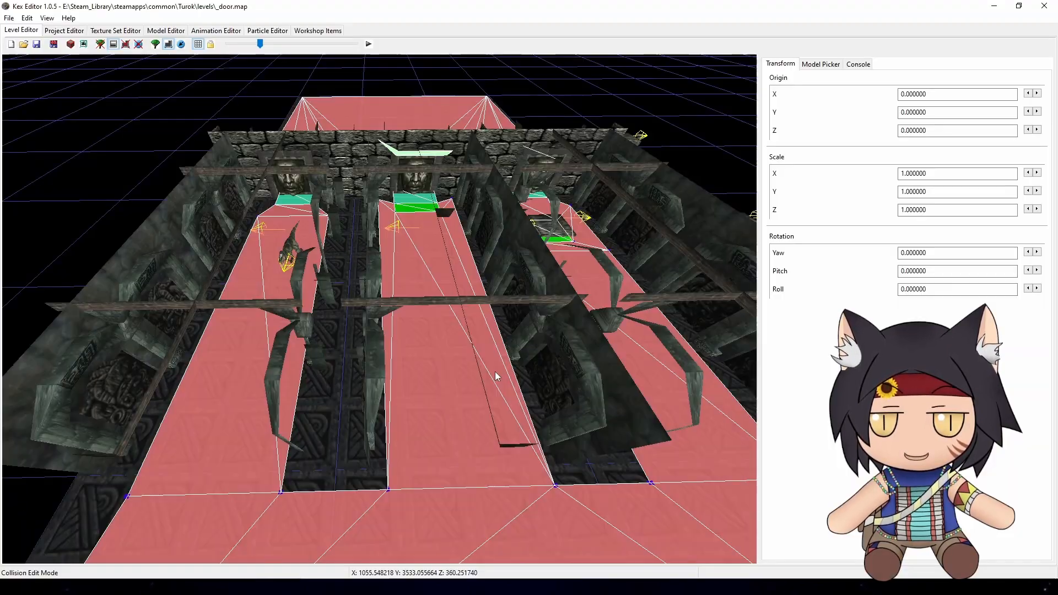
pyautogui.press('w')
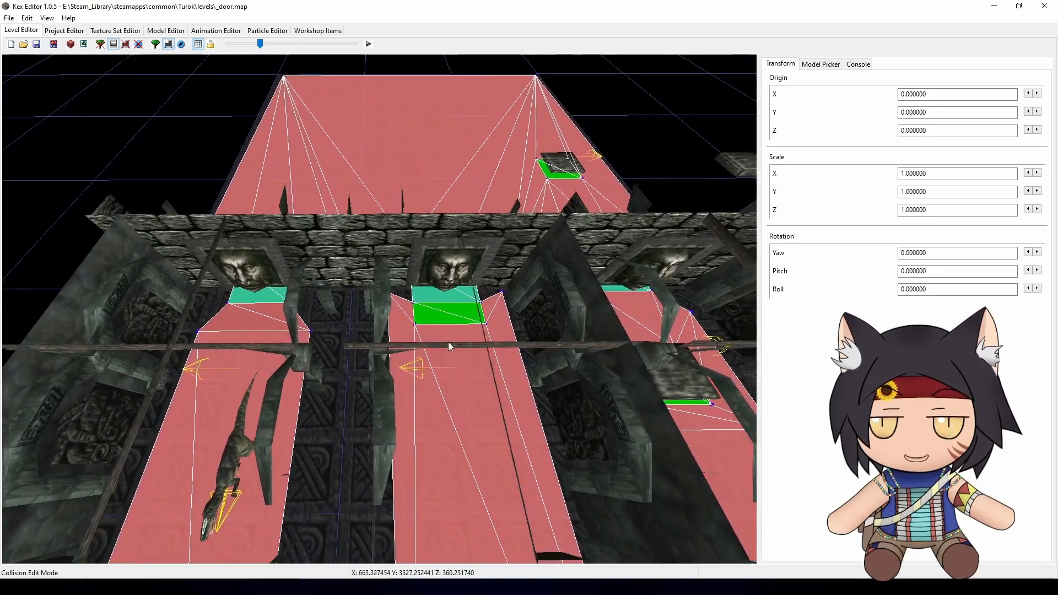
pyautogui.press('d')
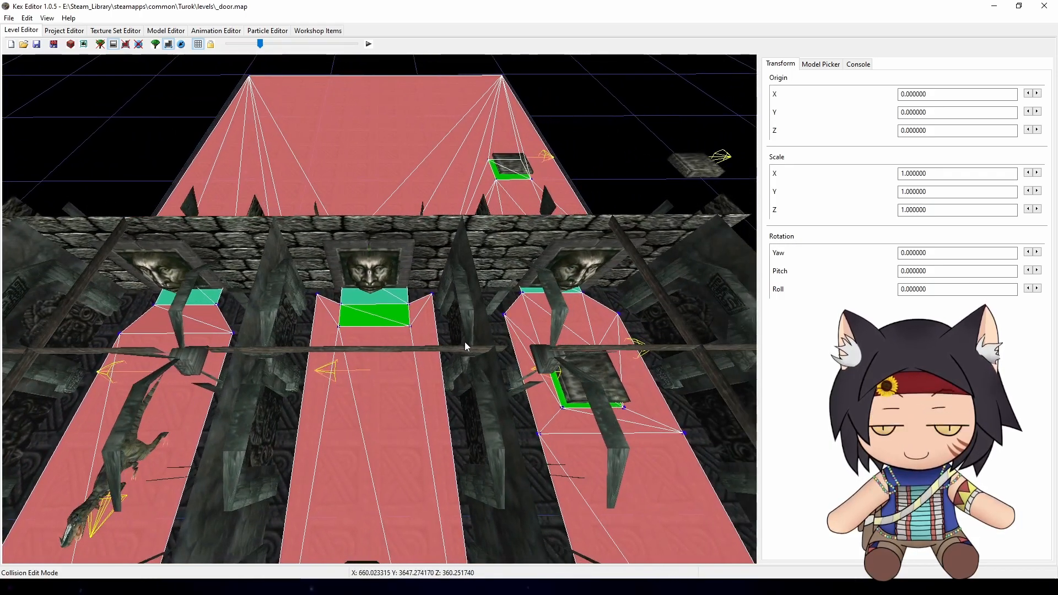
pyautogui.press('s')
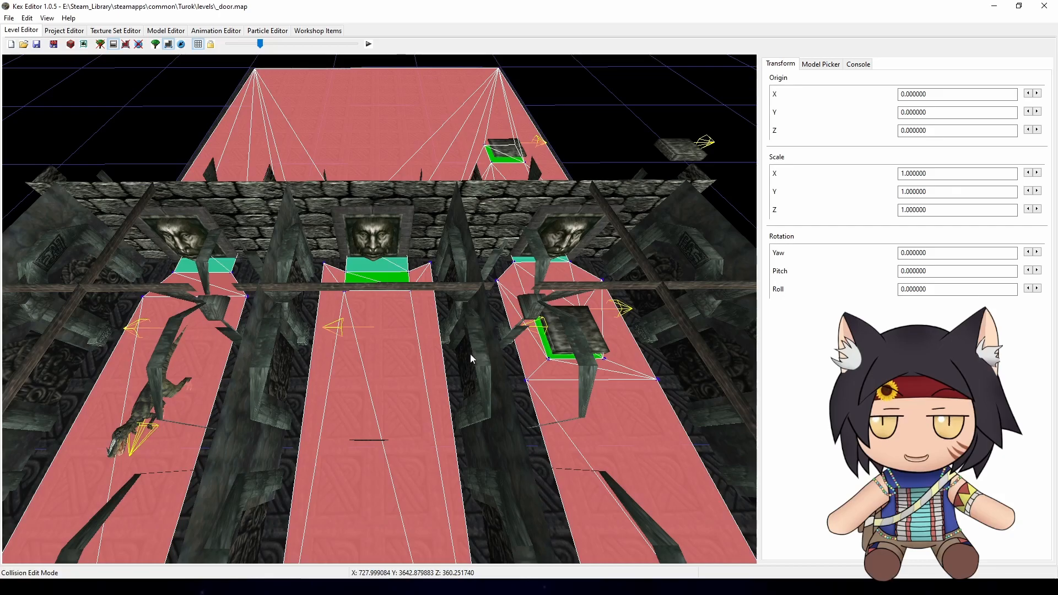